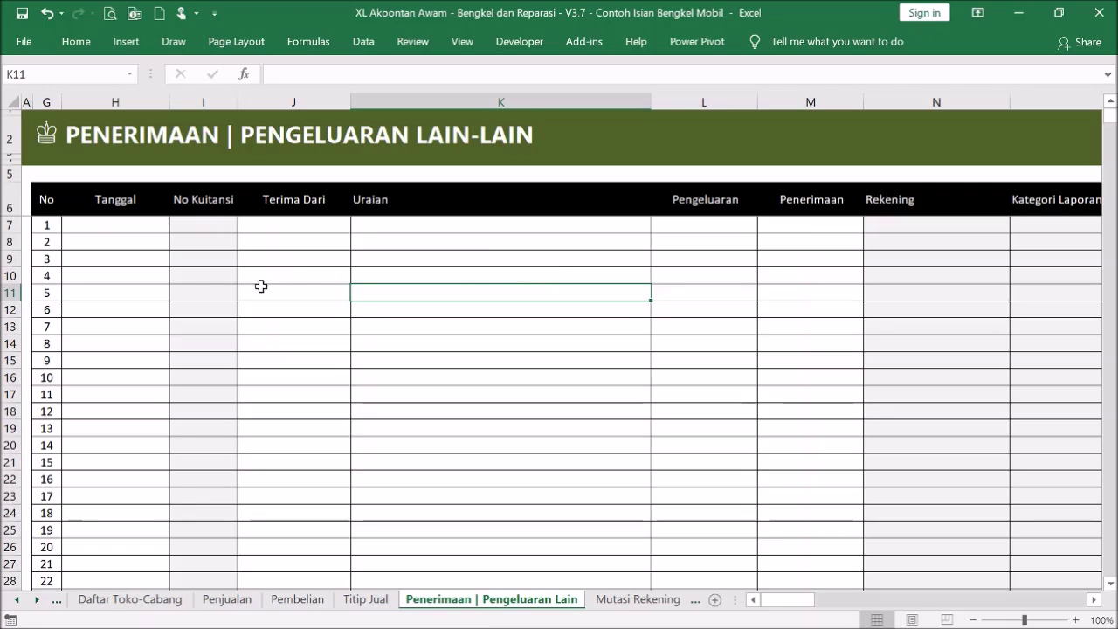
# - Narrow the Tanggal column slightly and enter the date 5 Jan 19 for entry 1
pyautogui.click(128, 226)
pyautogui.moveTo(169, 96); pyautogui.dragTo(154, 96)
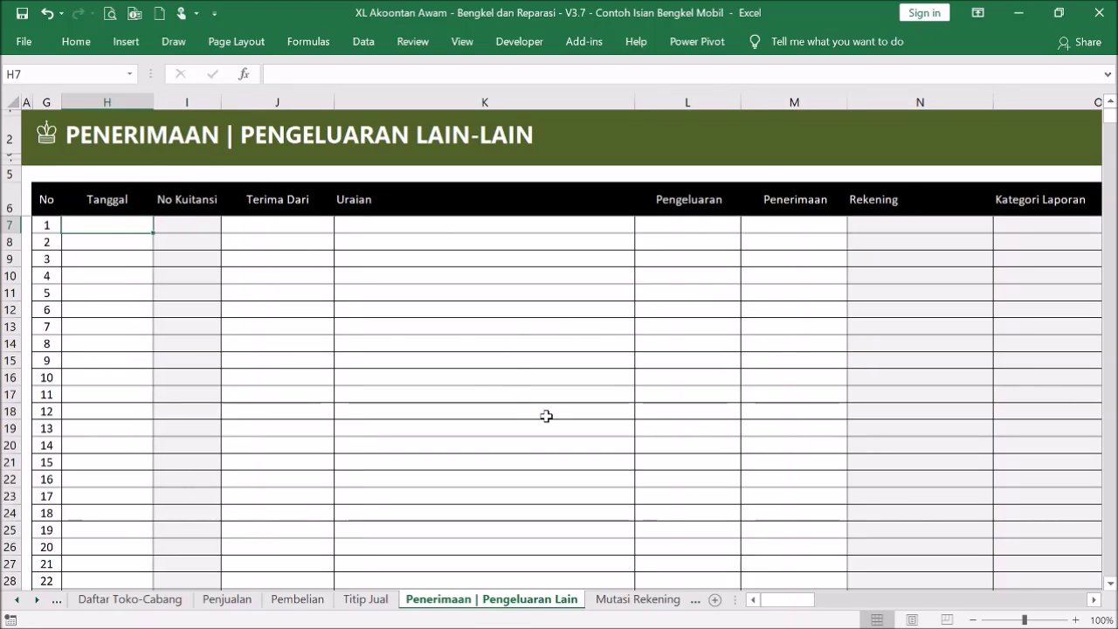
pyautogui.write('5 jan 19')
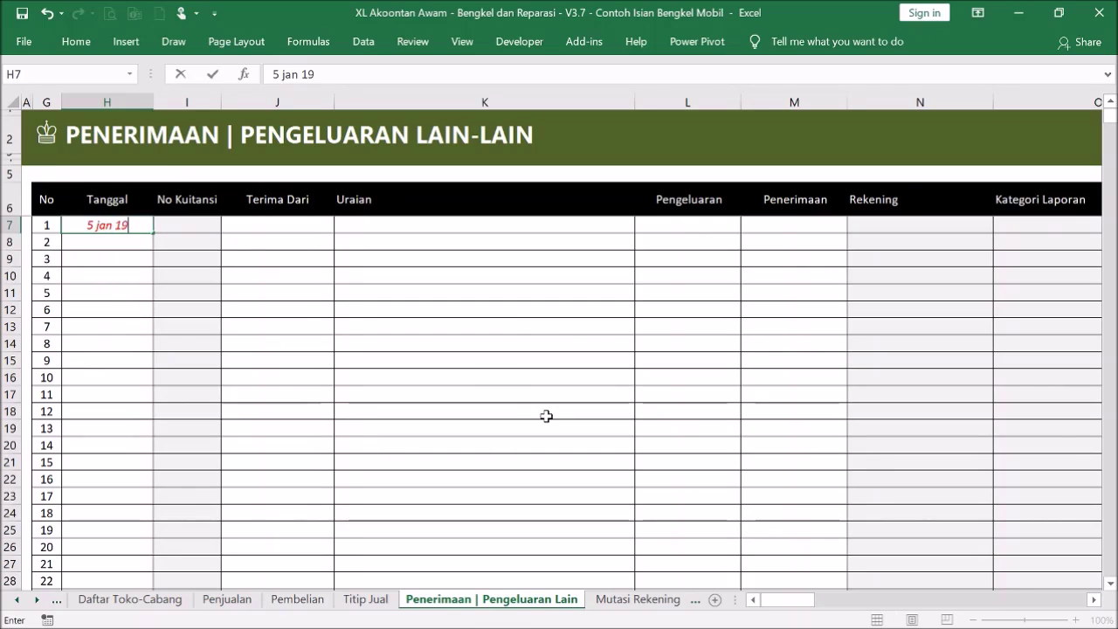
# - Look through the receipt numbers available for entry 1's No Kuitansi without choosing one
pyautogui.click(209, 226)
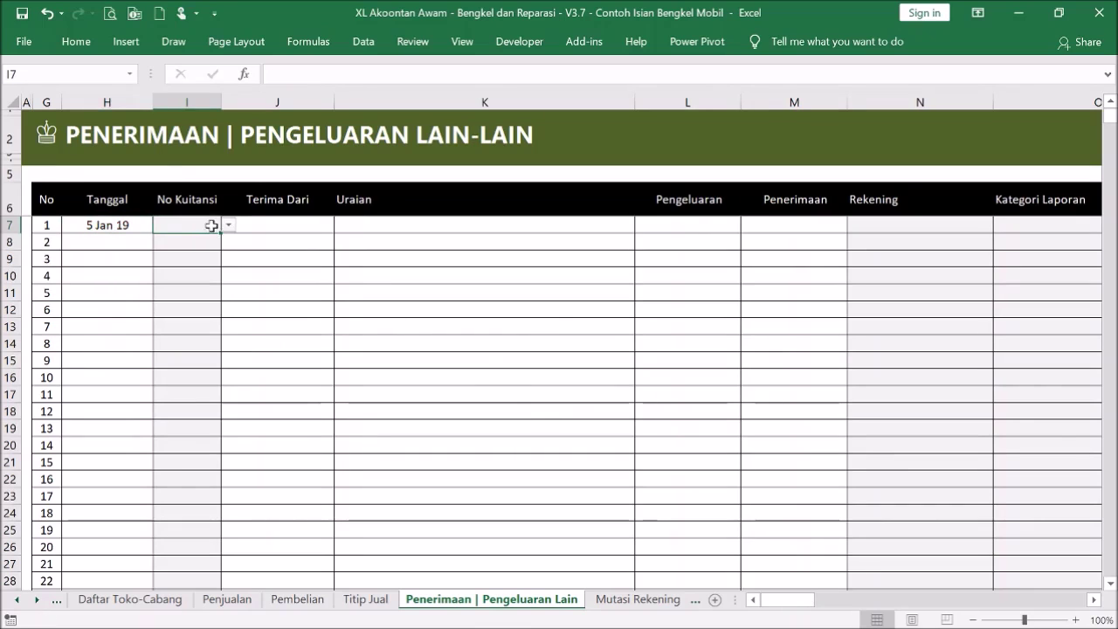
pyautogui.click(228, 225)
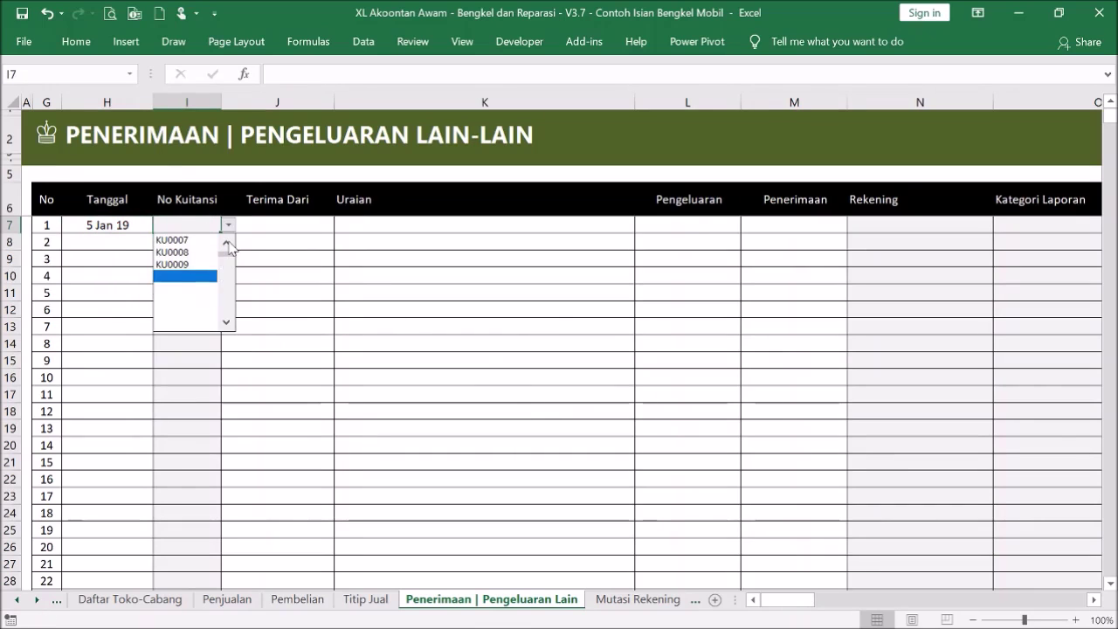
pyautogui.moveTo(227, 253); pyautogui.dragTo(228, 246)
pyautogui.press('Escape')
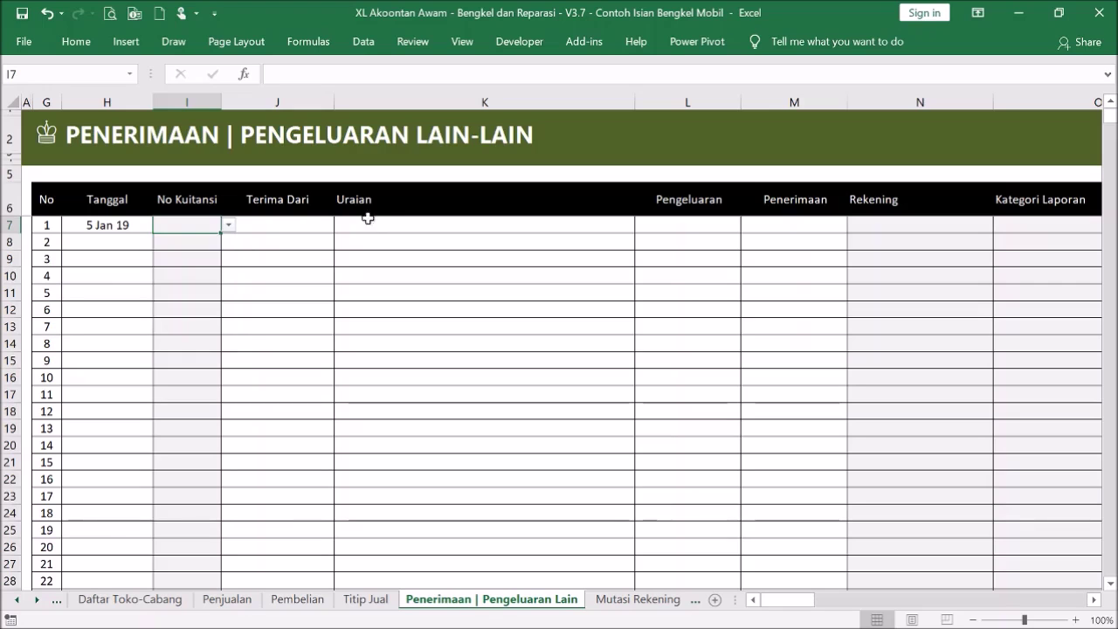
# - Narrow the Uraian and Terima Dari columns so more of the table fits in view
pyautogui.click(304, 227)
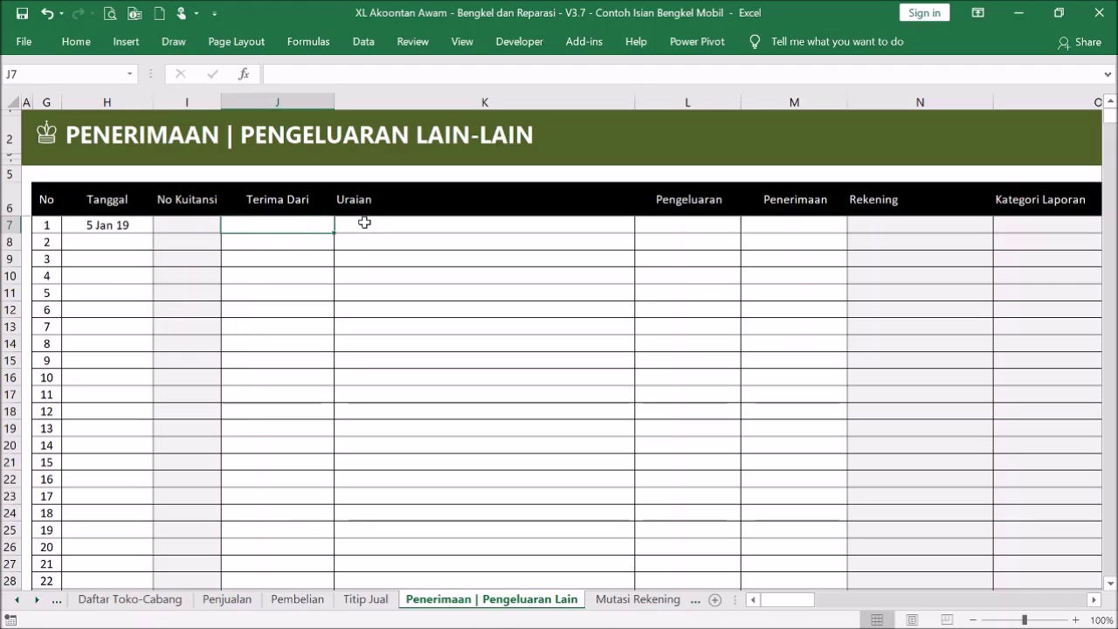
pyautogui.moveTo(634, 100); pyautogui.dragTo(542, 101)
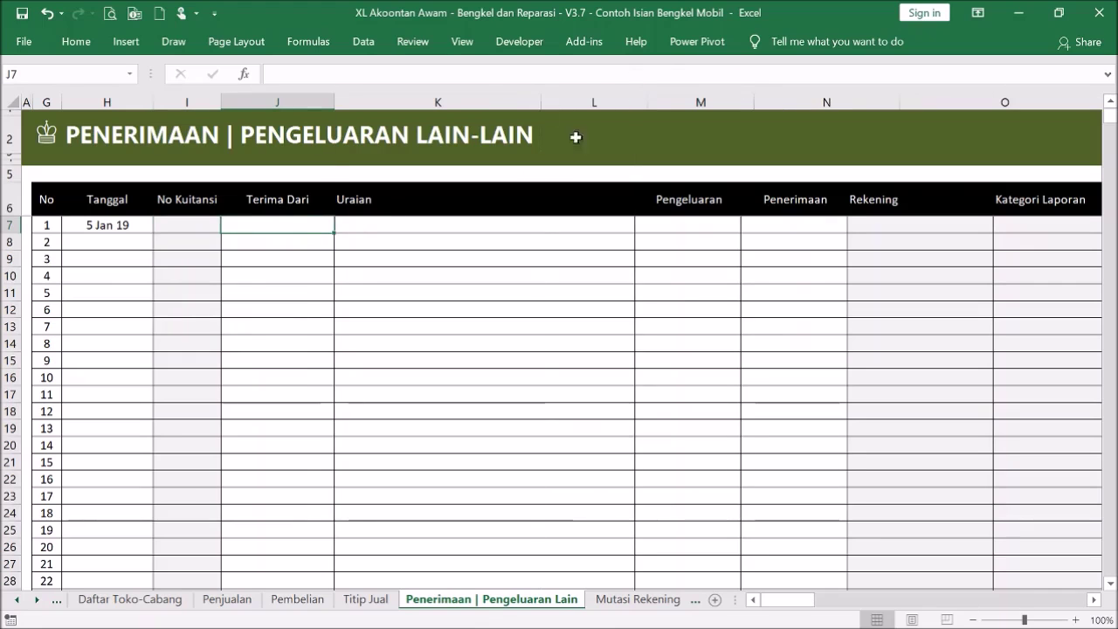
pyautogui.click(452, 230)
pyautogui.moveTo(335, 100); pyautogui.dragTo(319, 99)
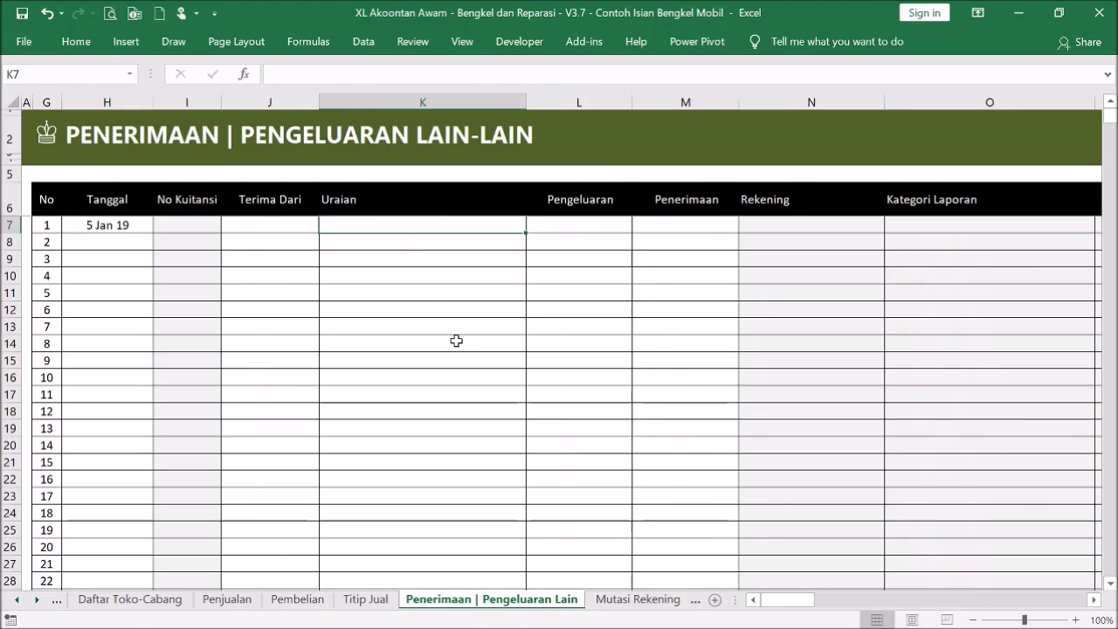
# - Enter "Penerimaan Modal dari Pemilik" as the Uraian of entry 1
pyautogui.write('Pe')
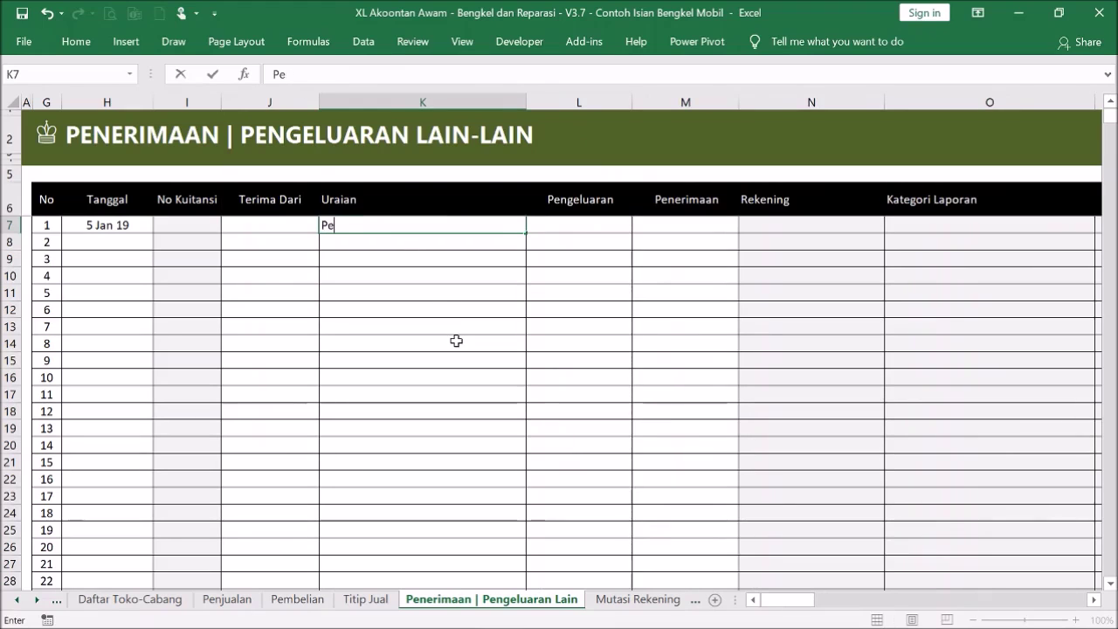
pyautogui.write('nerimaa')
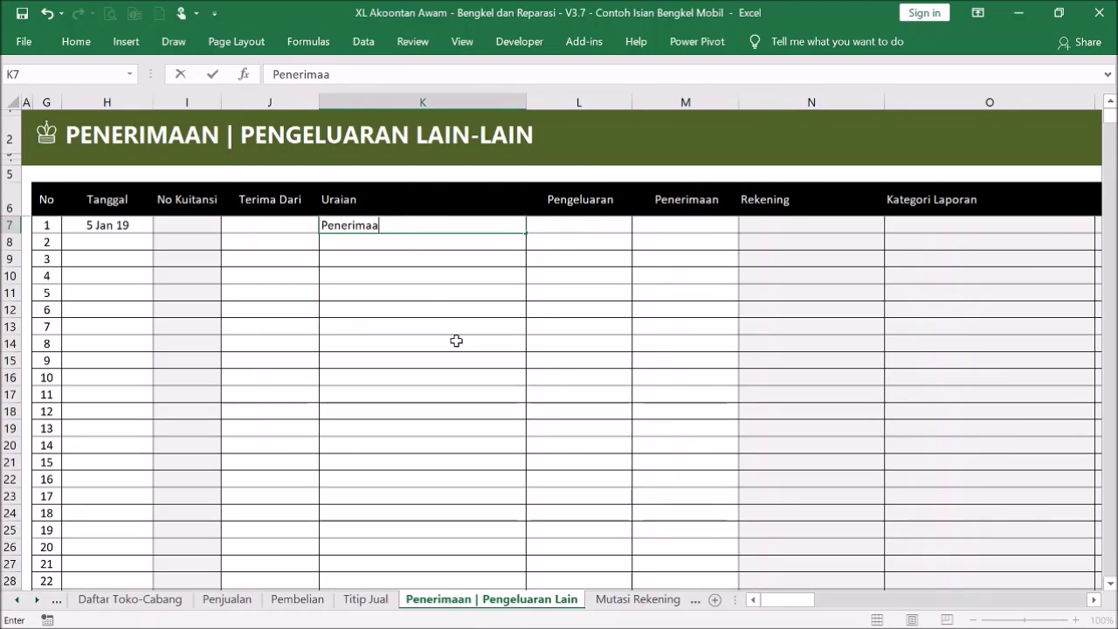
pyautogui.write('n Modal dari Pemilik')
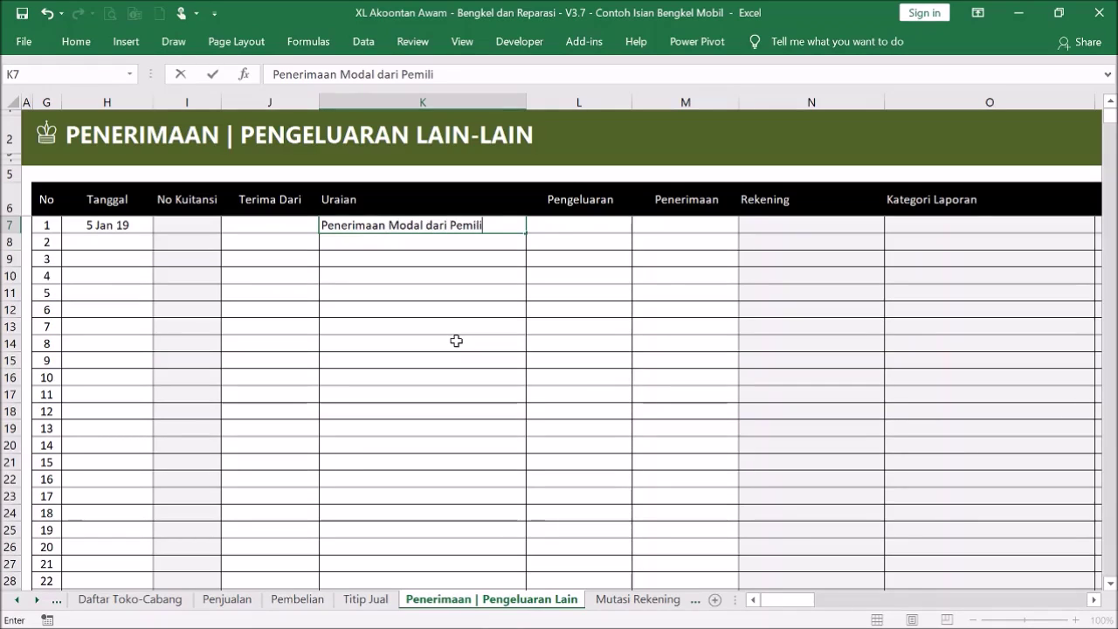
pyautogui.press('Return')
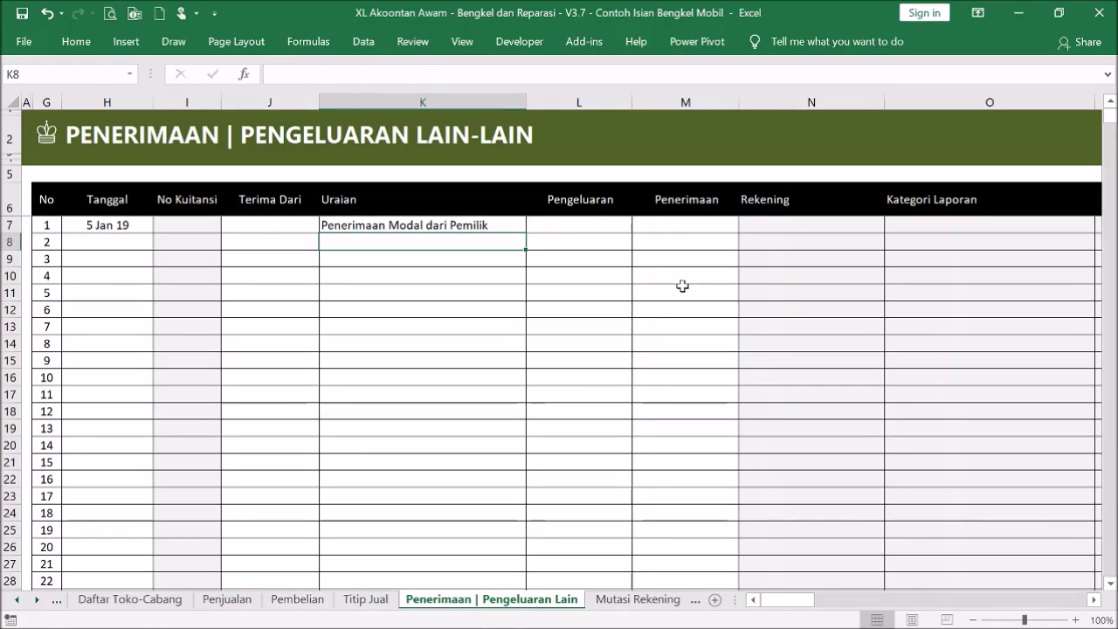
# - Enter 200000000 as entry 1's Penerimaan amount and set its Rekening to Bank 1
pyautogui.click(668, 226)
pyautogui.write('200000000')
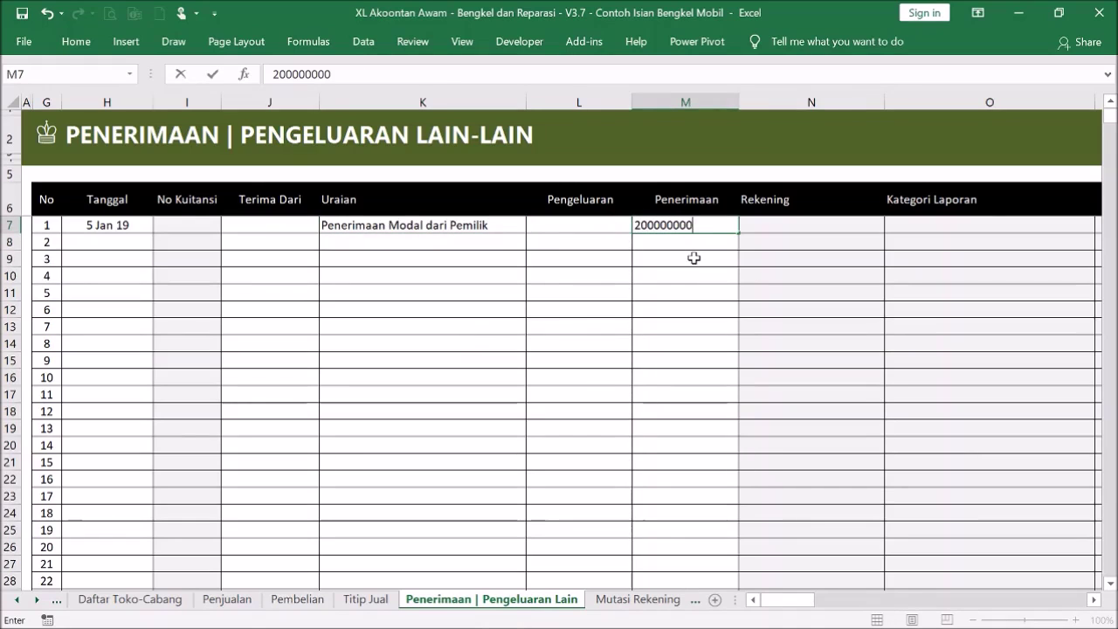
pyautogui.click(833, 365)
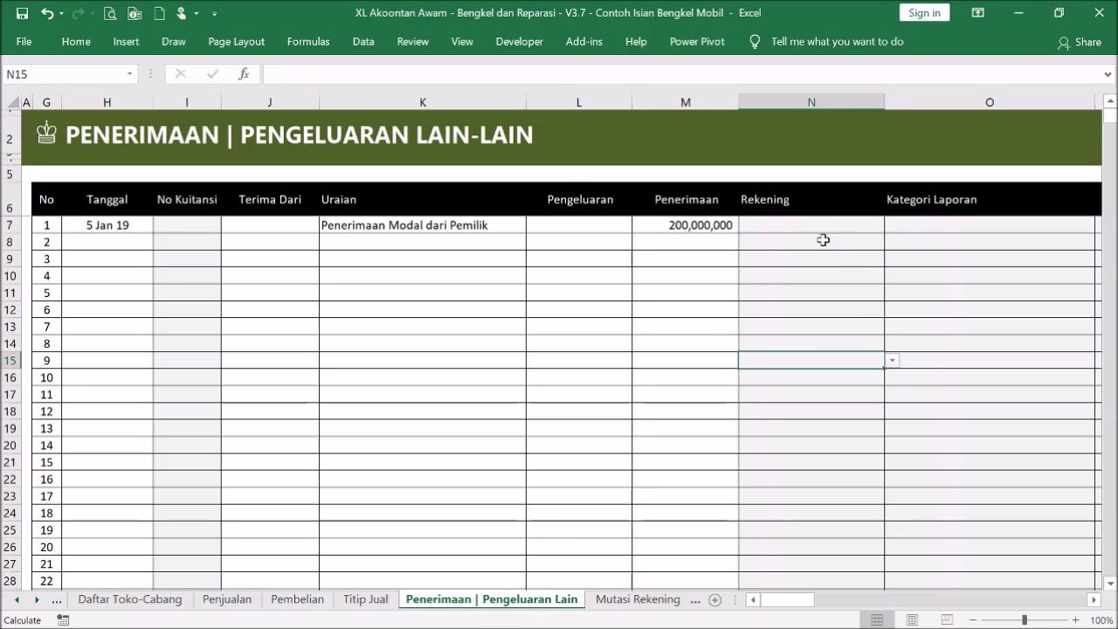
pyautogui.click(827, 225)
pyautogui.click(892, 224)
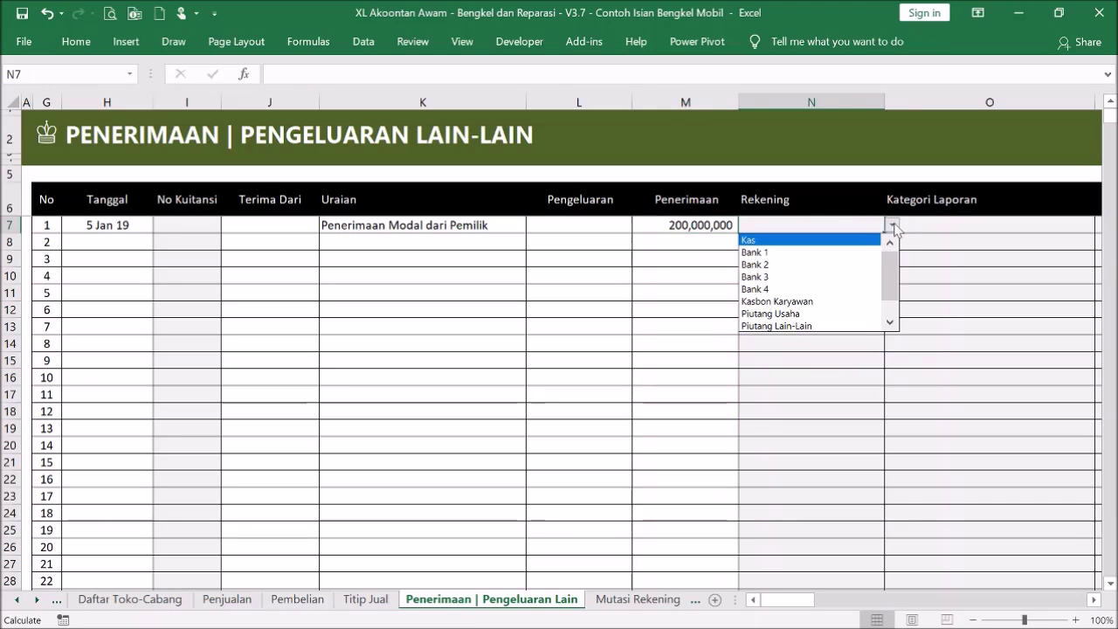
pyautogui.click(858, 252)
# - Set the Kategori Laporan of entry 1 to Modal Pemilik 1
pyautogui.click(952, 226)
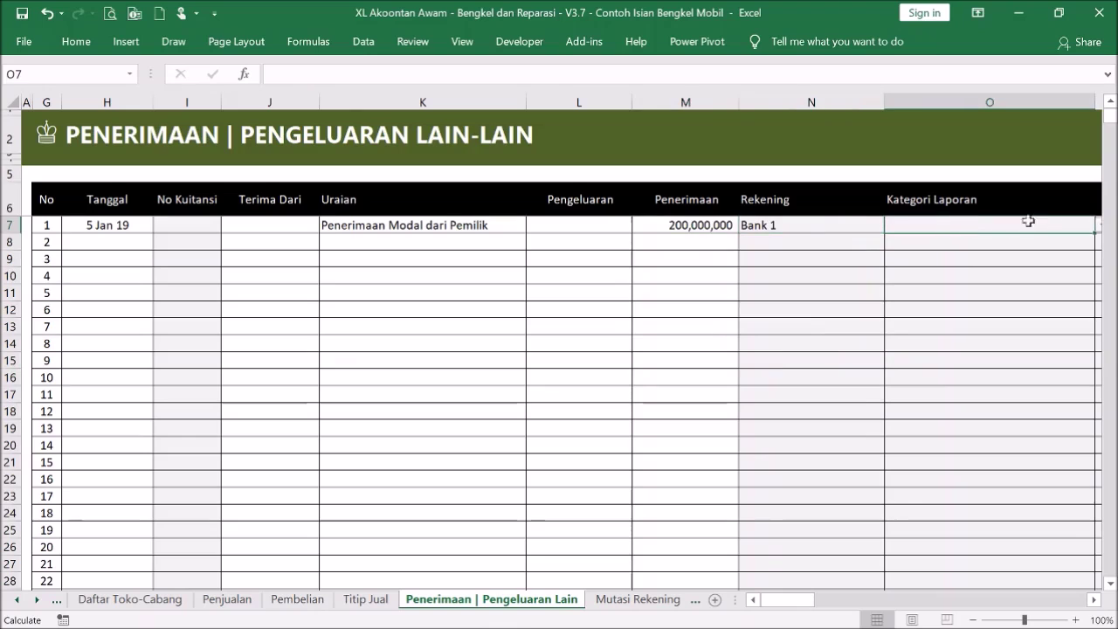
pyautogui.click(1100, 231)
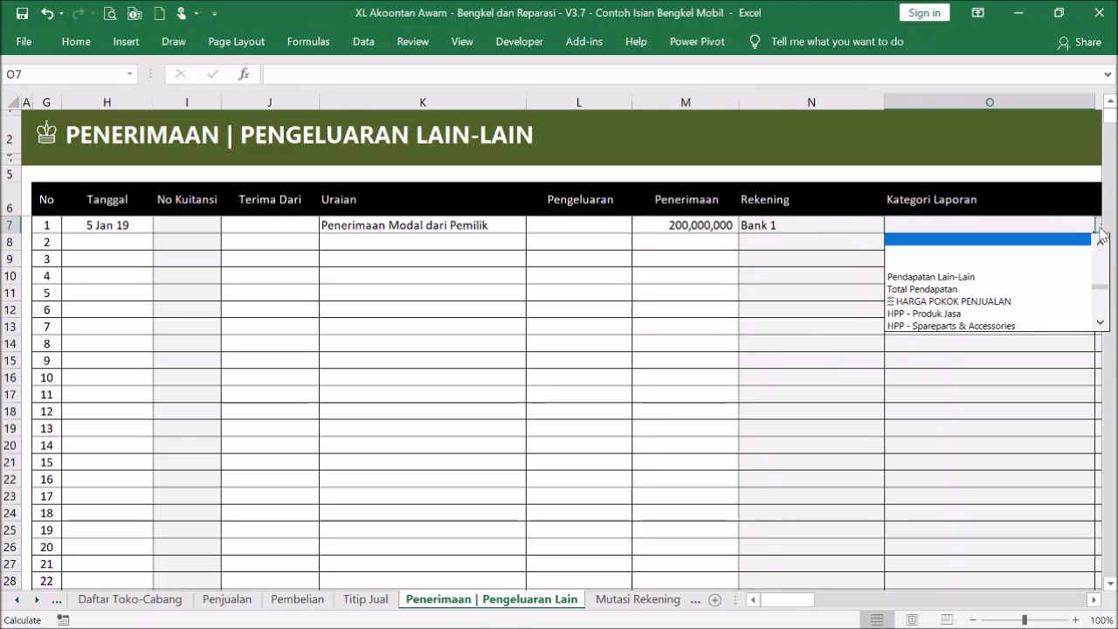
pyautogui.scroll(5, 1105, 262)
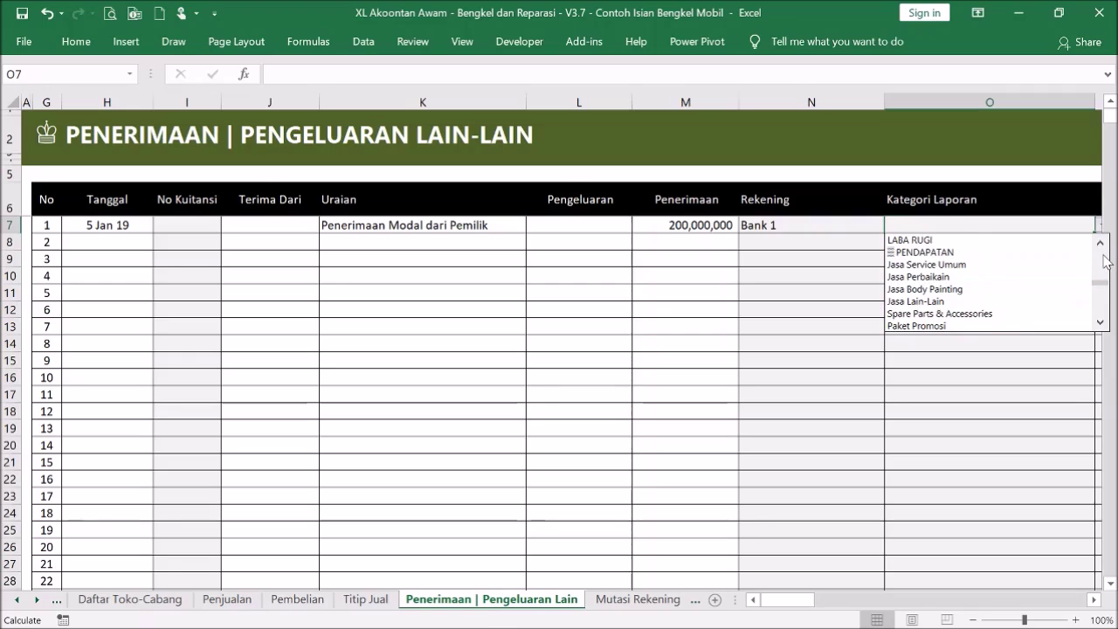
pyautogui.click(1102, 245)
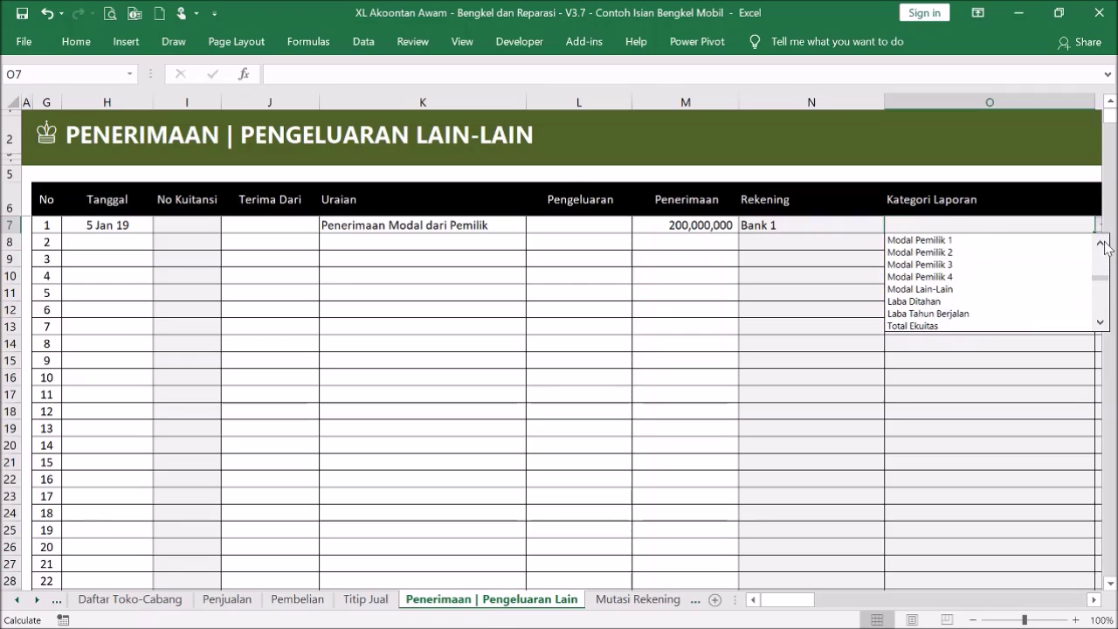
pyautogui.click(1058, 239)
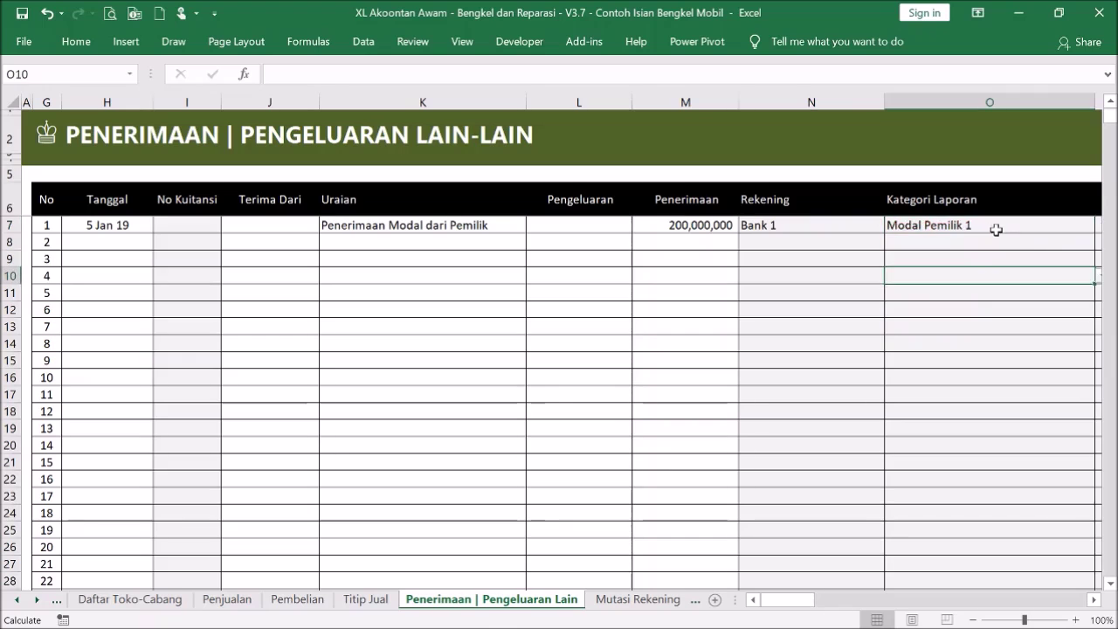
# - Open the Neraca report through the main menu and check the Modal Pemilik 1 and Bank 1 balances
pyautogui.click(48, 138)
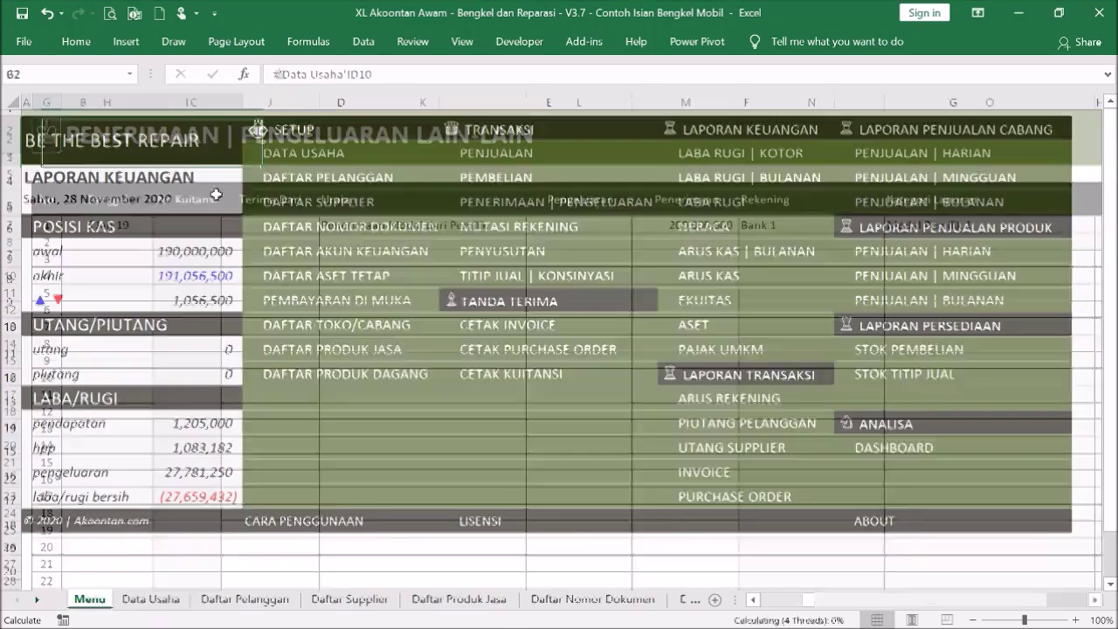
pyautogui.click(712, 237)
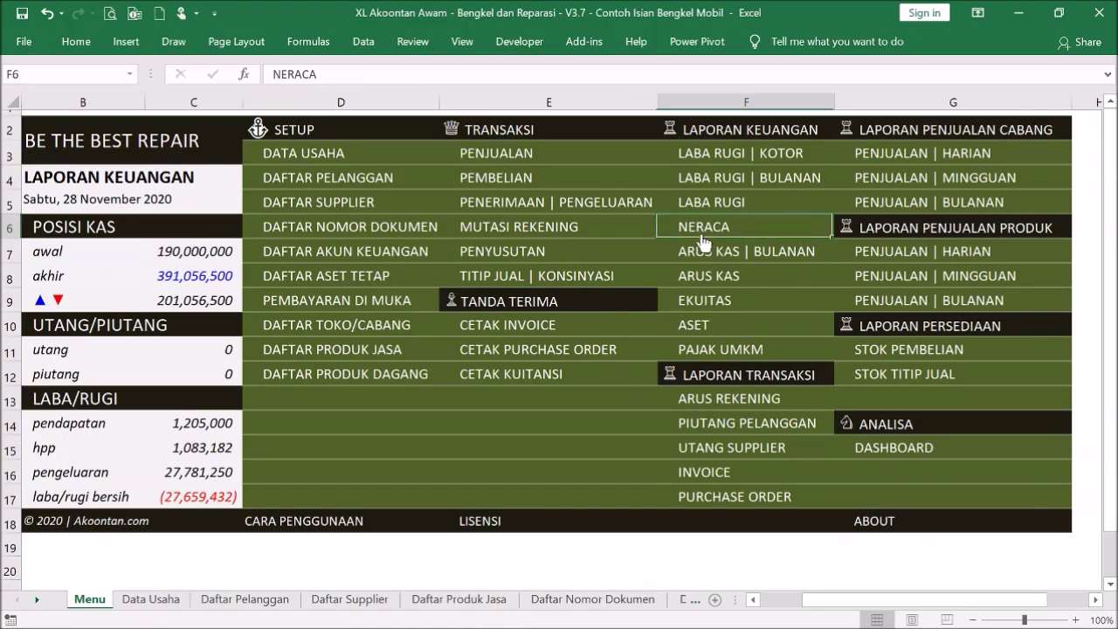
pyautogui.scroll(-4, 677, 319)
pyautogui.scroll(-2, 776, 379)
pyautogui.scroll(2, 771, 359)
pyautogui.click(908, 449)
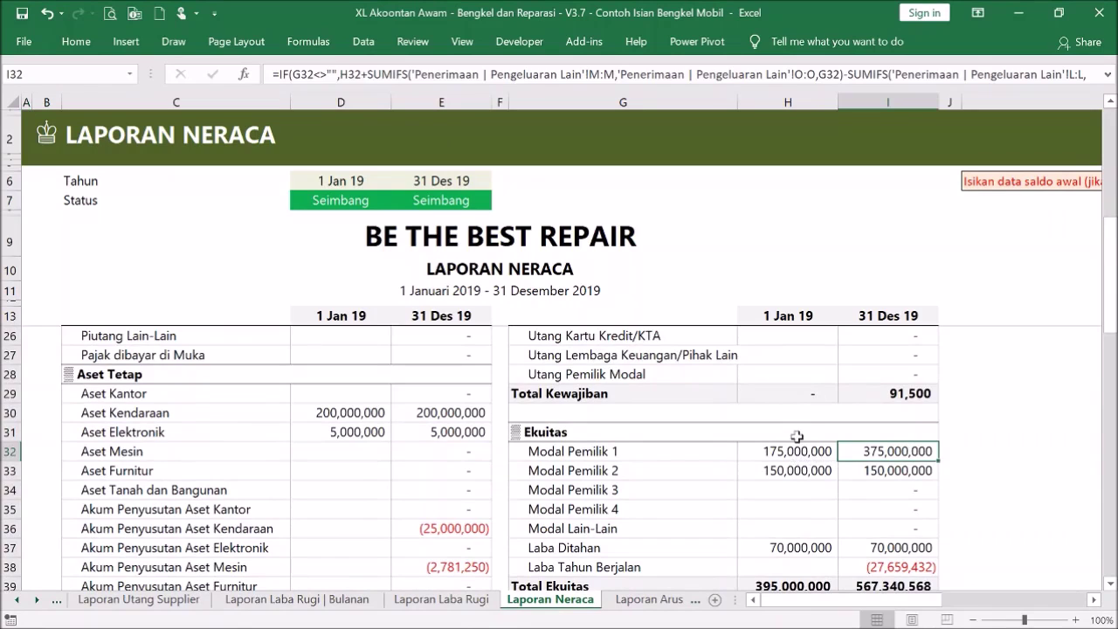
pyautogui.scroll(4, 797, 435)
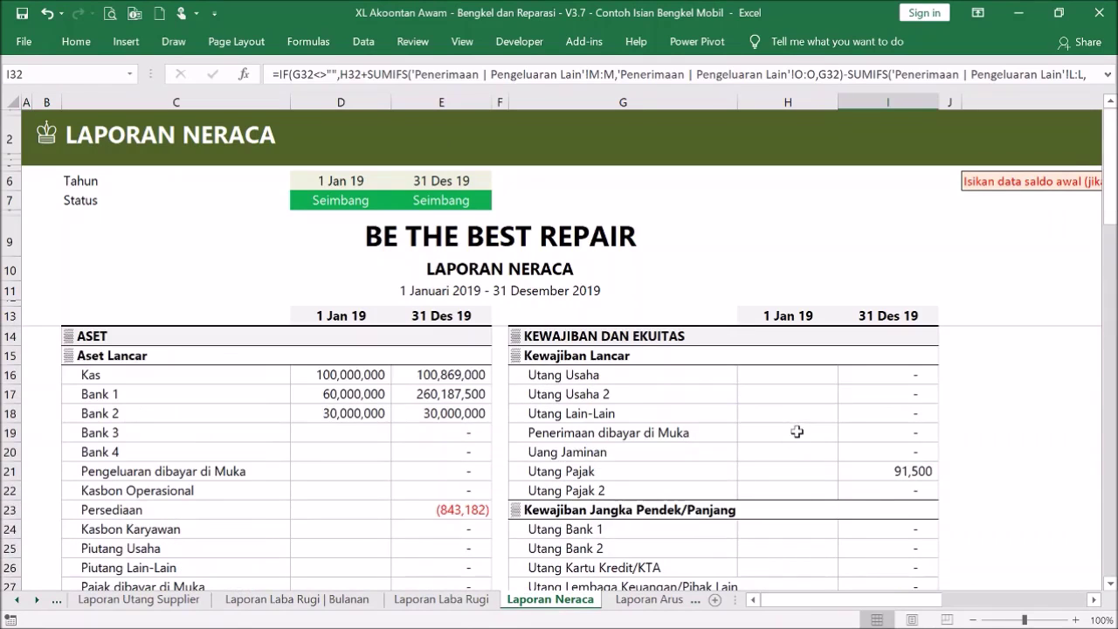
# - Return to the Penerimaan | Pengeluaran sheet and enter the date 5 Jan 19 for entry 2
pyautogui.click(47, 135)
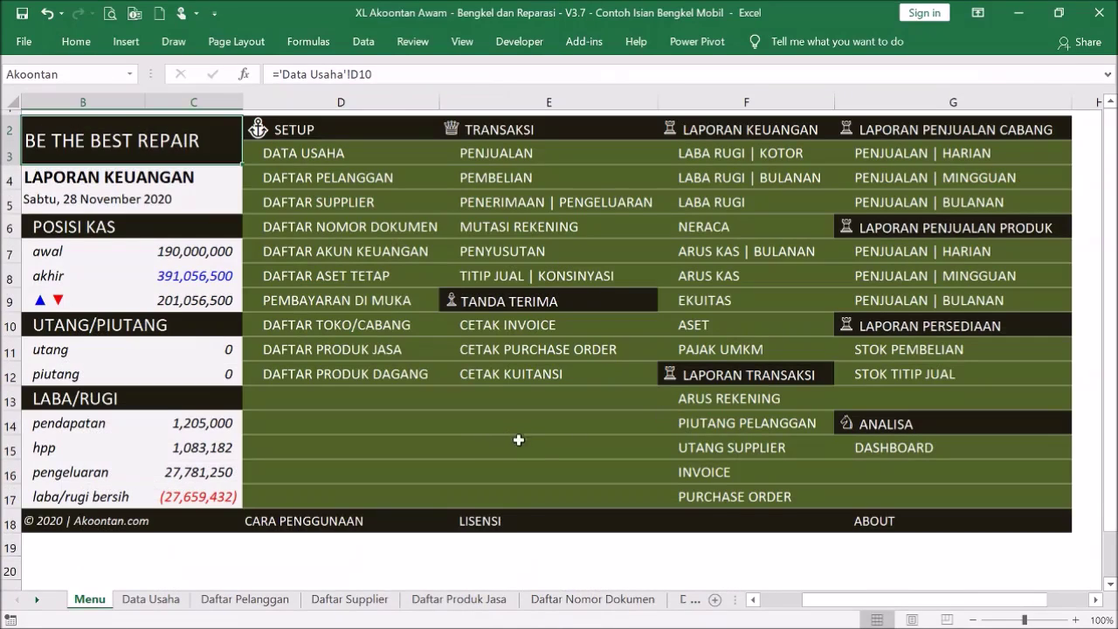
pyautogui.click(580, 203)
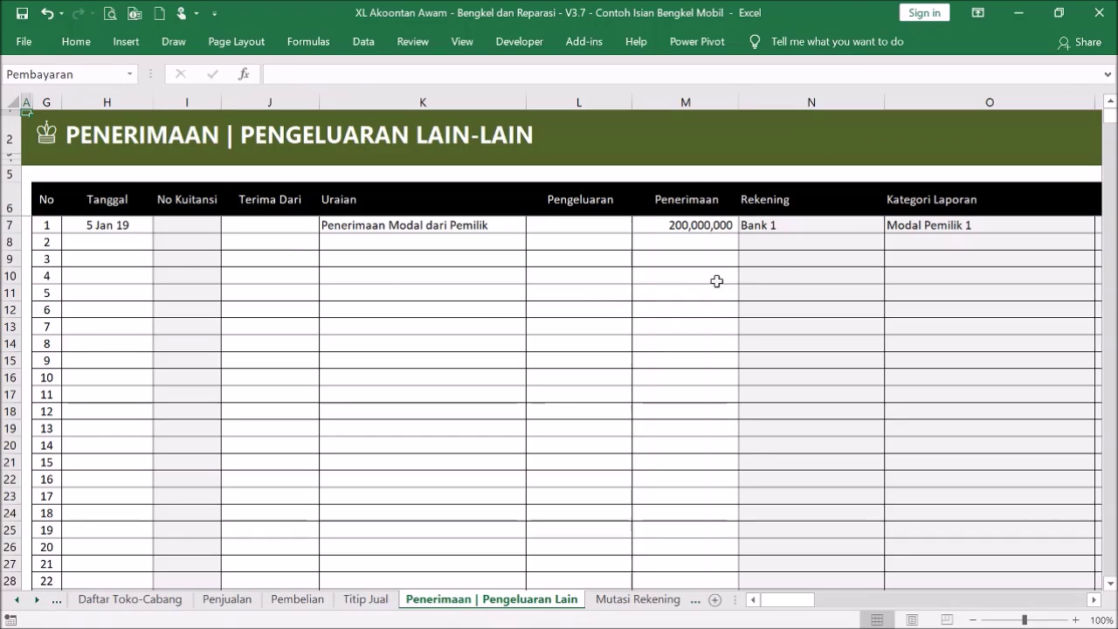
pyautogui.click(105, 248)
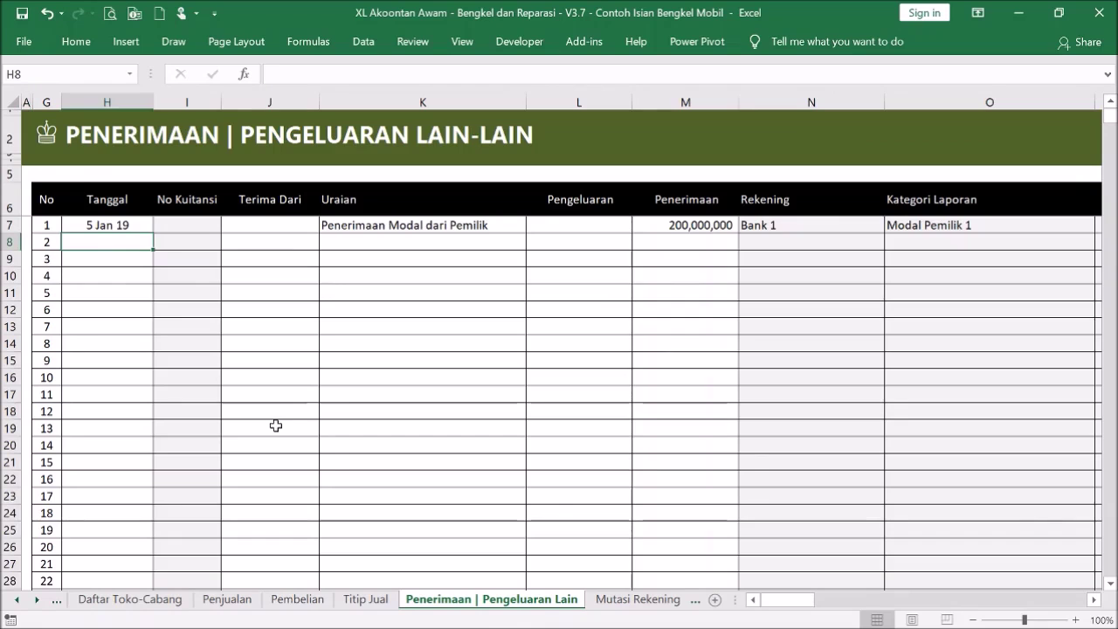
pyautogui.write('5')
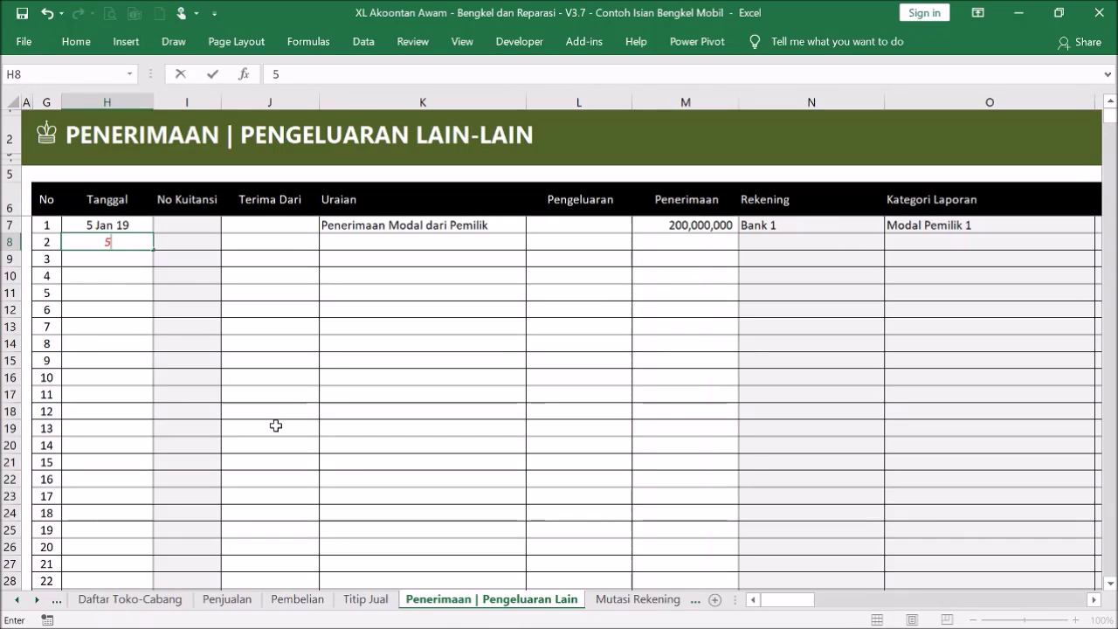
pyautogui.write(' jan 19')
# - Enter "Pinjaman dana operasional dari pemilik 2" as entry 2's Uraian and widen that column to fit the text
pyautogui.click(414, 248)
pyautogui.write('Pinjaman modal pemi')
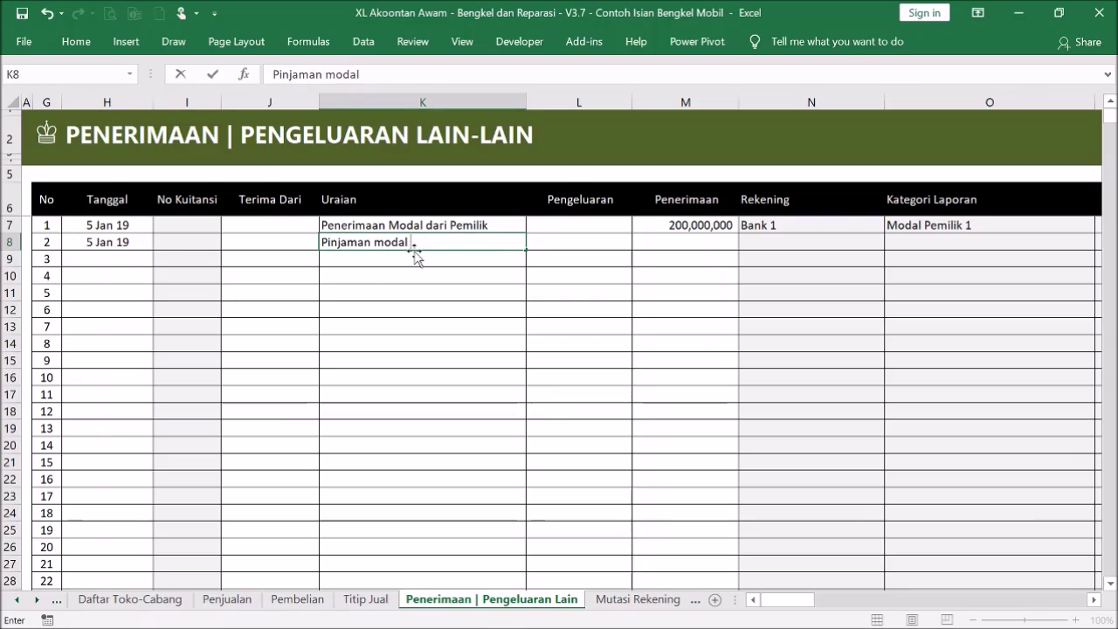
pyautogui.press('BackSpace')
pyautogui.press('BackSpace')
pyautogui.press('BackSpace')
pyautogui.press('BackSpace')
pyautogui.press('BackSpace')
pyautogui.press('BackSpace')
pyautogui.press('BackSpace')
pyautogui.press('BackSpace')
pyautogui.press('BackSpace')
pyautogui.press('BackSpace')
pyautogui.press('BackSpace')
pyautogui.press('BackSpace')
pyautogui.press('BackSpace')
pyautogui.press('BackSpace')
pyautogui.press('BackSpace')
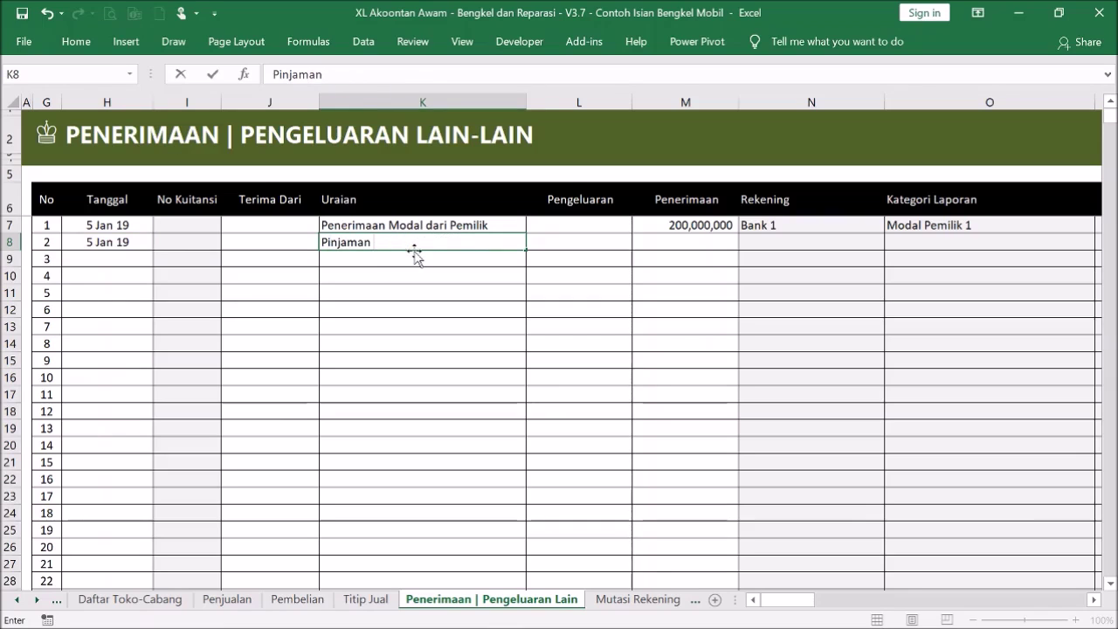
pyautogui.write('dana operasional')
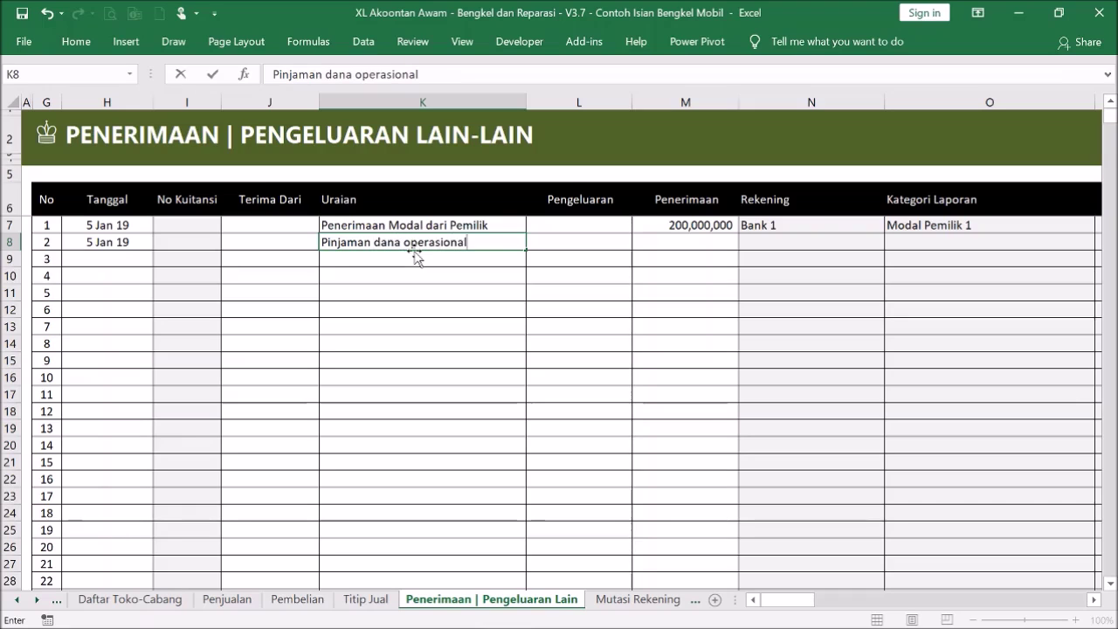
pyautogui.write(' pemilk')
pyautogui.press('BackSpace')
pyautogui.press('BackSpace')
pyautogui.press('BackSpace')
pyautogui.press('BackSpace')
pyautogui.press('BackSpace')
pyautogui.press('BackSpace')
pyautogui.press('BackSpace')
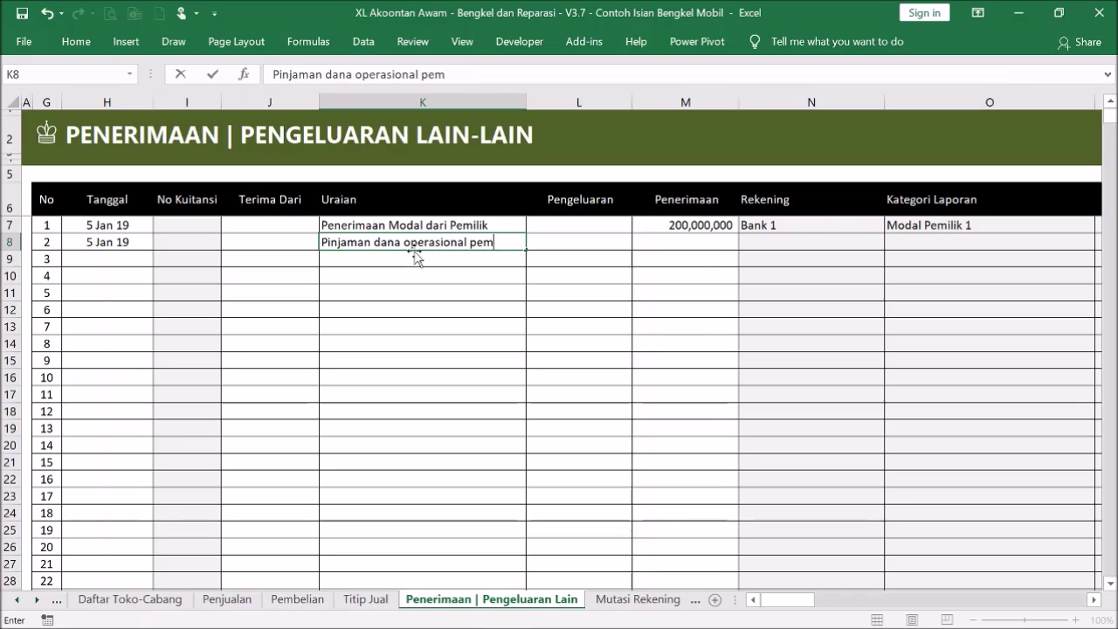
pyautogui.write('d')
pyautogui.press('BackSpace')
pyautogui.write('dari pemilik 2')
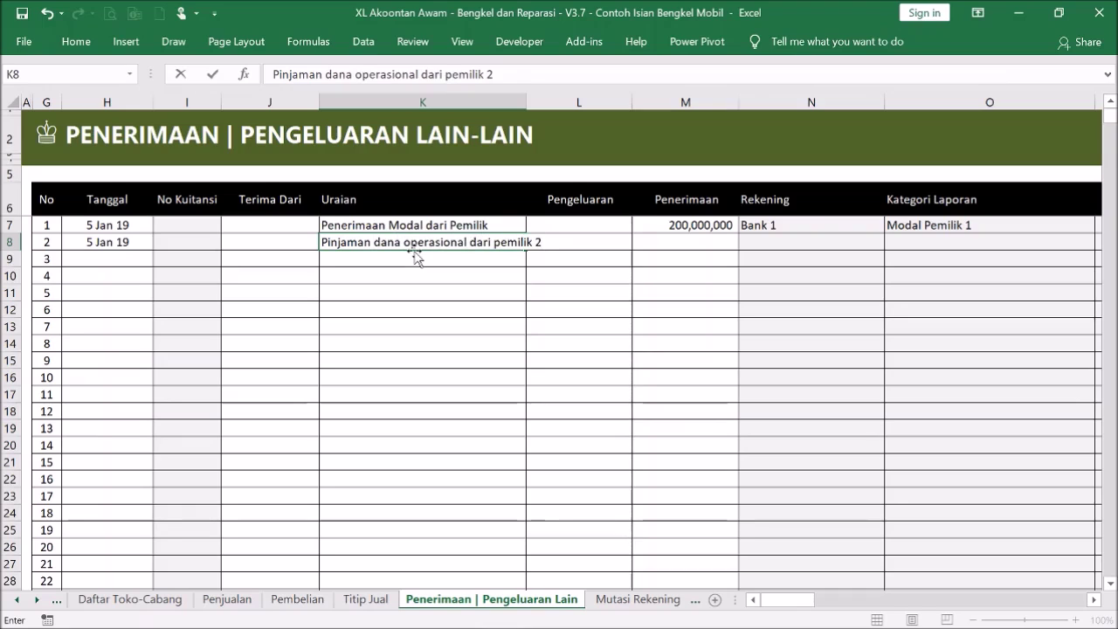
pyautogui.press('Return')
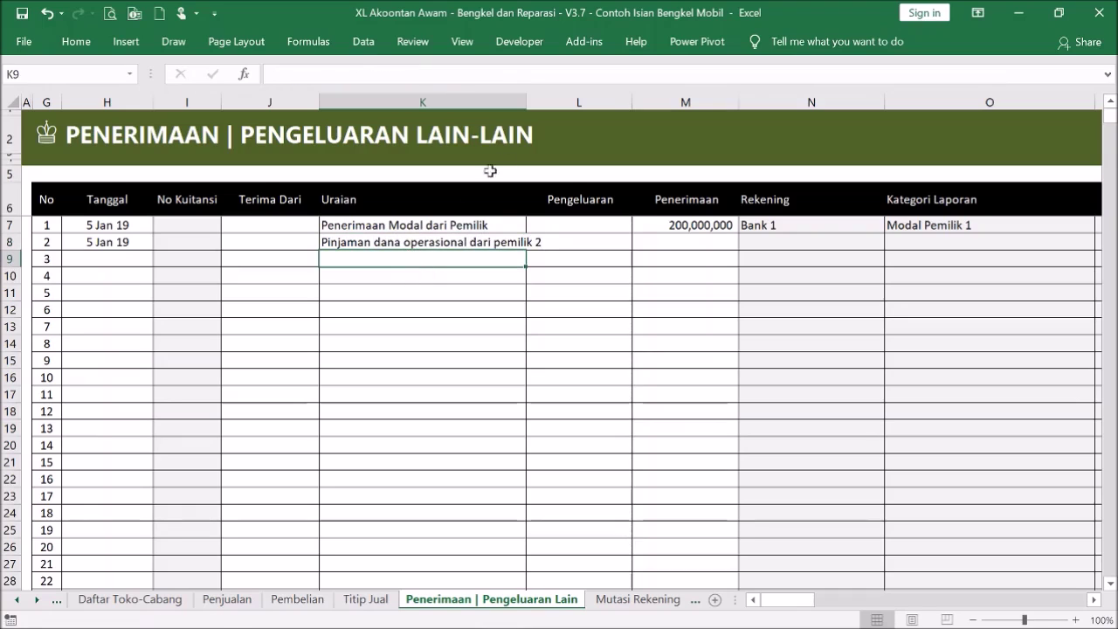
pyautogui.moveTo(522, 107); pyautogui.dragTo(549, 106)
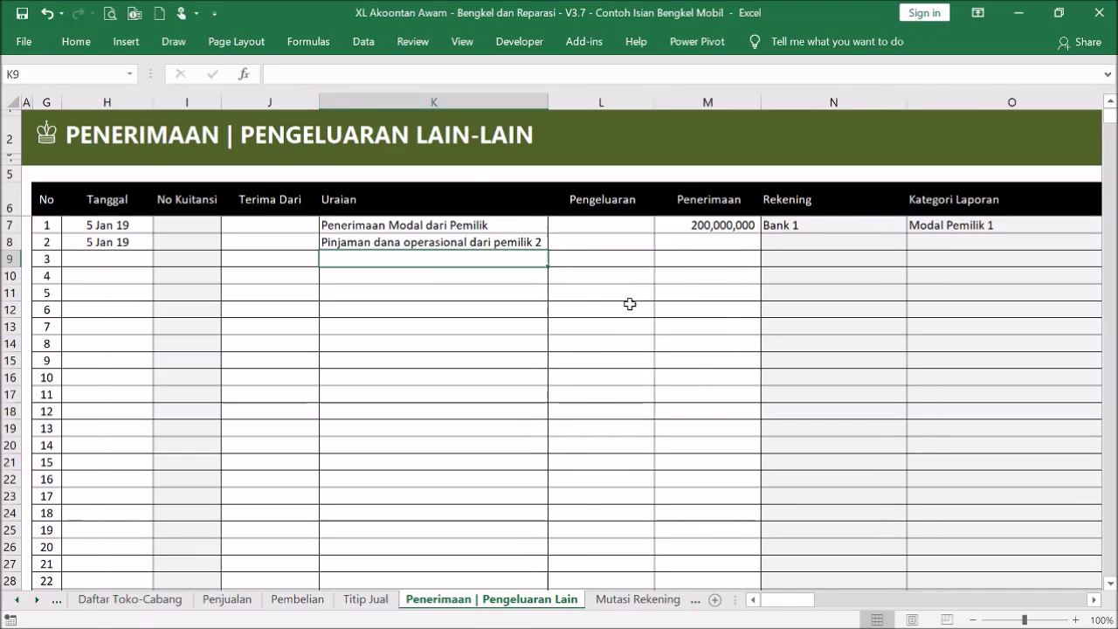
# - Enter 50000000 as the Penerimaan amount of entry 2
pyautogui.click(692, 244)
pyautogui.write('20')
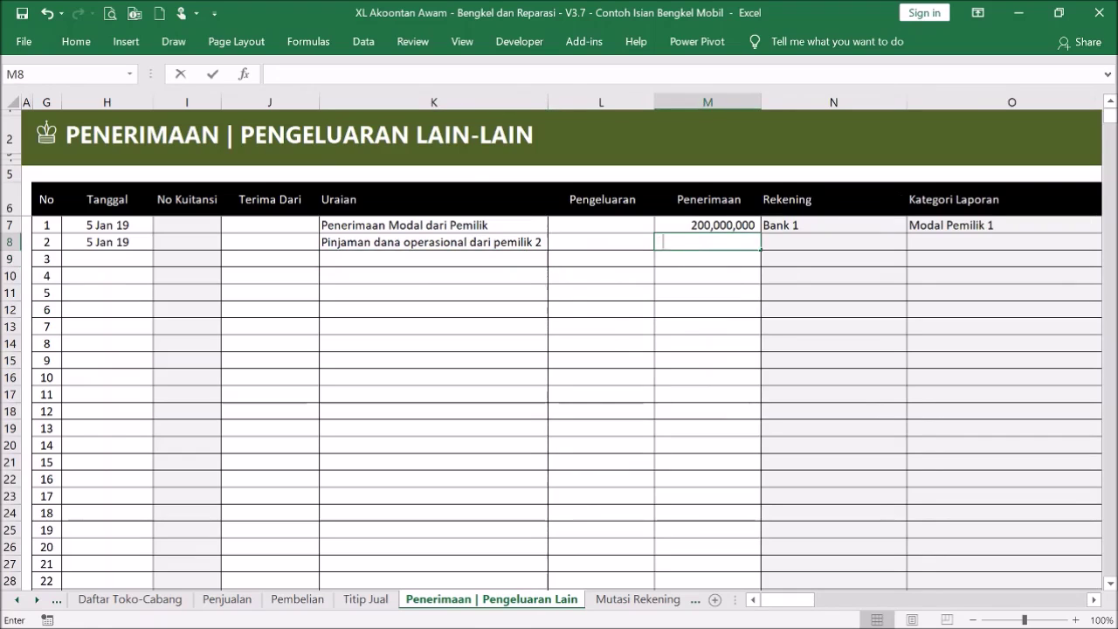
pyautogui.press('BackSpace')
pyautogui.press('BackSpace')
pyautogui.write('50000000')
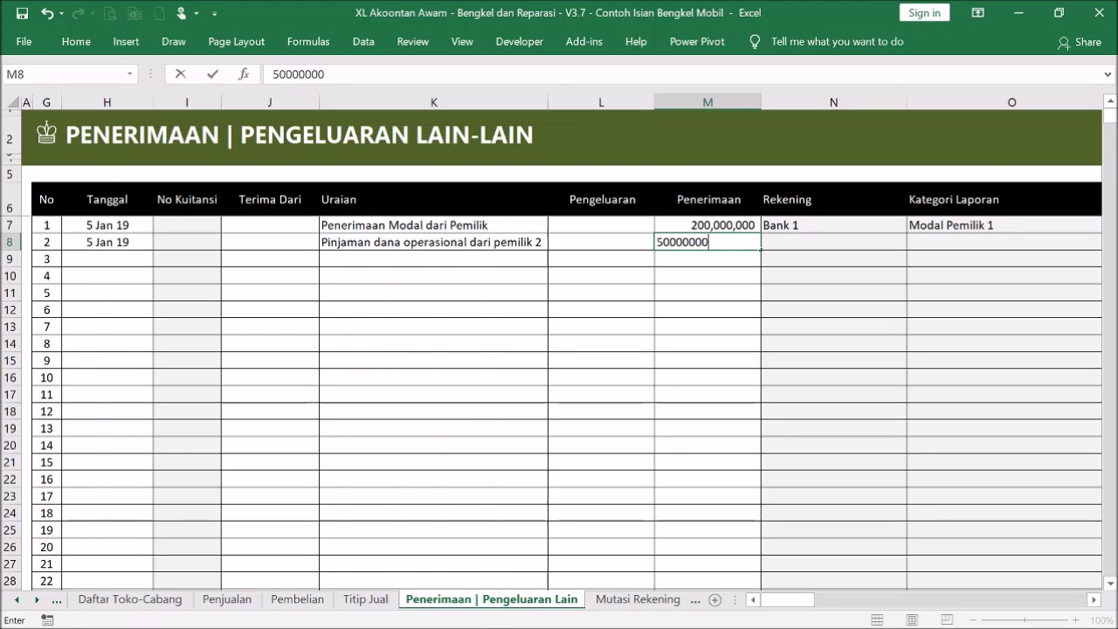
pyautogui.click(864, 306)
# - Set the Rekening of entry 2 to Bank 2
pyautogui.click(868, 242)
pyautogui.click(913, 243)
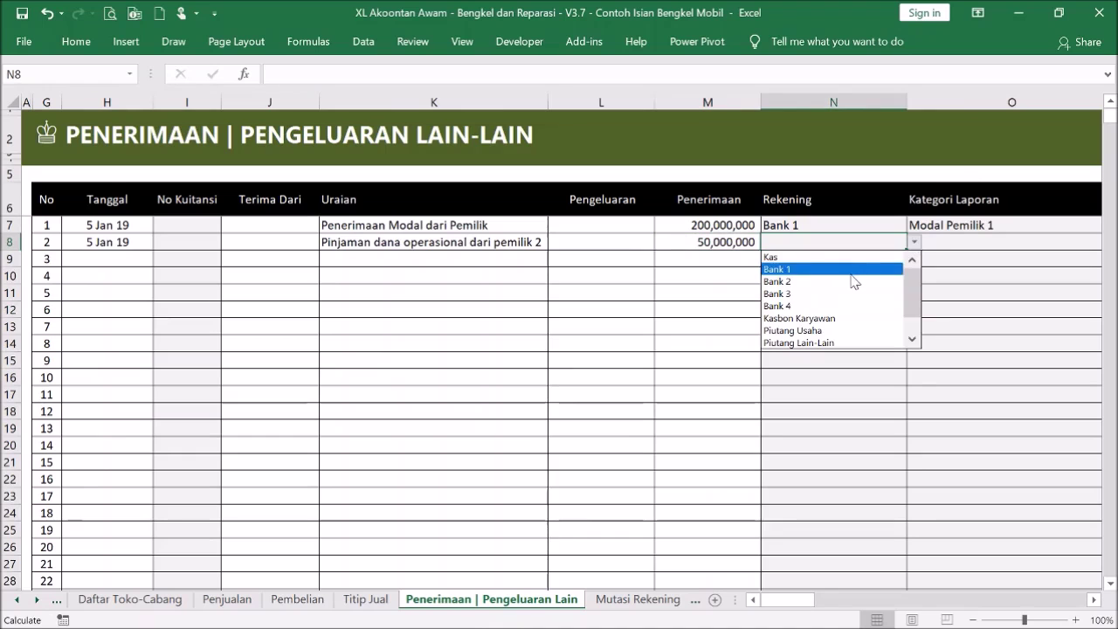
pyautogui.click(878, 281)
# - Set the Kategori Laporan of entry 2 to Utang Pemilik Modal
pyautogui.click(982, 242)
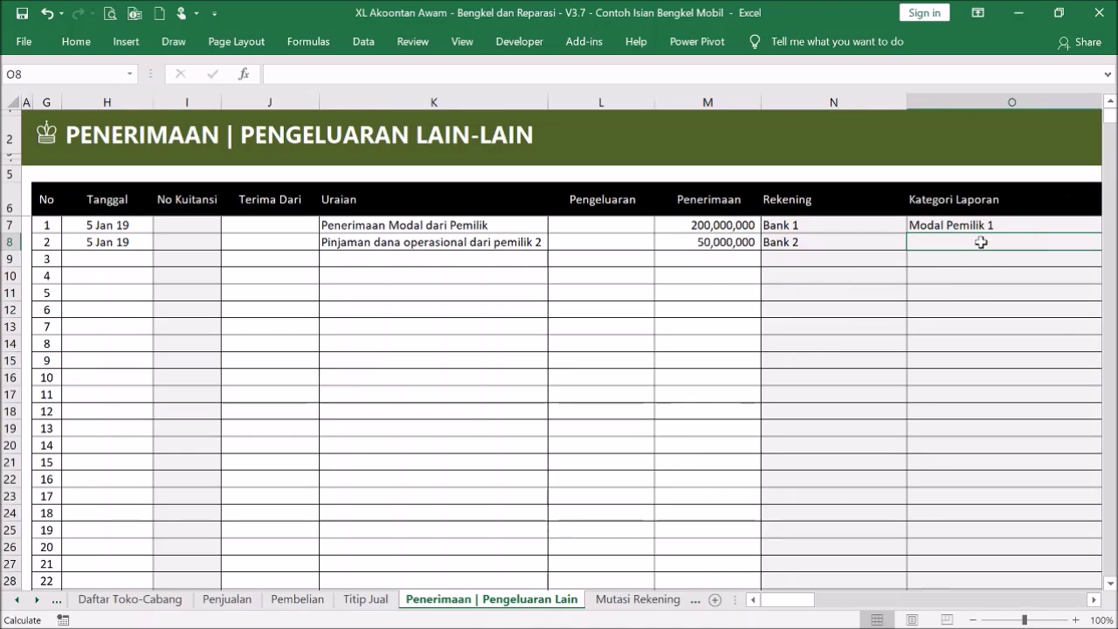
pyautogui.click(1096, 600)
pyautogui.click(1094, 600)
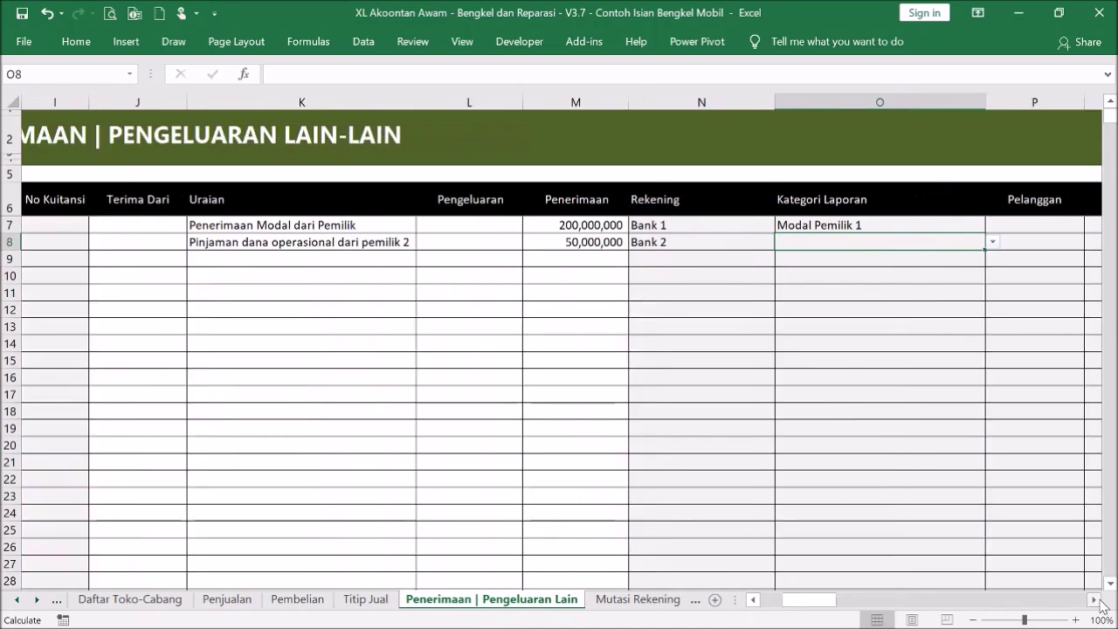
pyautogui.click(1094, 600)
pyautogui.click(924, 243)
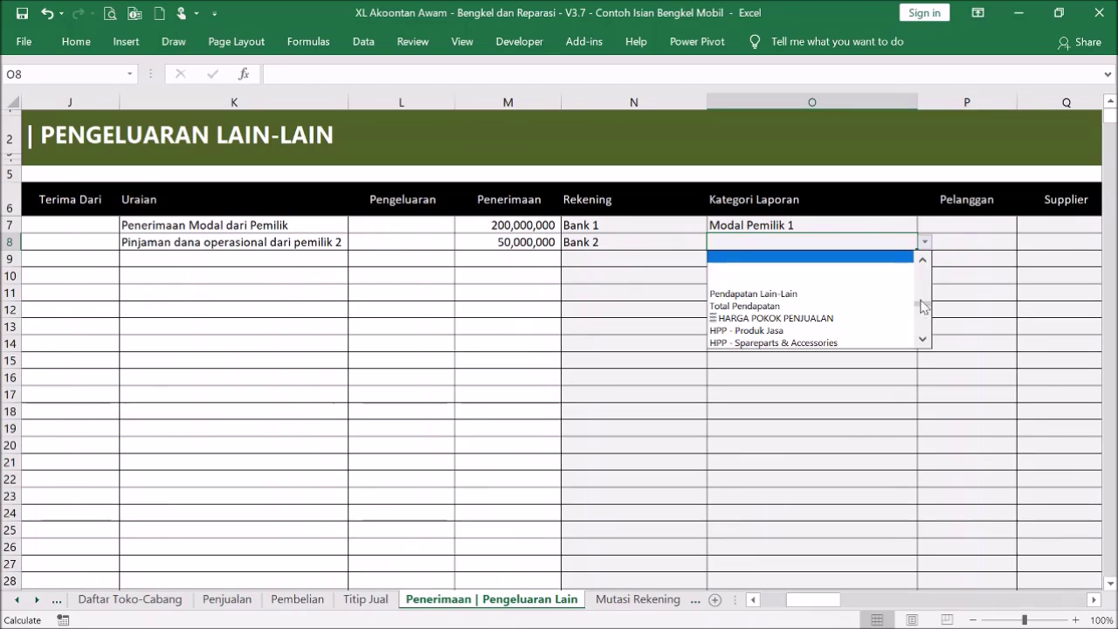
pyautogui.scroll(6, 923, 289)
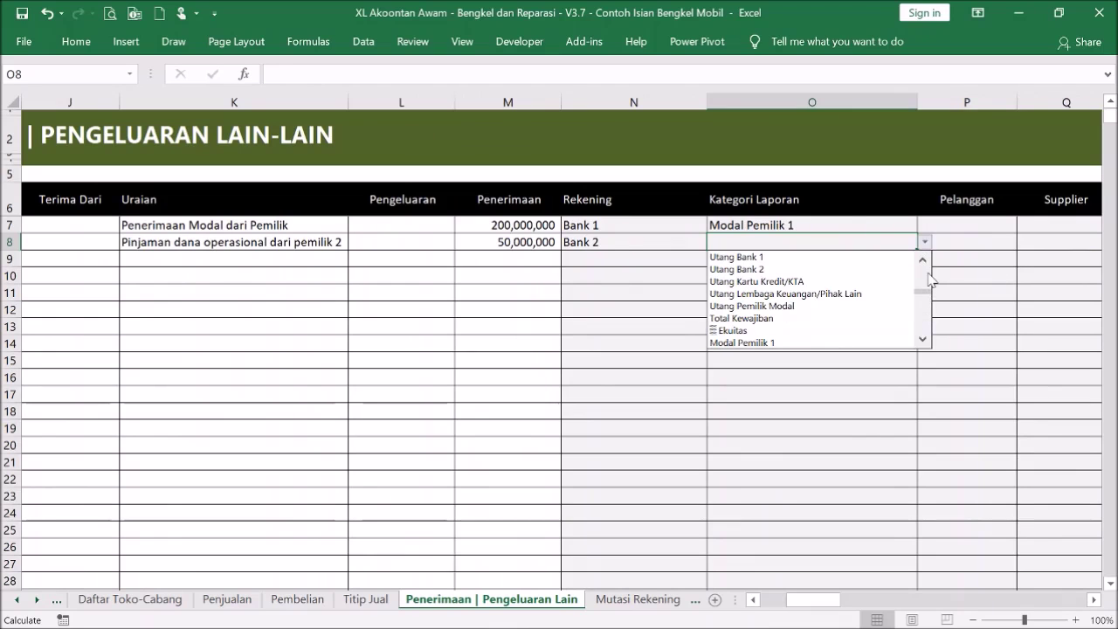
pyautogui.click(855, 307)
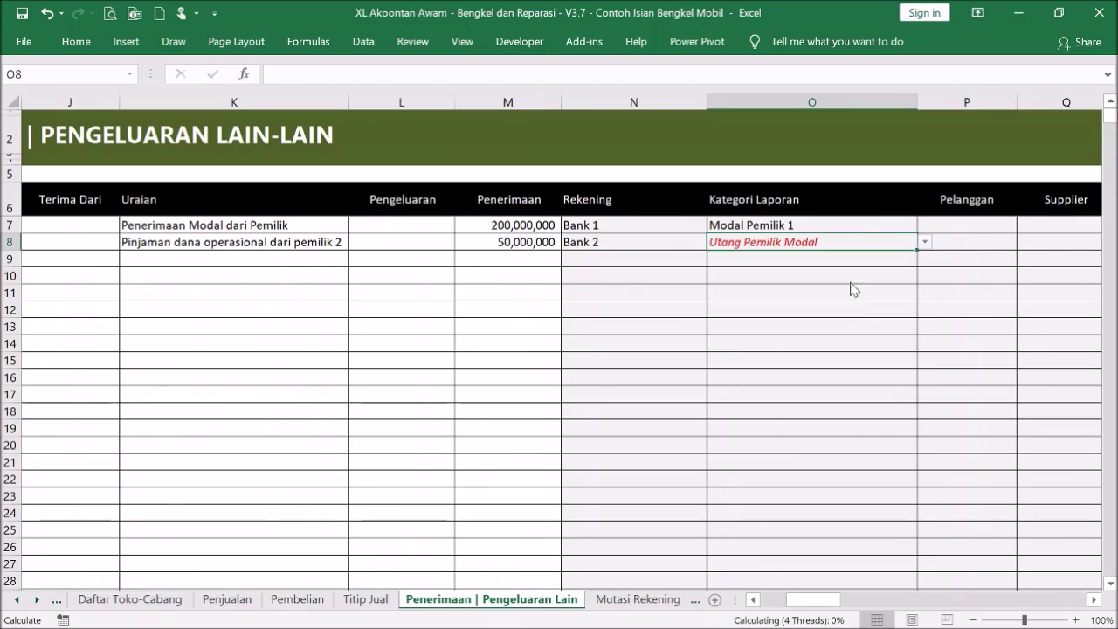
# - Open the Neraca report through the main menu and check the Utang Pemilik Modal and Bank 2 balances
pyautogui.moveTo(813, 599); pyautogui.dragTo(709, 588)
pyautogui.click(48, 137)
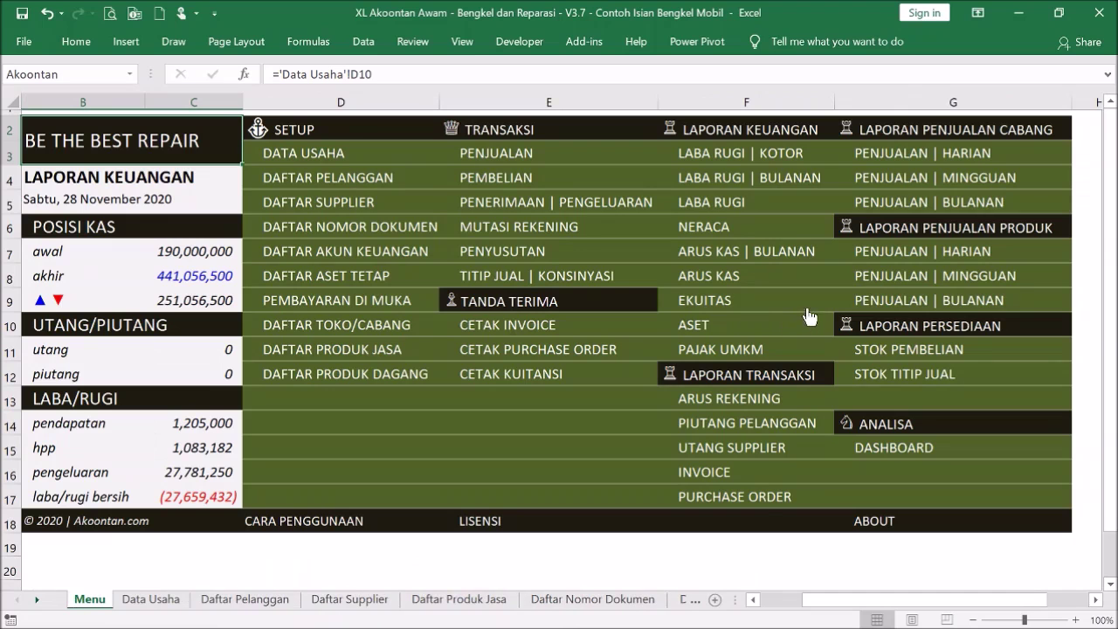
pyautogui.click(721, 235)
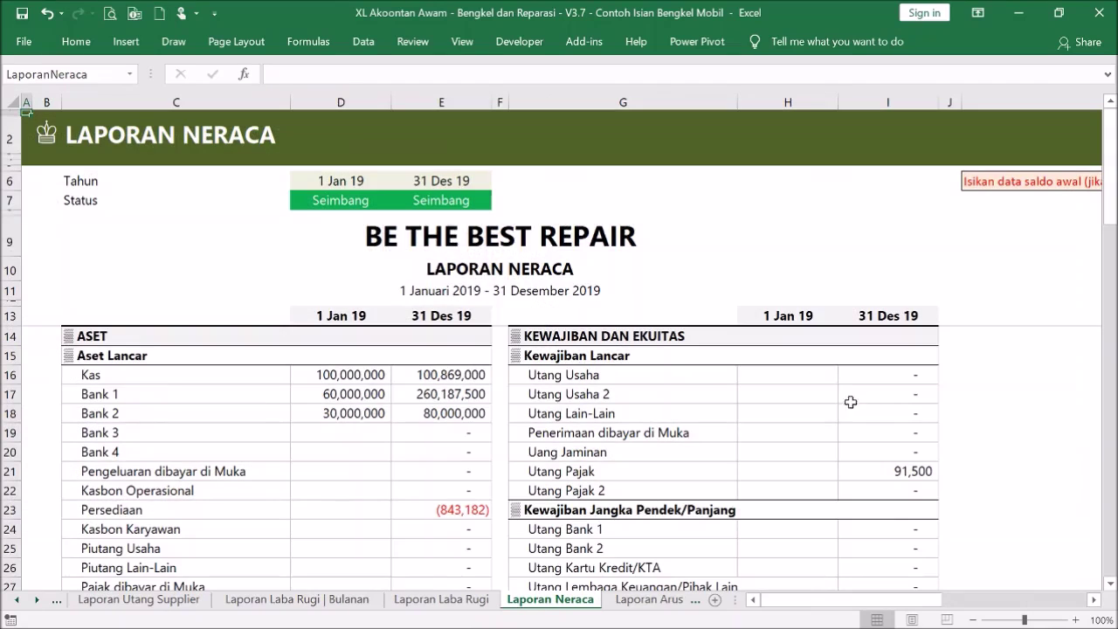
pyautogui.scroll(-3, 897, 454)
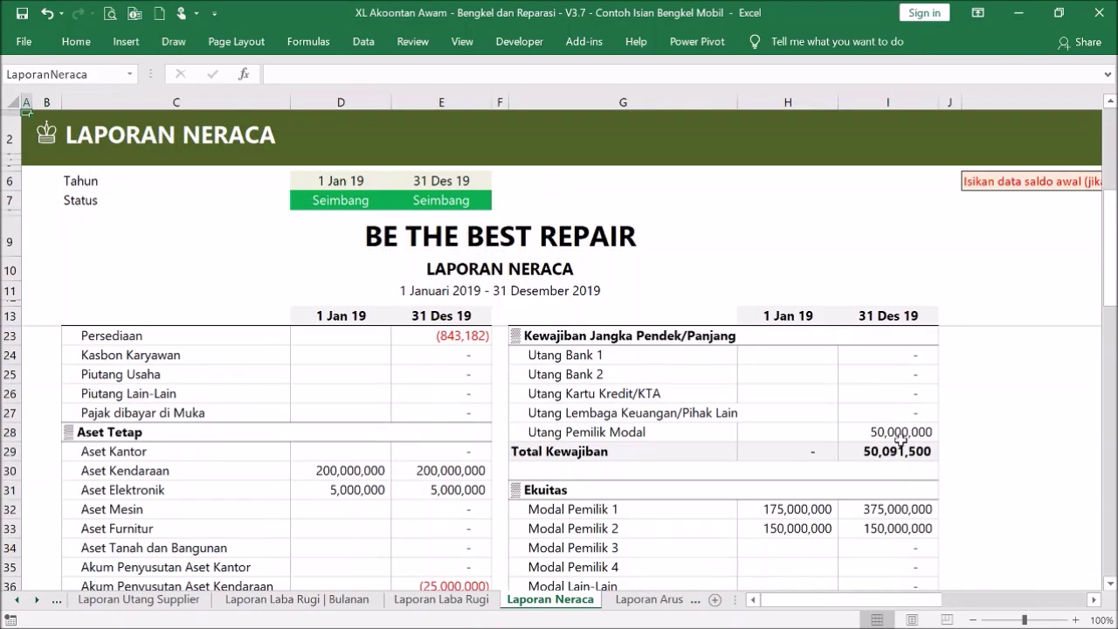
pyautogui.click(895, 432)
pyautogui.scroll(3, 877, 427)
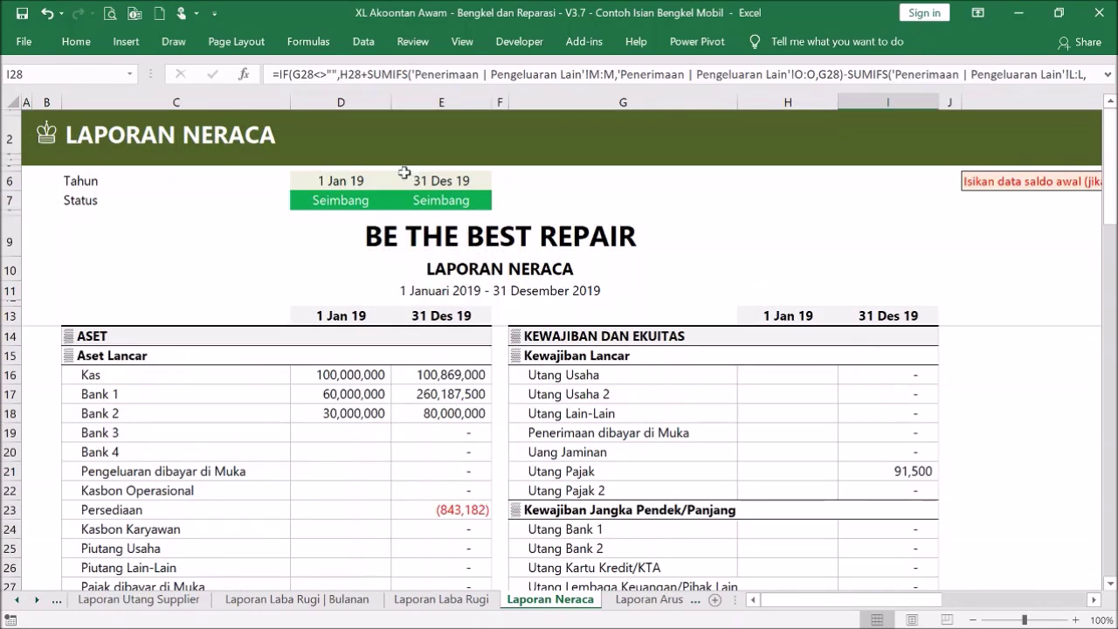
# - Return to the Penerimaan | Pengeluaran sheet and enter the date 5 Jan 19 for entry 3
pyautogui.click(51, 133)
pyautogui.click(51, 133)
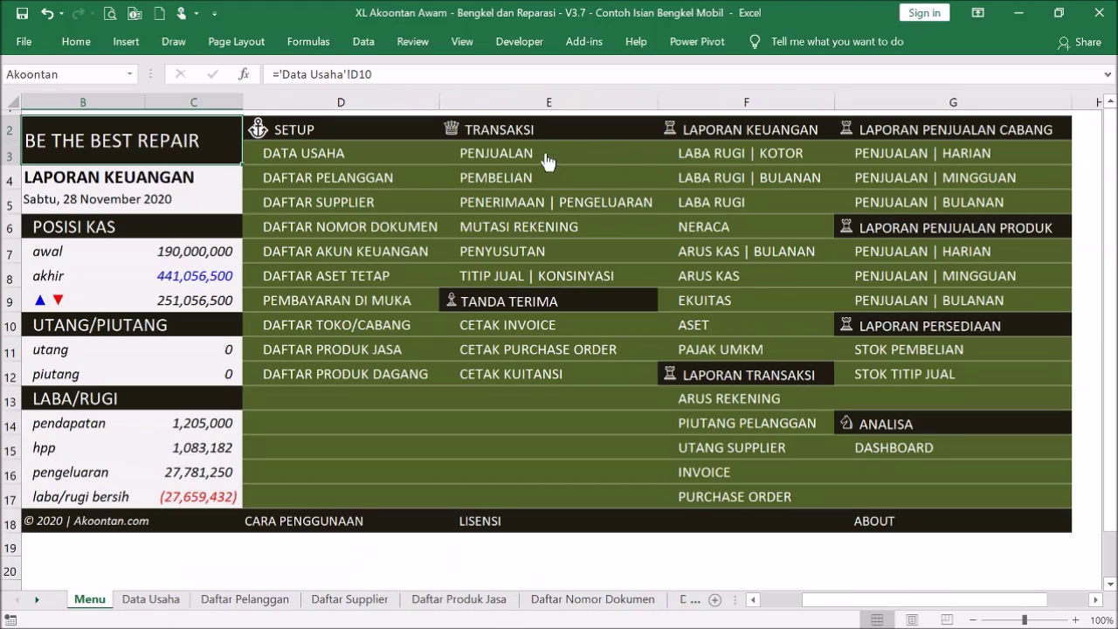
pyautogui.click(551, 204)
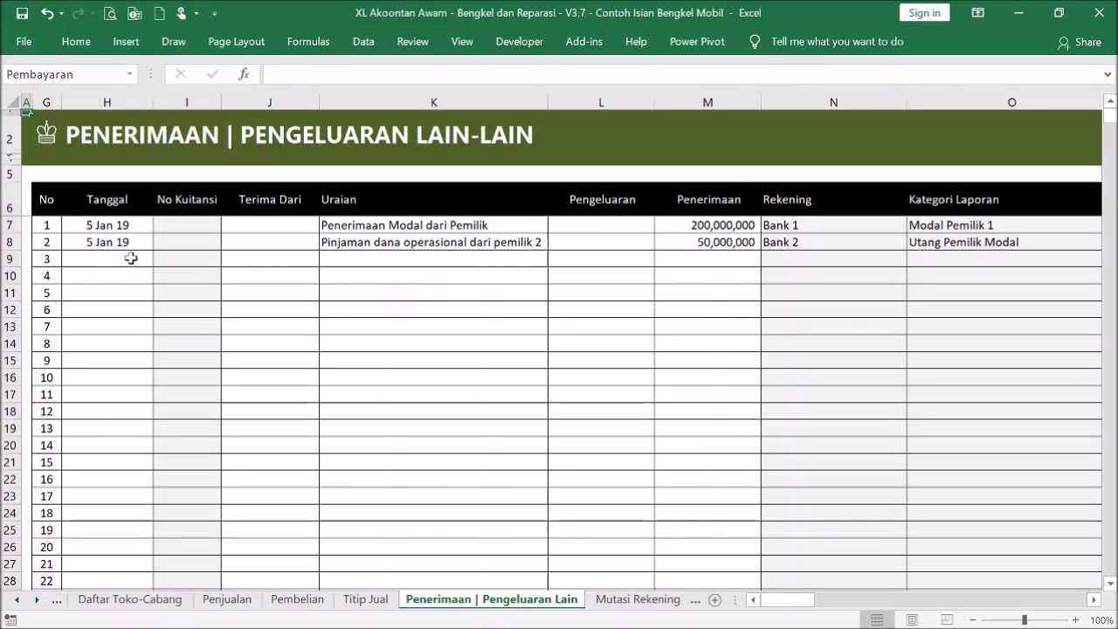
pyautogui.click(131, 257)
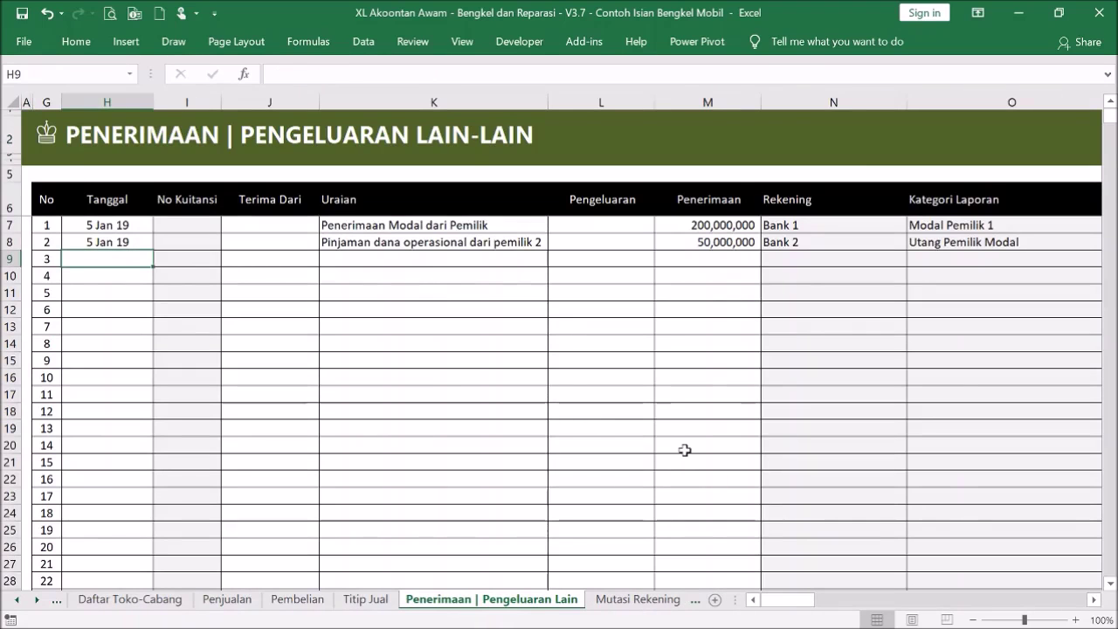
pyautogui.write('5')
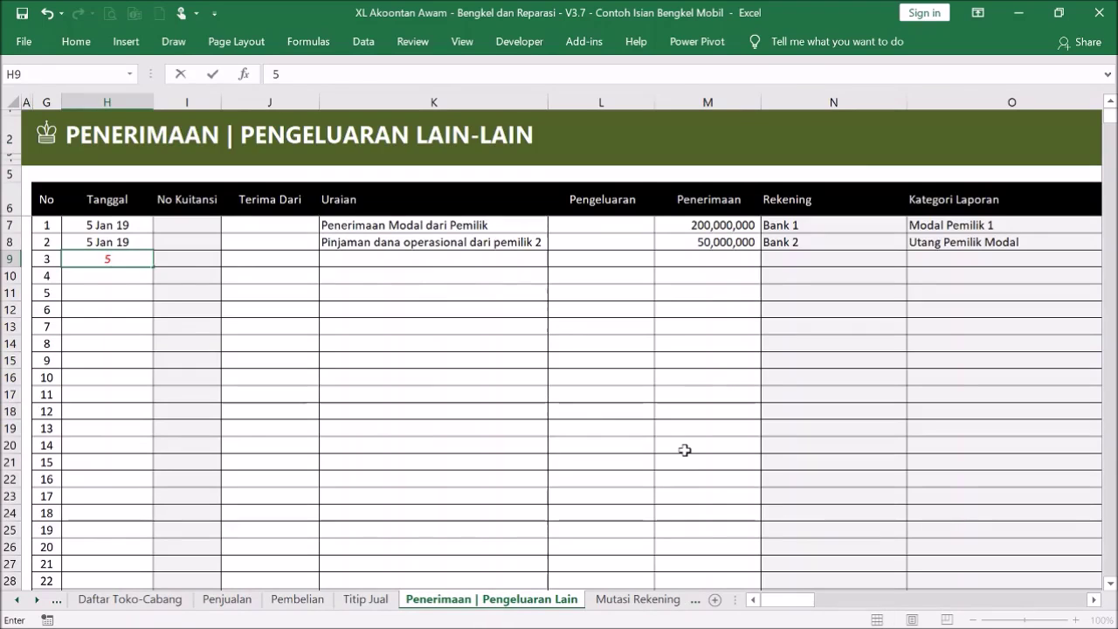
pyautogui.write(' jan 19')
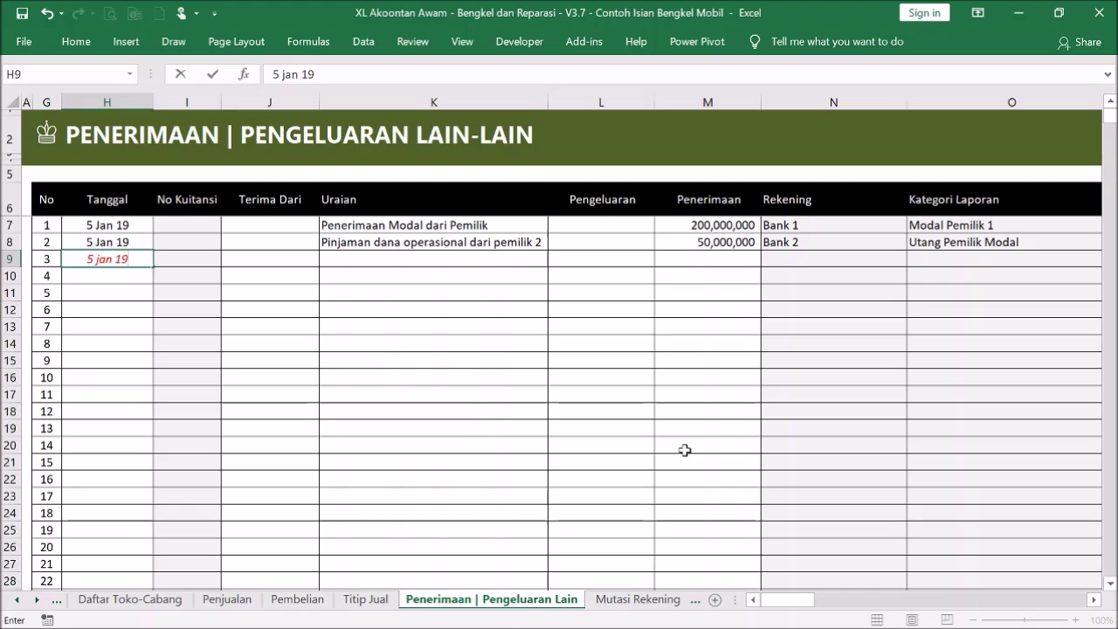
pyautogui.click(399, 359)
# - Enter "Terima pinjaman bank" as the Uraian of entry 3
pyautogui.click(418, 256)
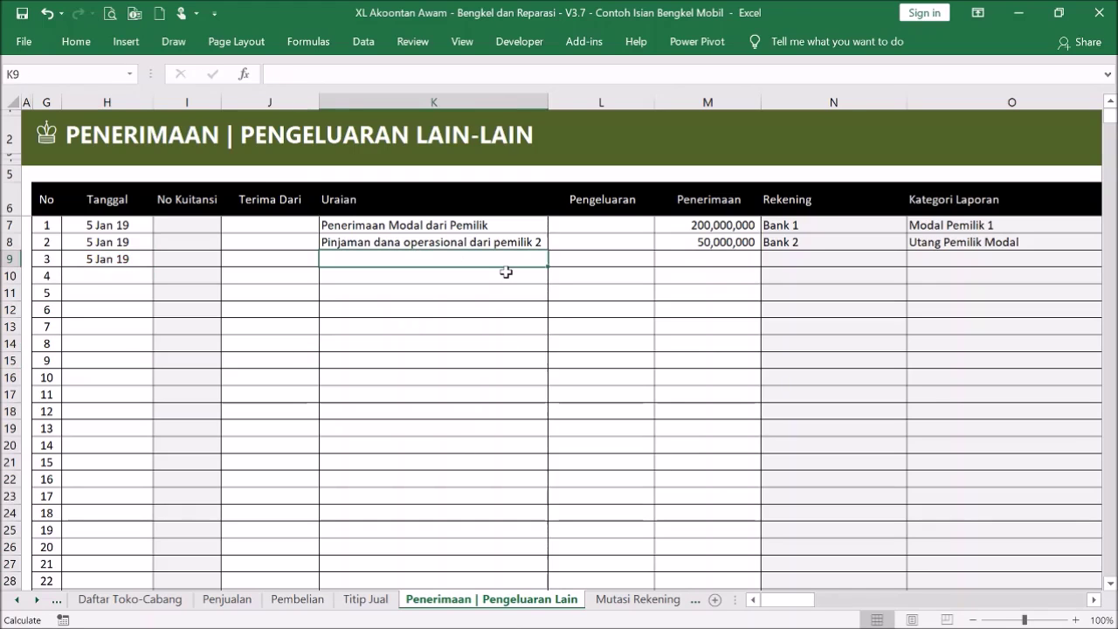
pyautogui.write('pinam')
pyautogui.press('BackSpace')
pyautogui.press('BackSpace')
pyautogui.write('T')
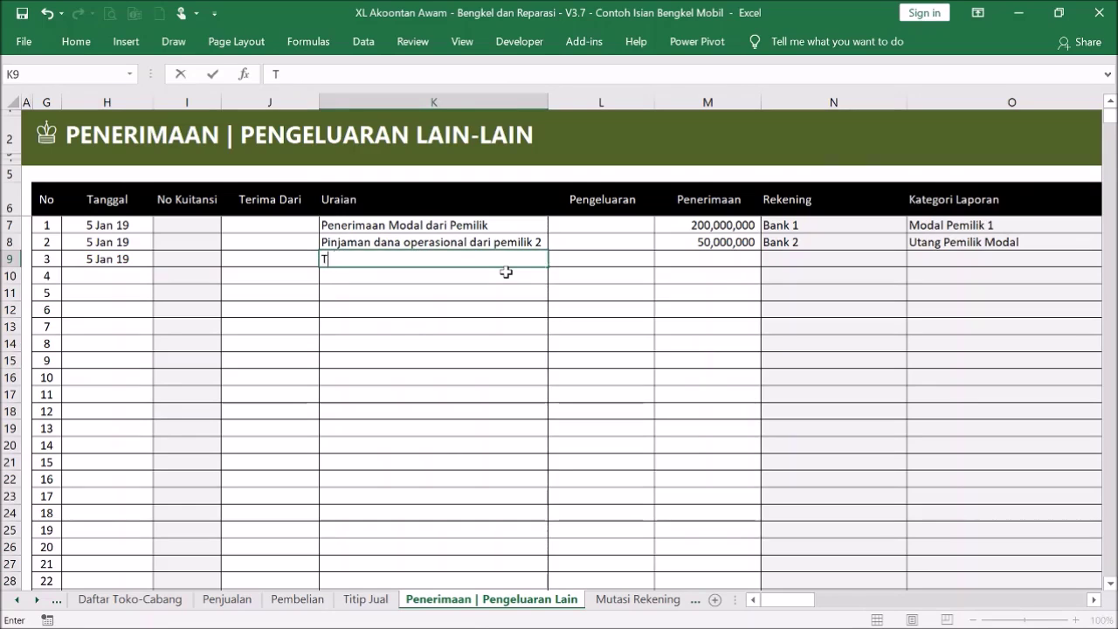
pyautogui.write('erima pinjaman bank')
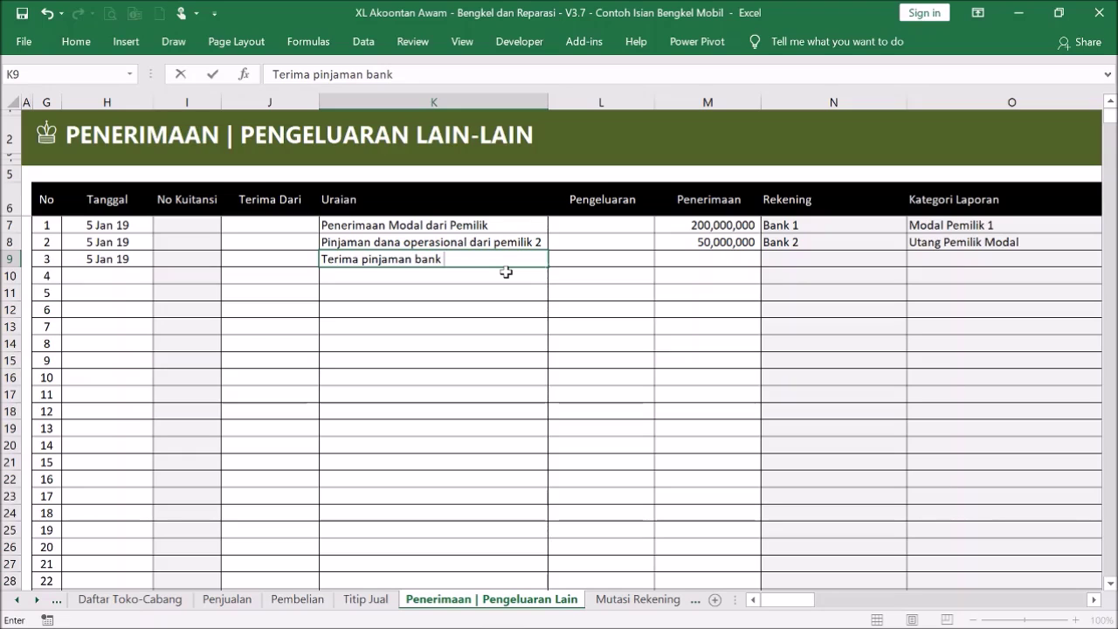
# - Enter a Penerimaan amount of 50000000 for entry 3 and set its Rekening to Bank 3
pyautogui.click(717, 264)
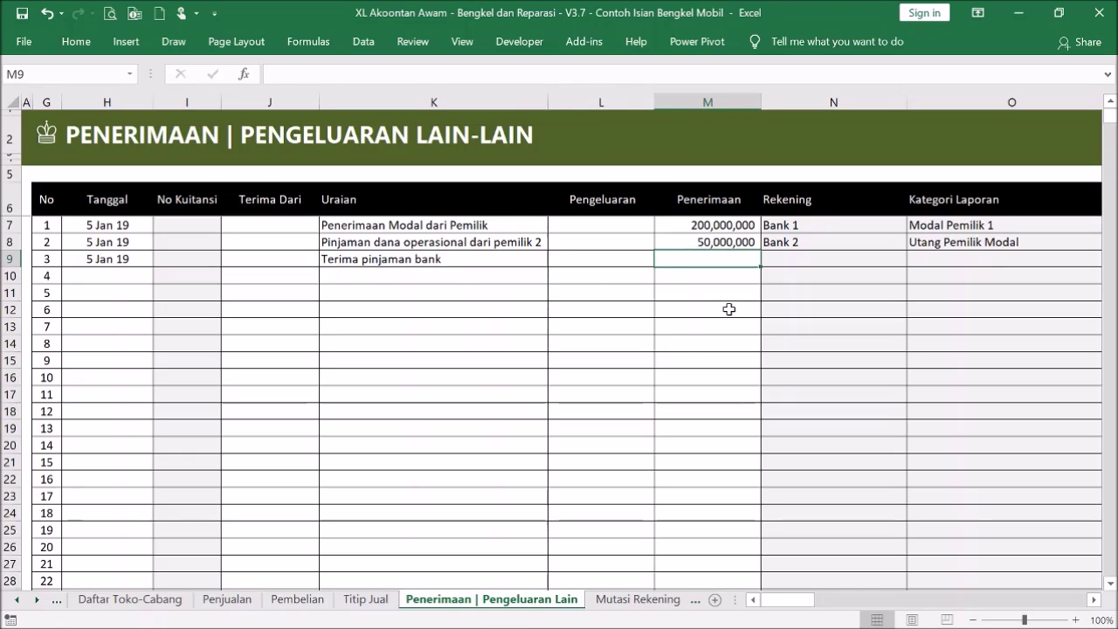
pyautogui.write('50000000')
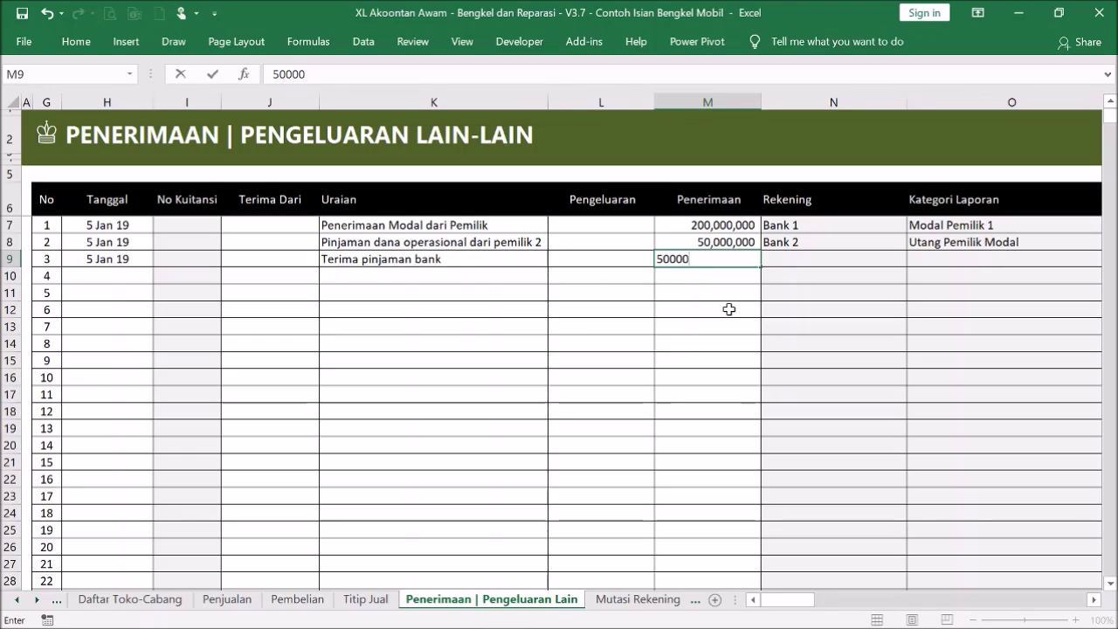
pyautogui.click(729, 310)
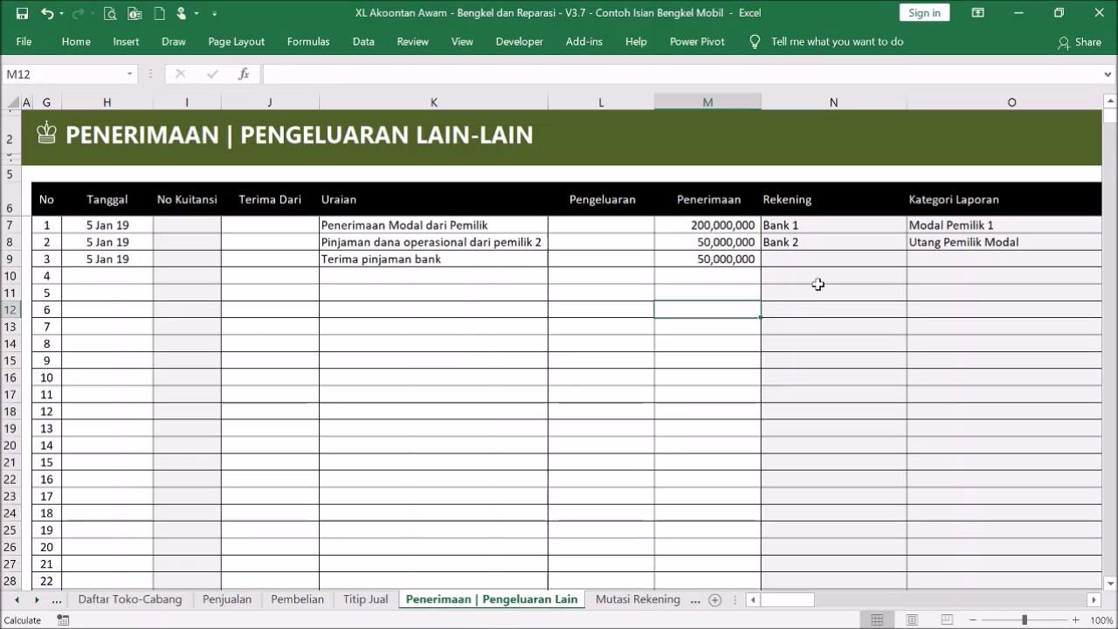
pyautogui.click(824, 259)
pyautogui.click(914, 262)
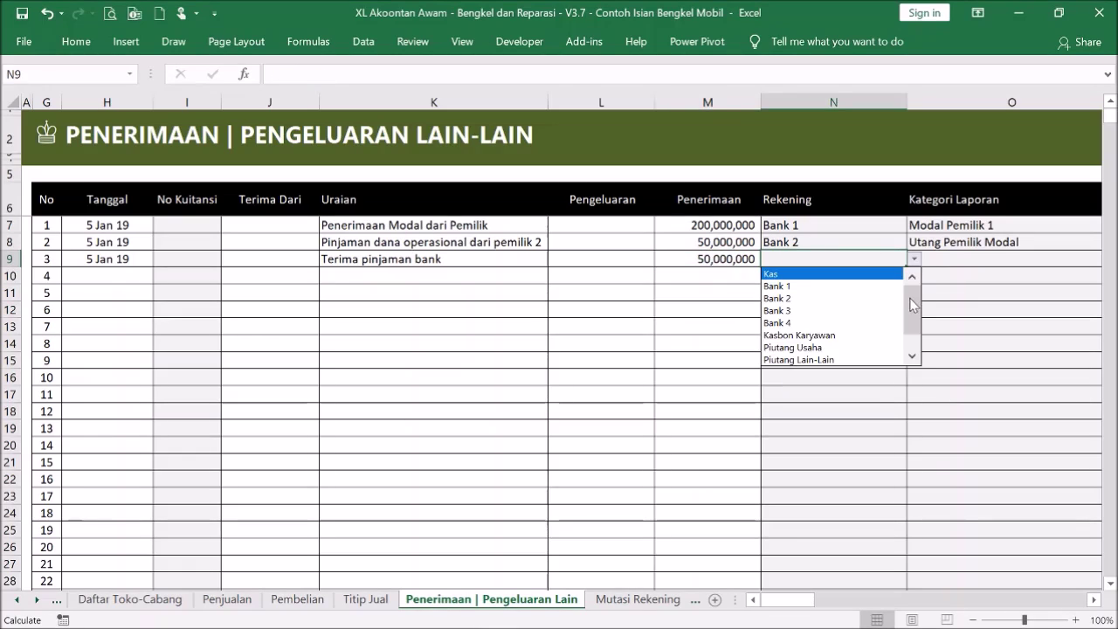
pyautogui.click(863, 311)
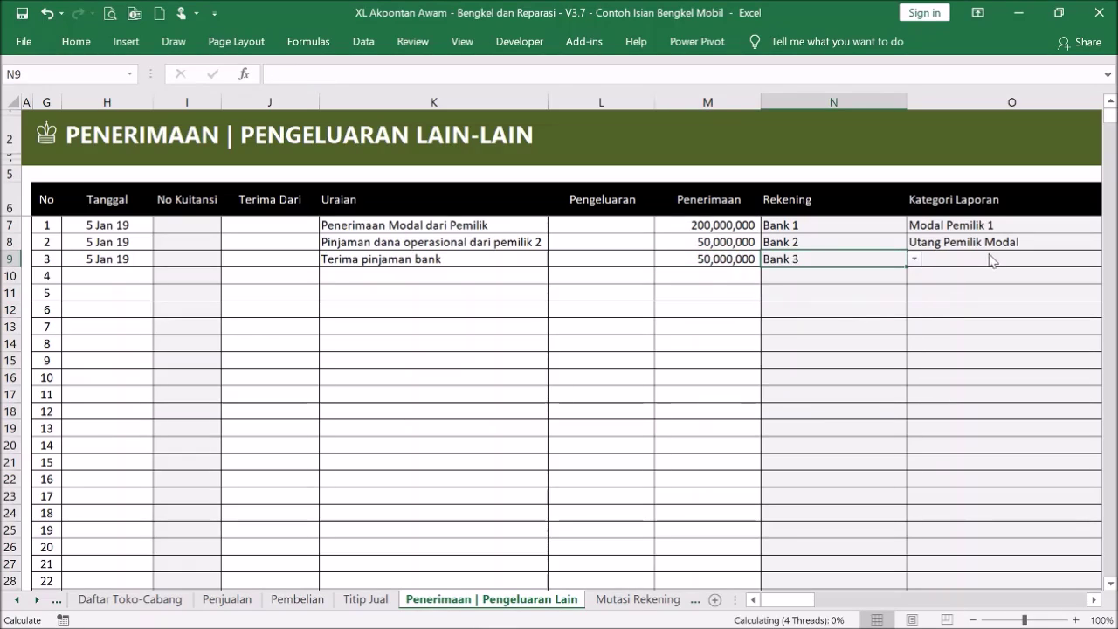
# - Set the Kategori Laporan of entry 3 to Utang Bank 1
pyautogui.click(990, 255)
pyautogui.click(1093, 600)
pyautogui.click(1094, 599)
pyautogui.click(993, 260)
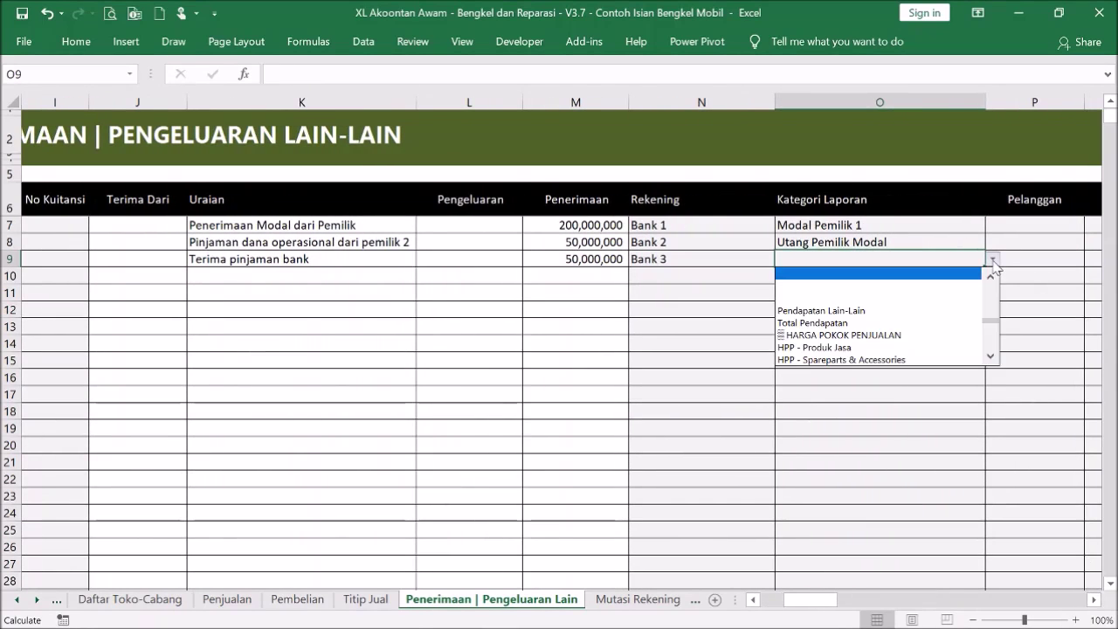
pyautogui.moveTo(995, 317); pyautogui.dragTo(992, 291)
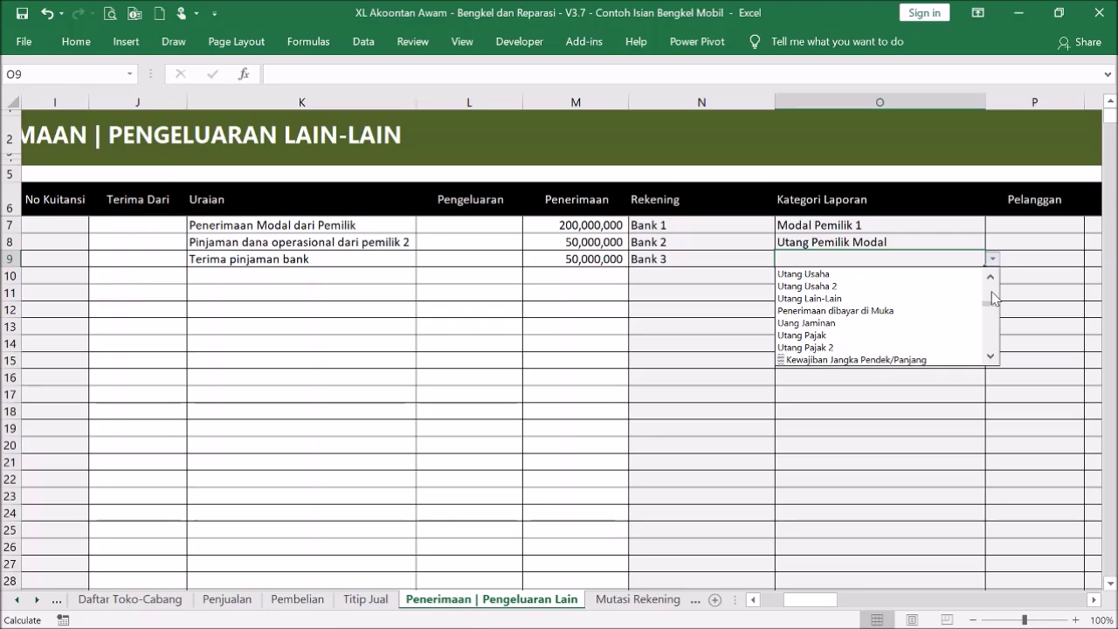
pyautogui.click(995, 346)
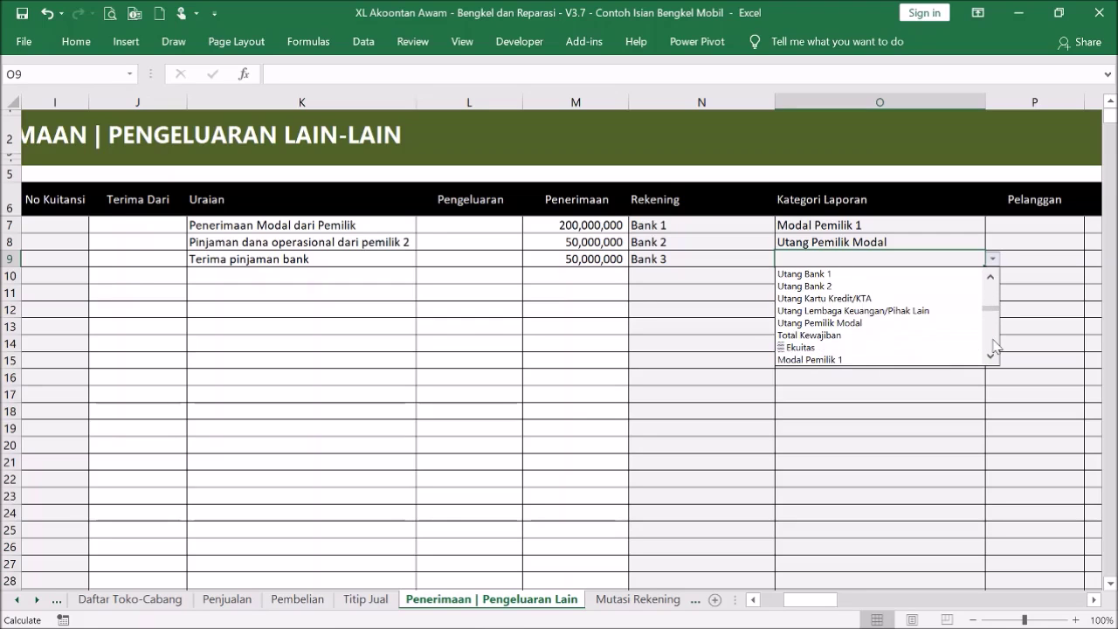
pyautogui.click(933, 278)
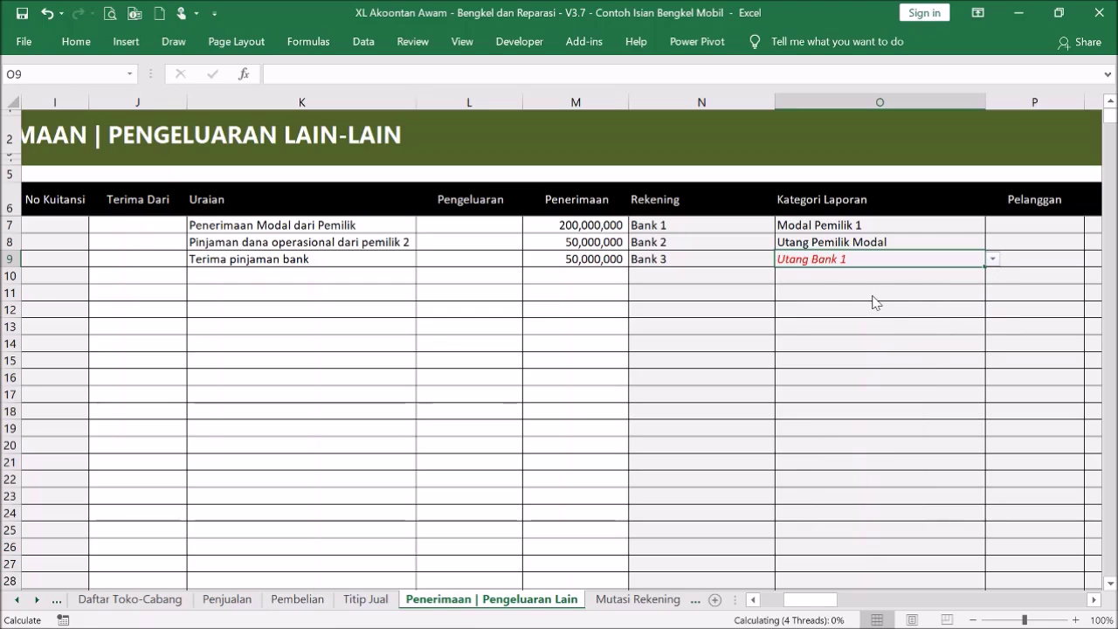
pyautogui.click(878, 294)
# - Enter "Biaya administrasi bank" as the Uraian of entry 4
pyautogui.moveTo(809, 601); pyautogui.dragTo(786, 601)
pyautogui.click(423, 260)
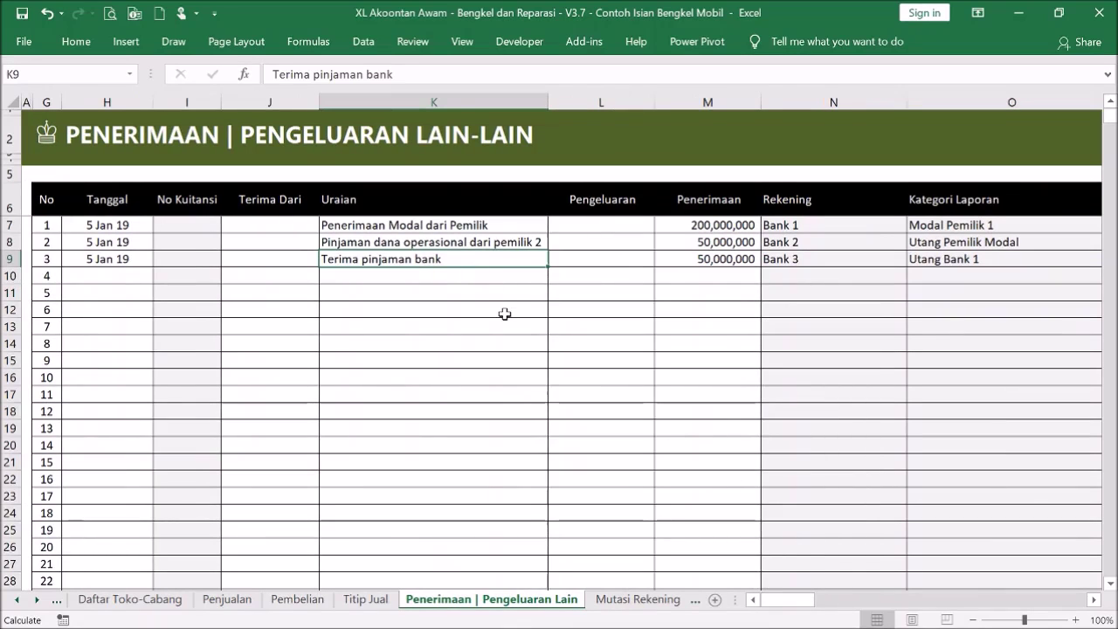
pyautogui.click(495, 275)
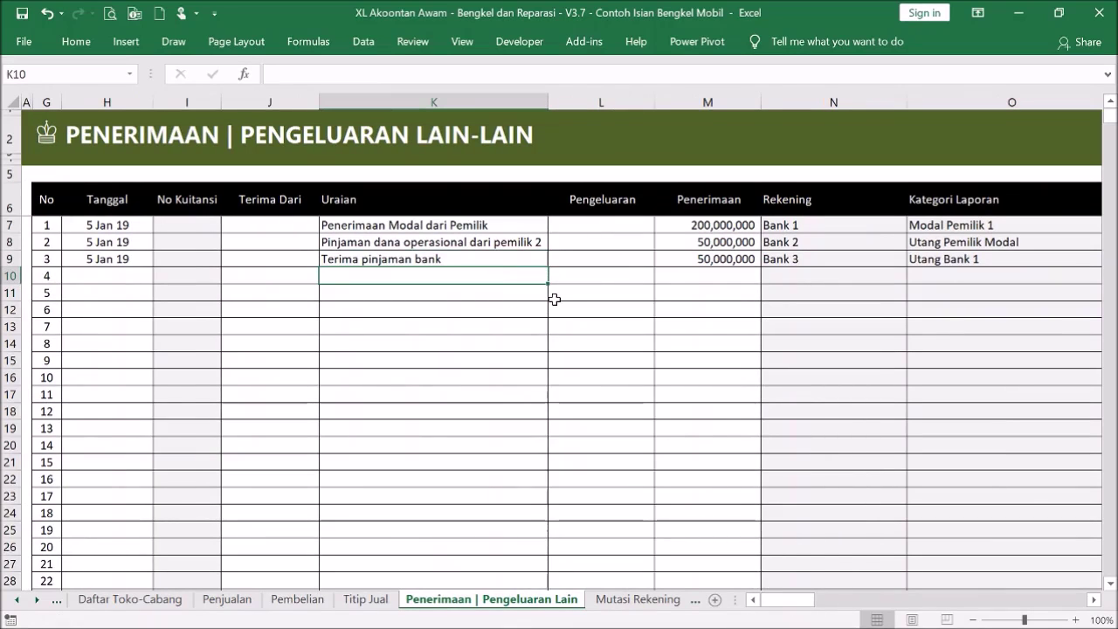
pyautogui.write('b')
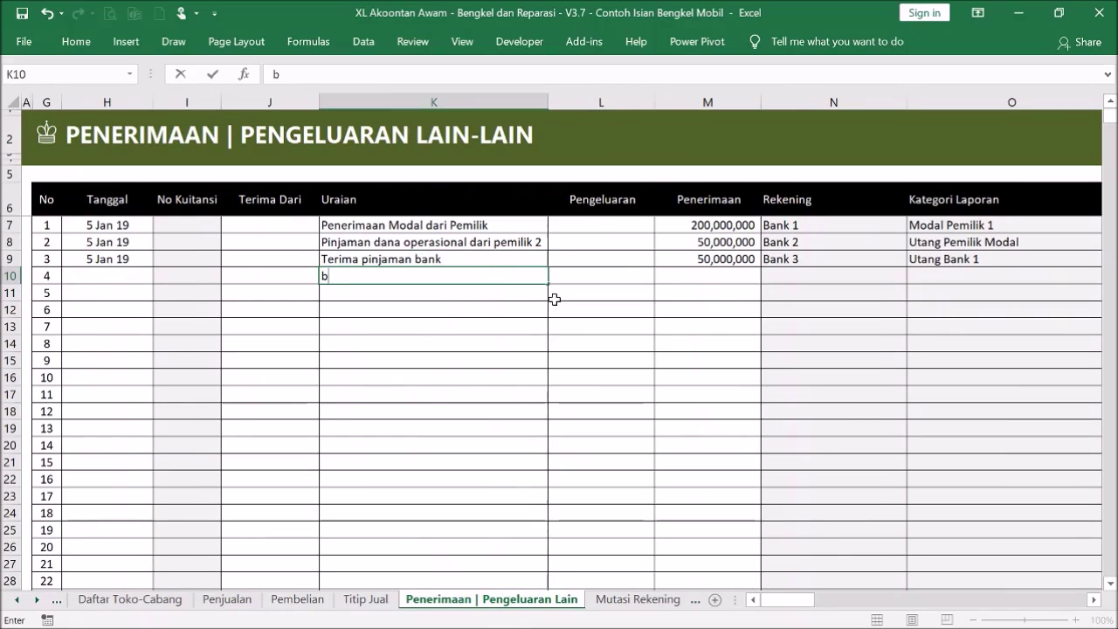
pyautogui.write('Bia')
pyautogui.write('ya a')
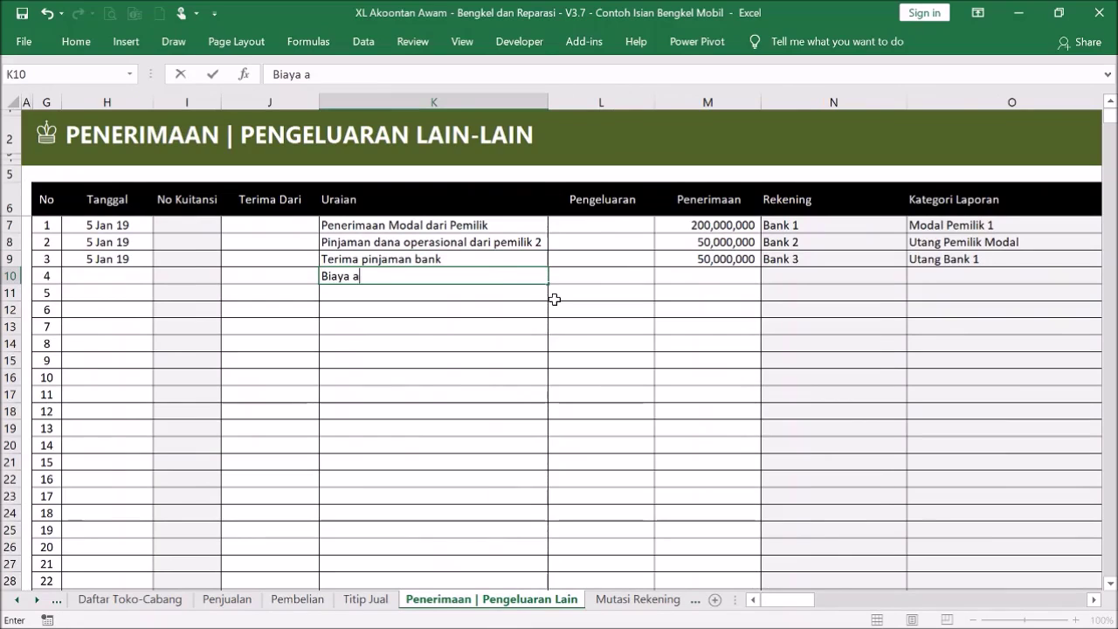
pyautogui.write('dministrasi bank')
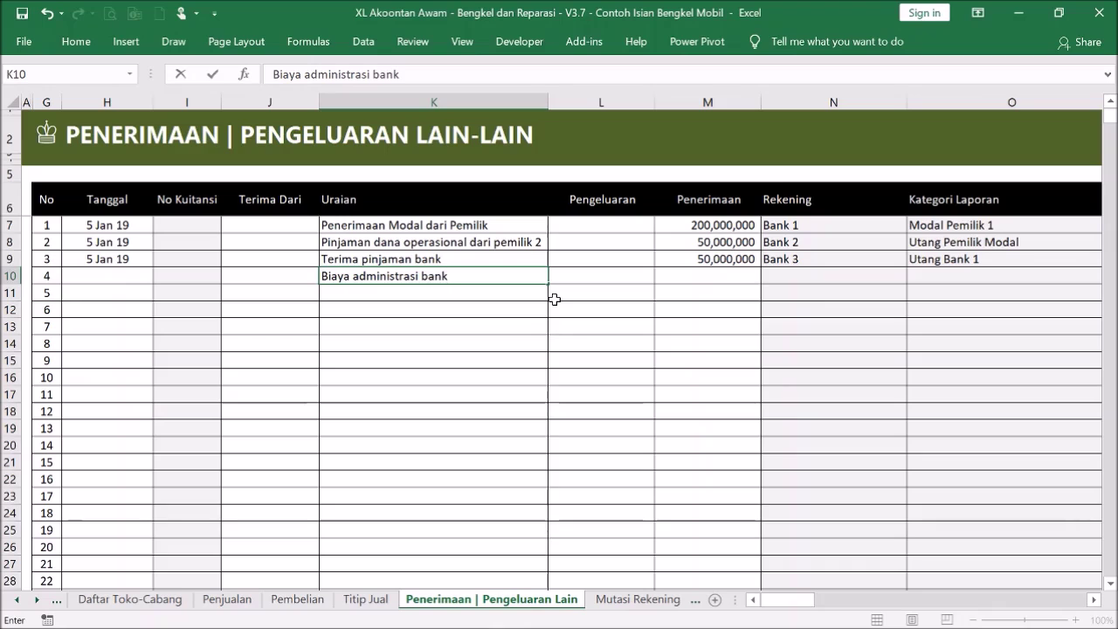
pyautogui.click(604, 309)
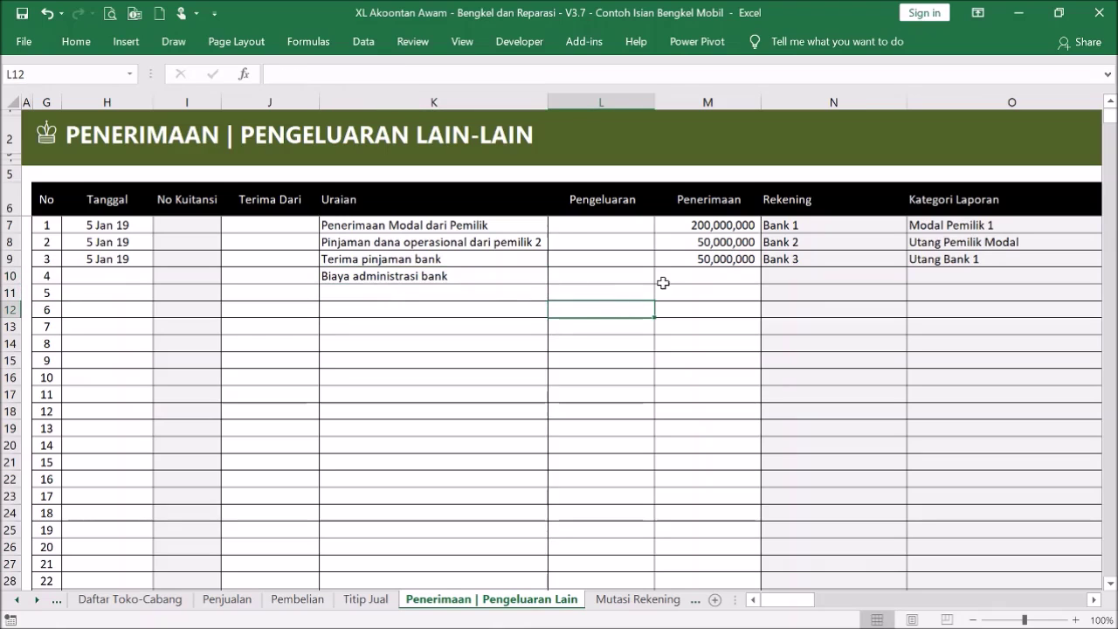
# - Enter a Pengeluaran amount of 500000 for entry 4 and copy the Rekening Bank 3 from entry 3 to it
pyautogui.click(647, 282)
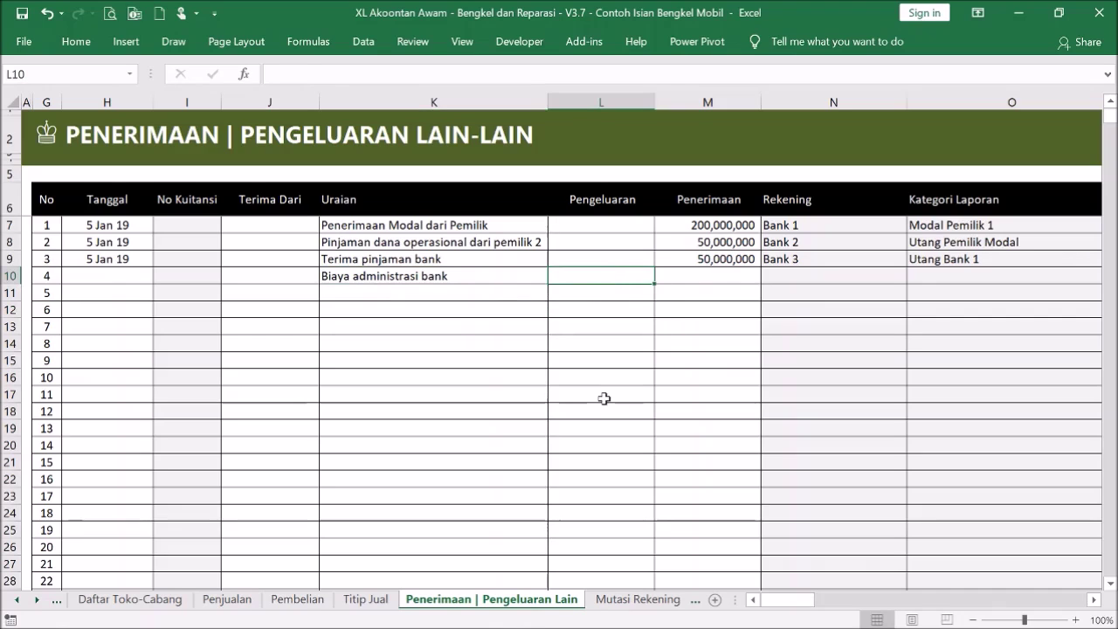
pyautogui.write('500000')
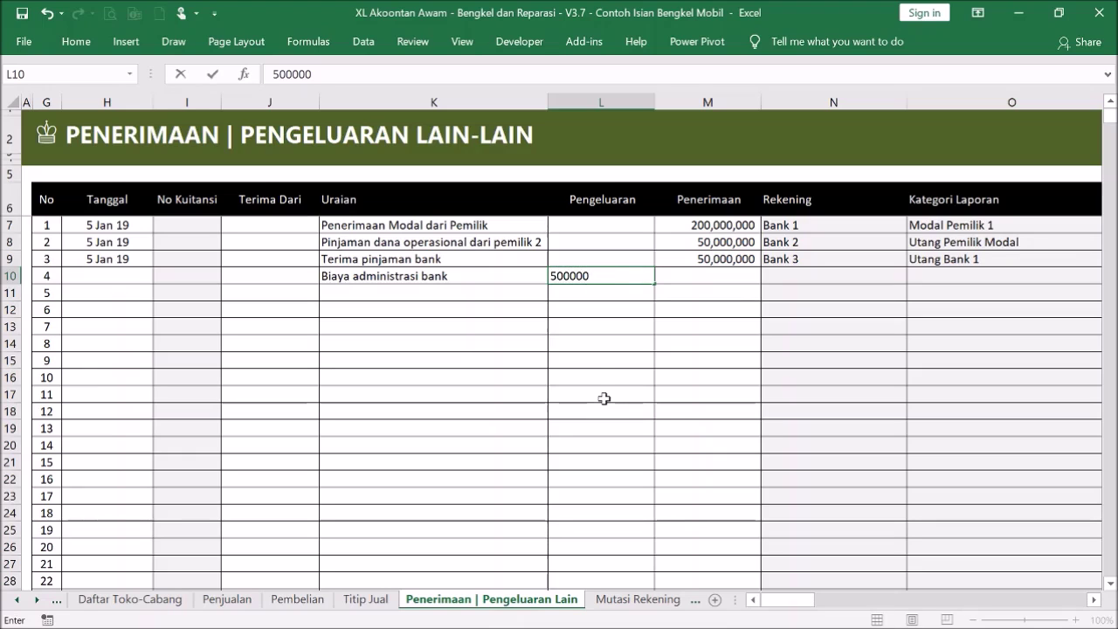
pyautogui.press('Return')
pyautogui.click(880, 263)
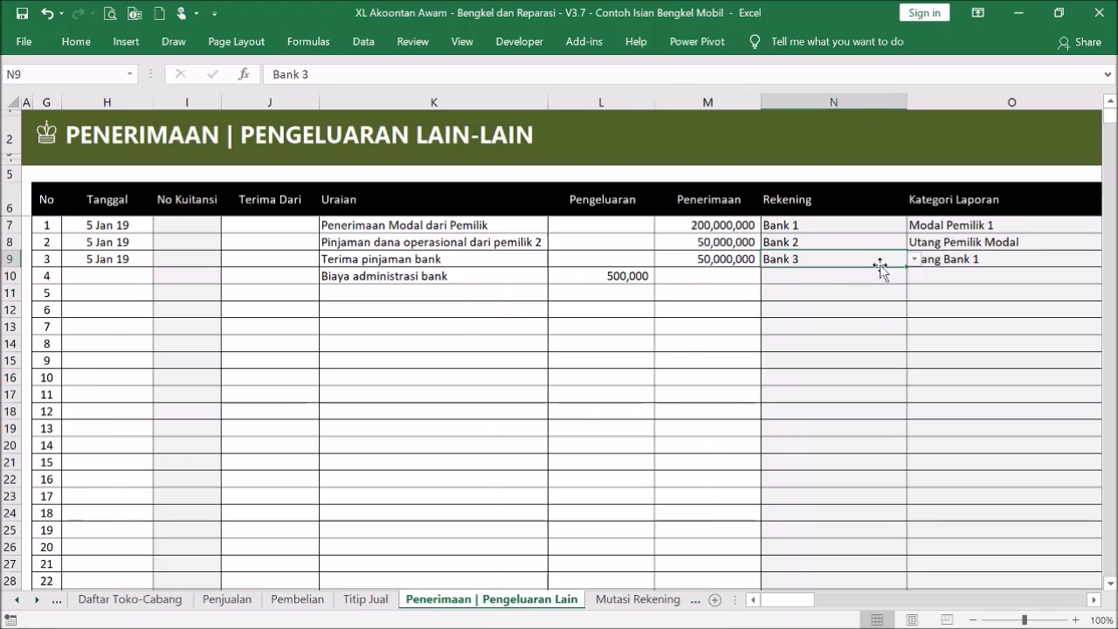
pyautogui.hotkey('ctrl', 'c')
pyautogui.click(879, 273)
pyautogui.hotkey('ctrl', 'v')
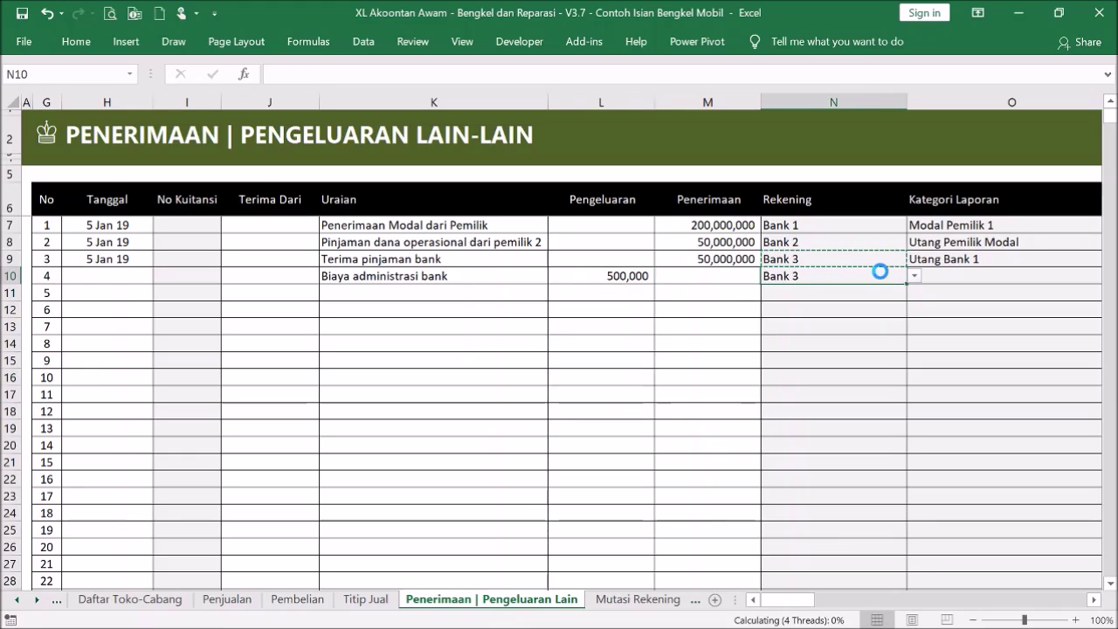
# - Set the Kategori Laporan of entry 4 to Beban Admin Bank
pyautogui.click(979, 276)
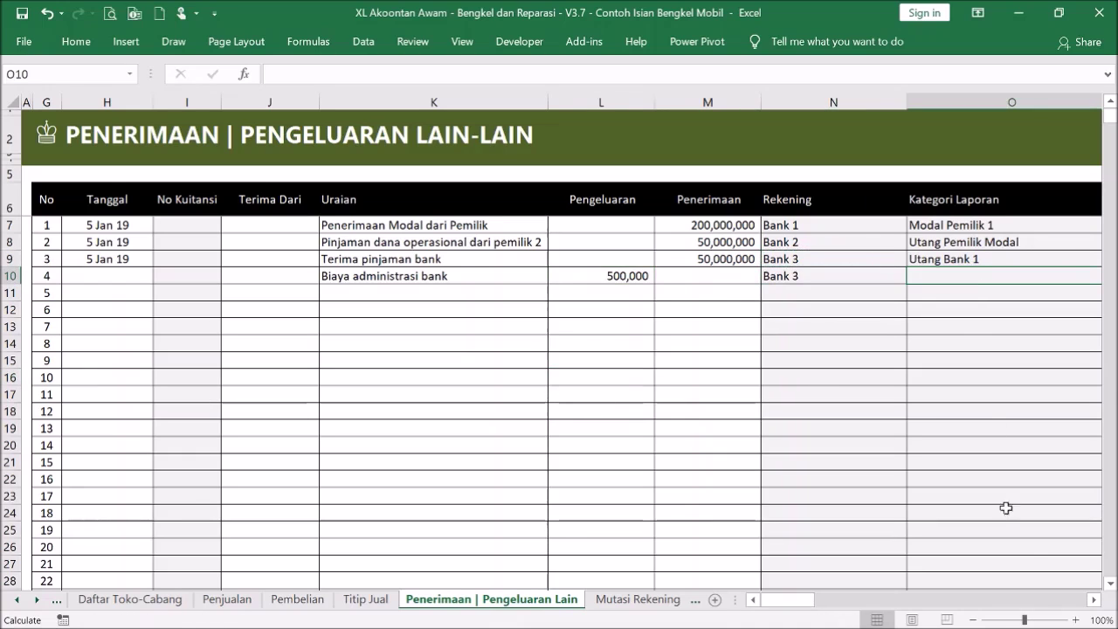
pyautogui.click(1092, 600)
pyautogui.click(1092, 600)
pyautogui.click(992, 277)
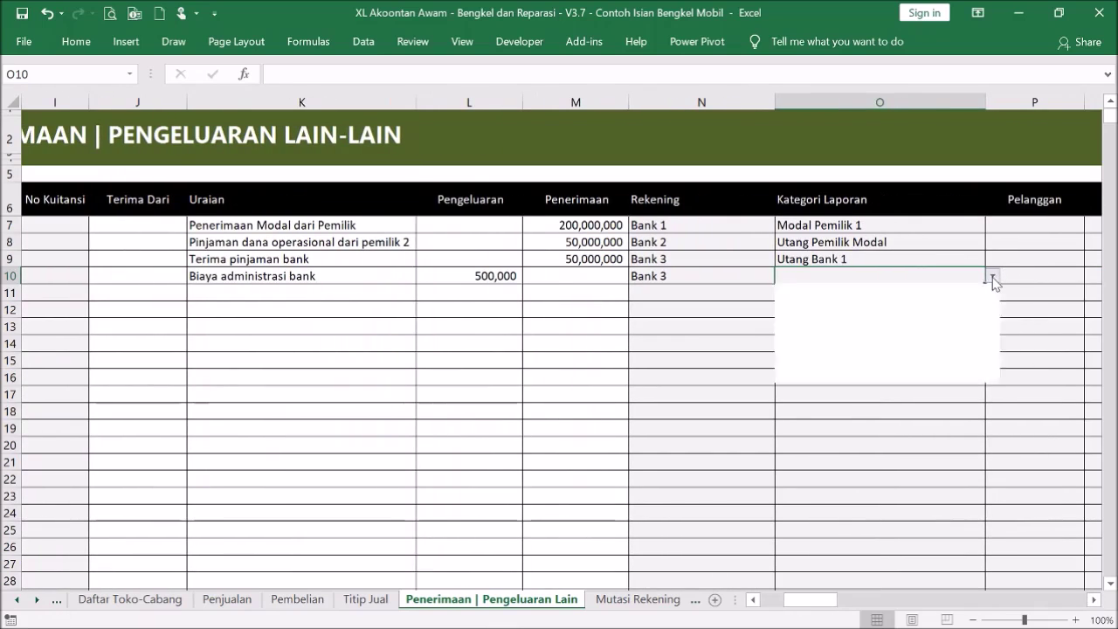
pyautogui.click(993, 311)
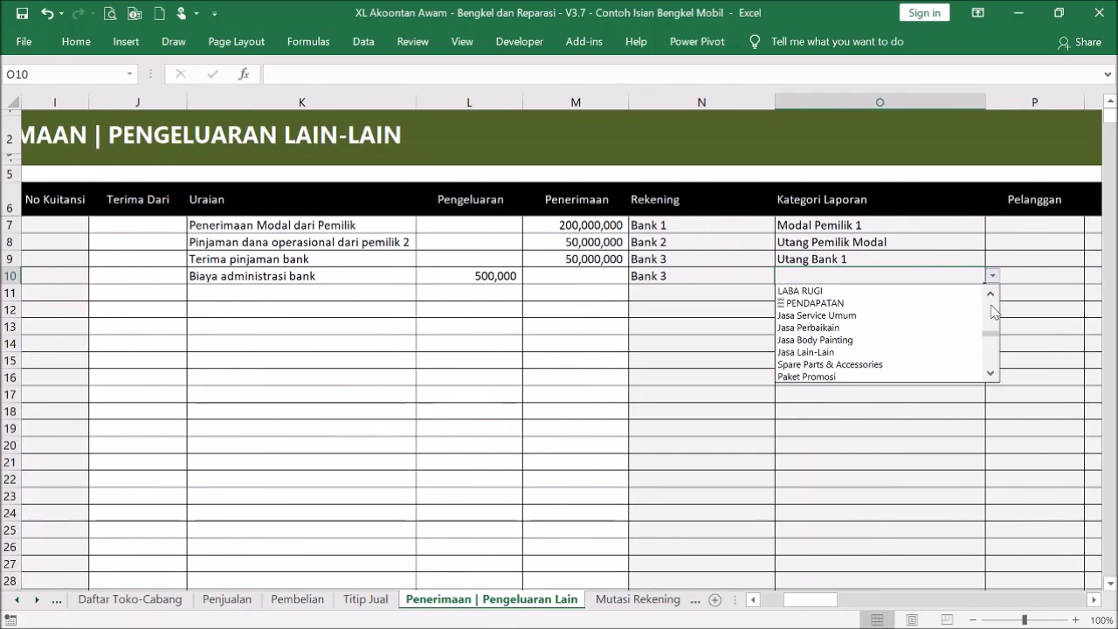
pyautogui.click(994, 367)
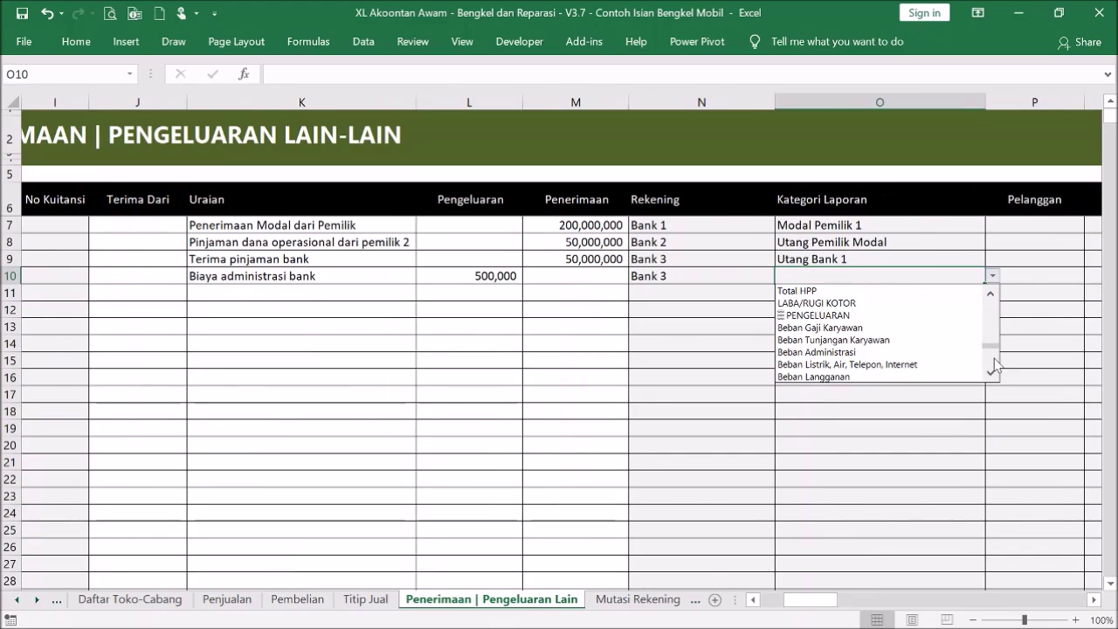
pyautogui.click(994, 365)
pyautogui.click(995, 365)
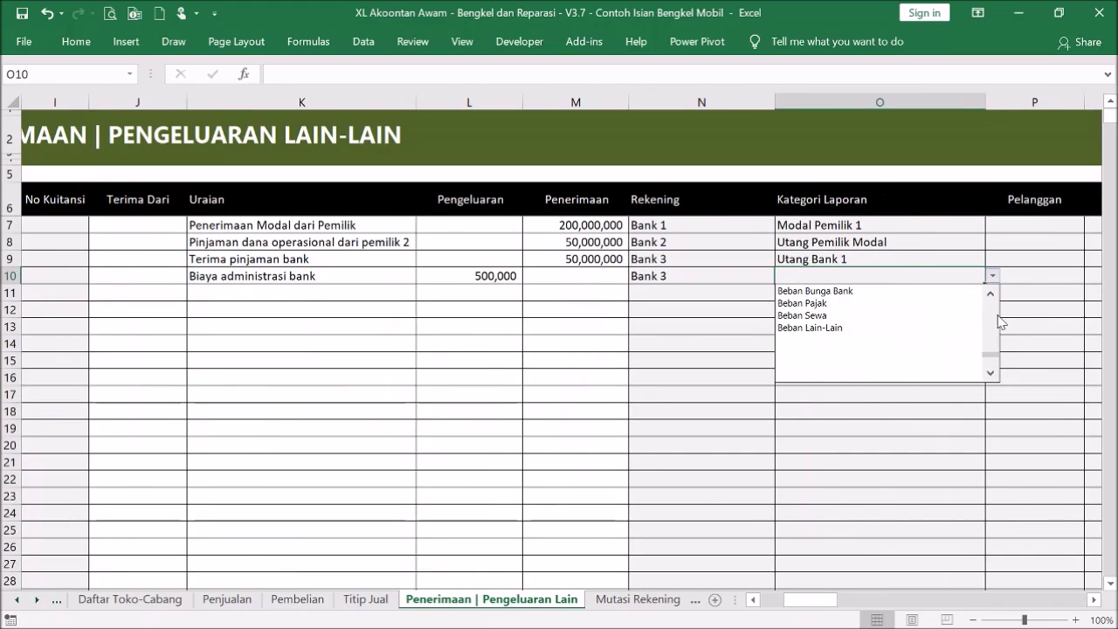
pyautogui.click(996, 319)
pyautogui.click(929, 364)
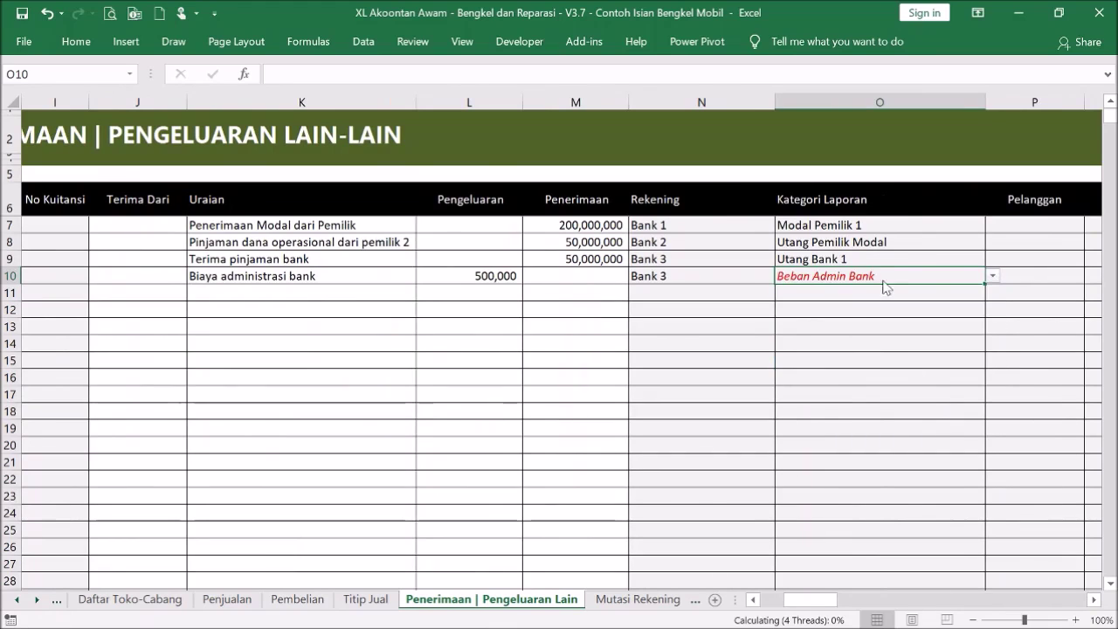
pyautogui.click(854, 372)
# - Copy the Tanggal 5 Jan 19 from entry 3 to entry 4
pyautogui.moveTo(813, 601); pyautogui.dragTo(786, 601)
pyautogui.click(114, 276)
pyautogui.click(129, 258)
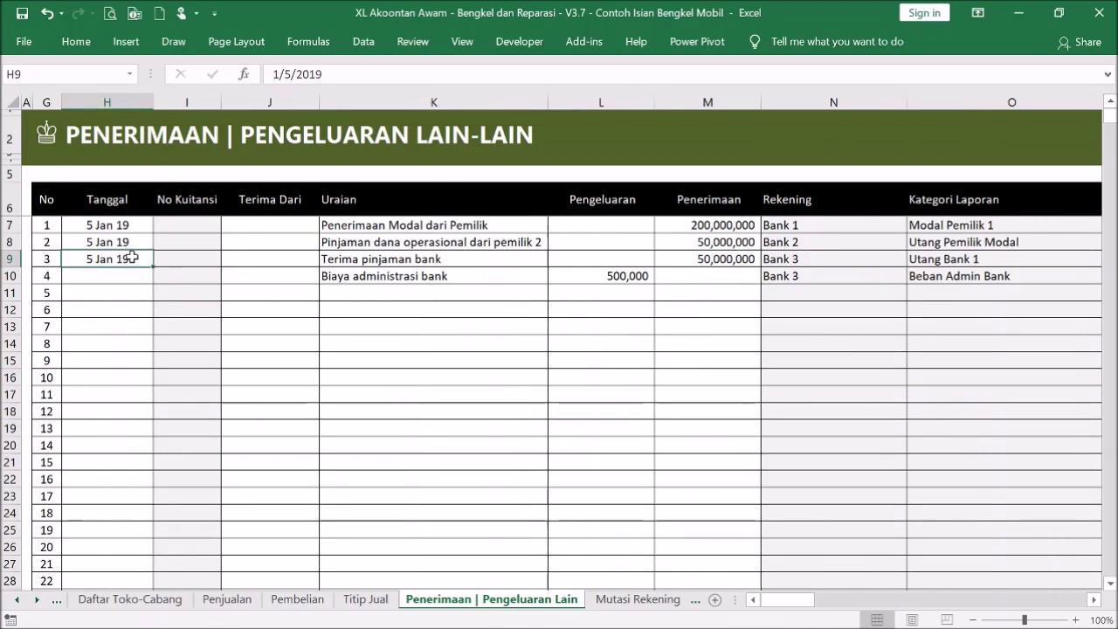
pyautogui.hotkey('ctrl', 'c')
pyautogui.click(128, 276)
pyautogui.hotkey('ctrl', 'v')
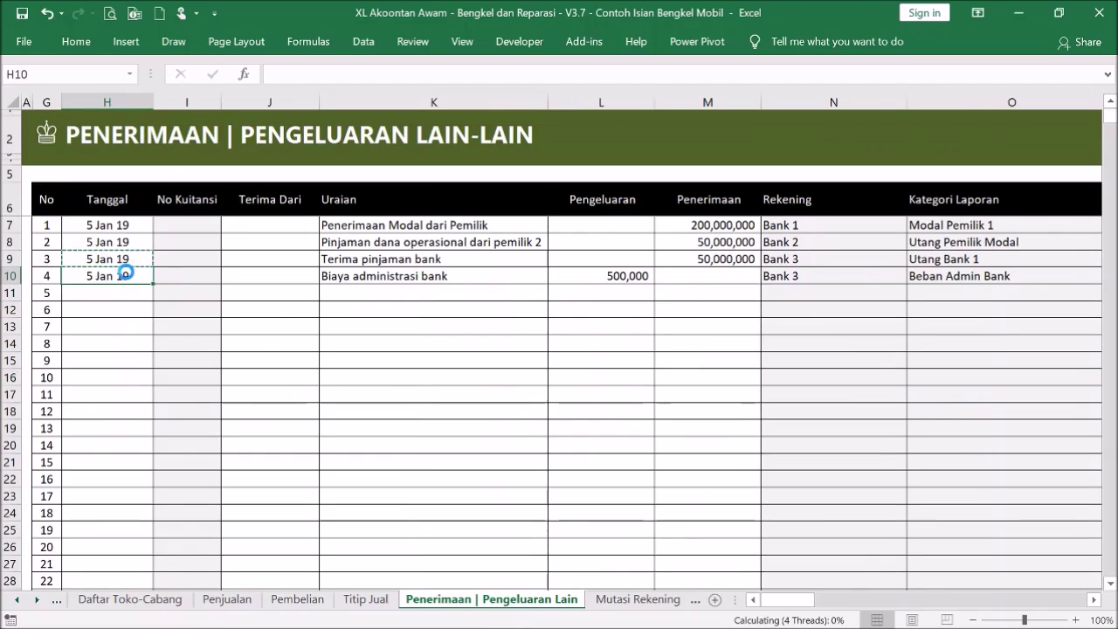
# - Enter "Bayar gaji karyawan" as the Uraian of entry 5 and set its Tanggal to 20 Jan 19
pyautogui.click(362, 341)
pyautogui.click(454, 295)
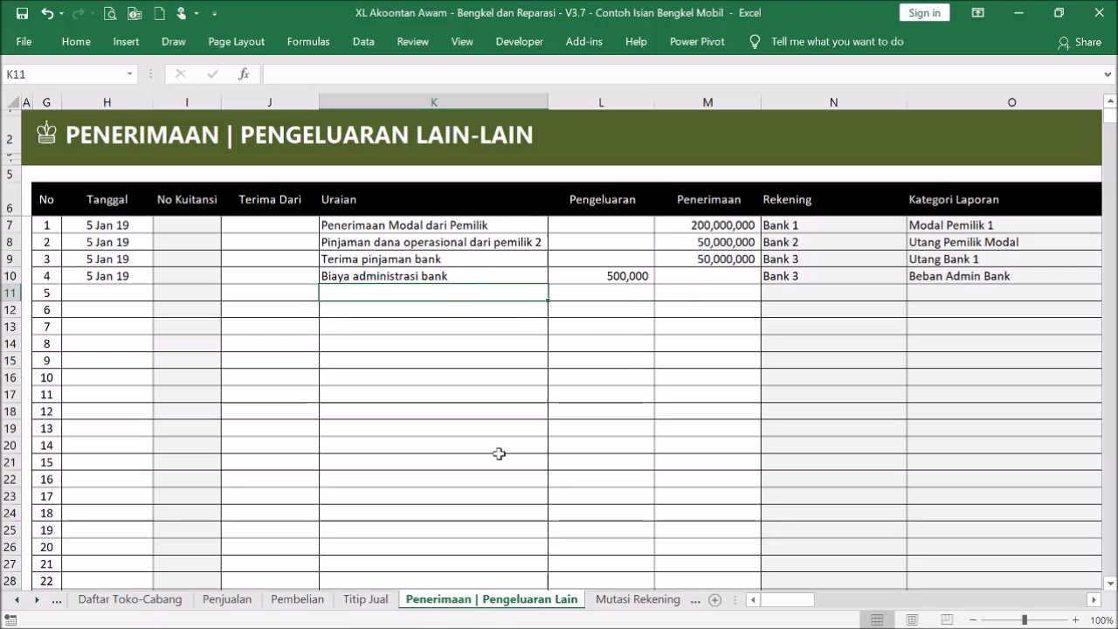
pyautogui.write('Bayar gaji karyawan')
pyautogui.press('Return')
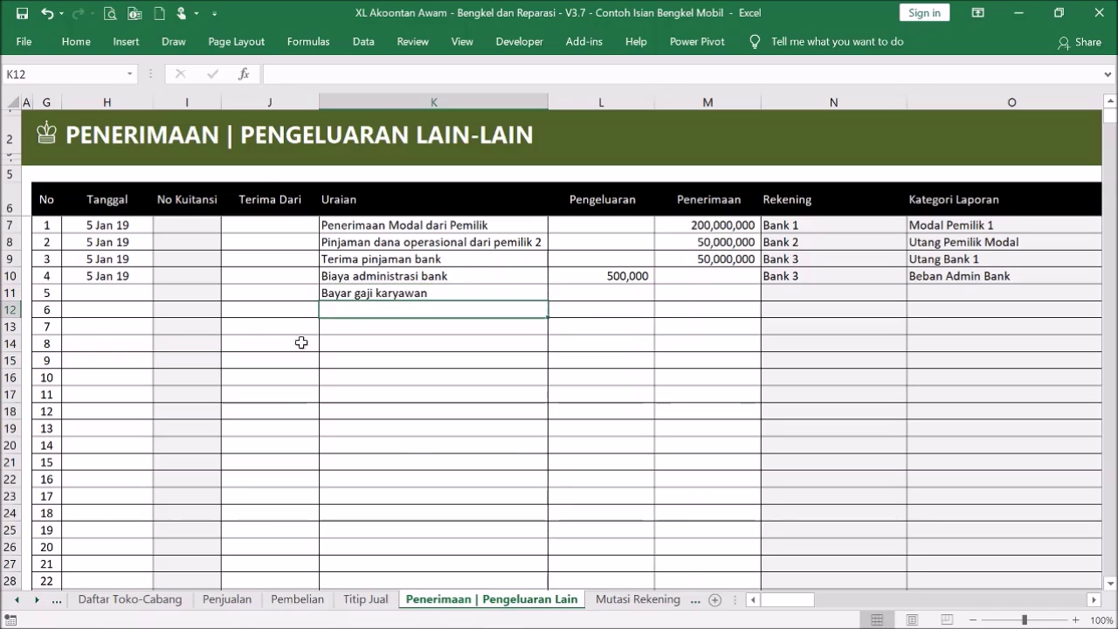
pyautogui.click(108, 292)
pyautogui.write('20 jan 19')
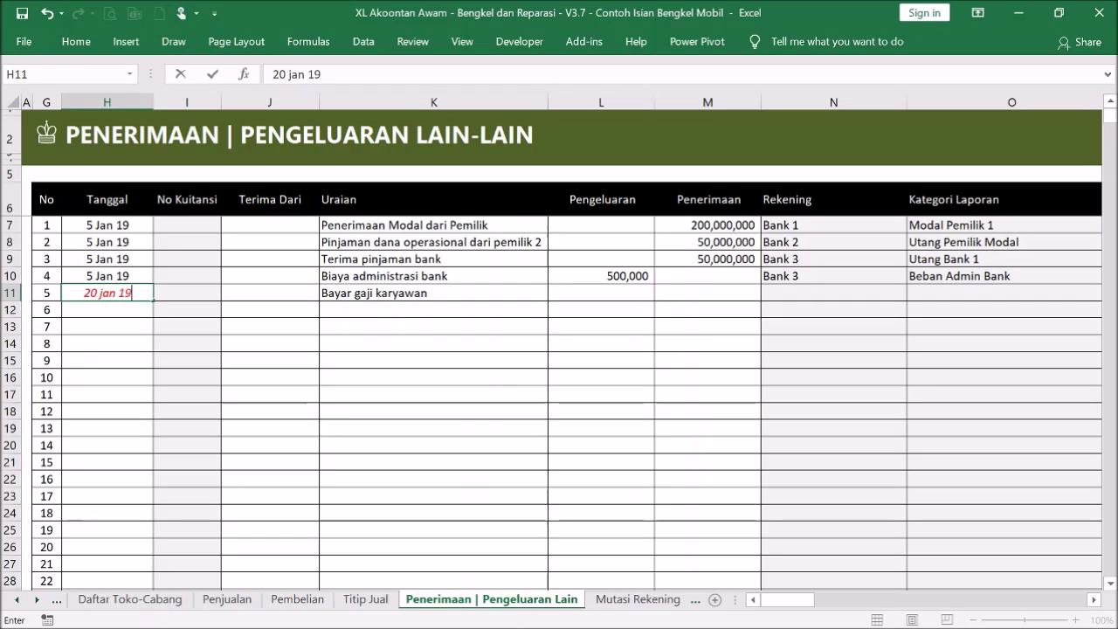
pyautogui.press('Tab')
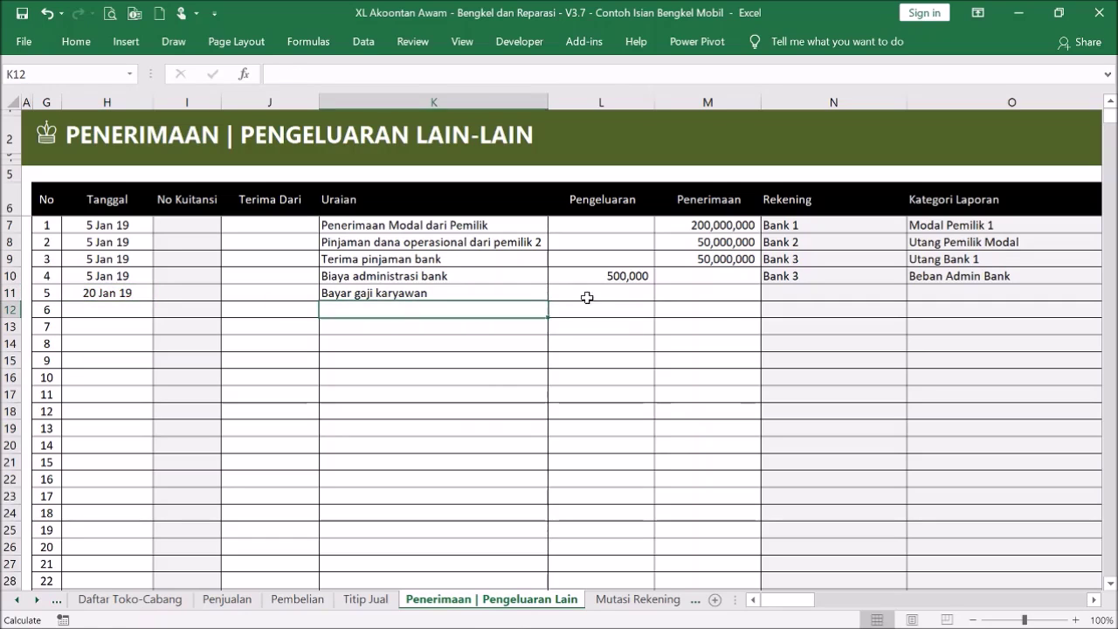
# - Enter a Pengeluaran amount of 2000000 for entry 5 and set its Rekening to Kas
pyautogui.click(586, 297)
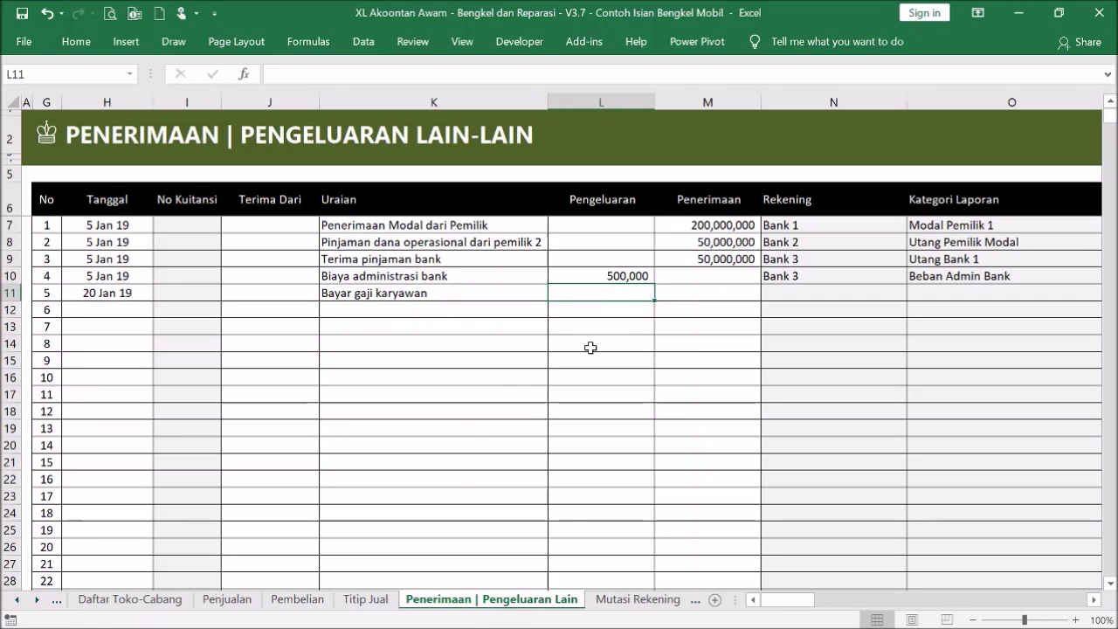
pyautogui.write('2,')
pyautogui.write('000,000')
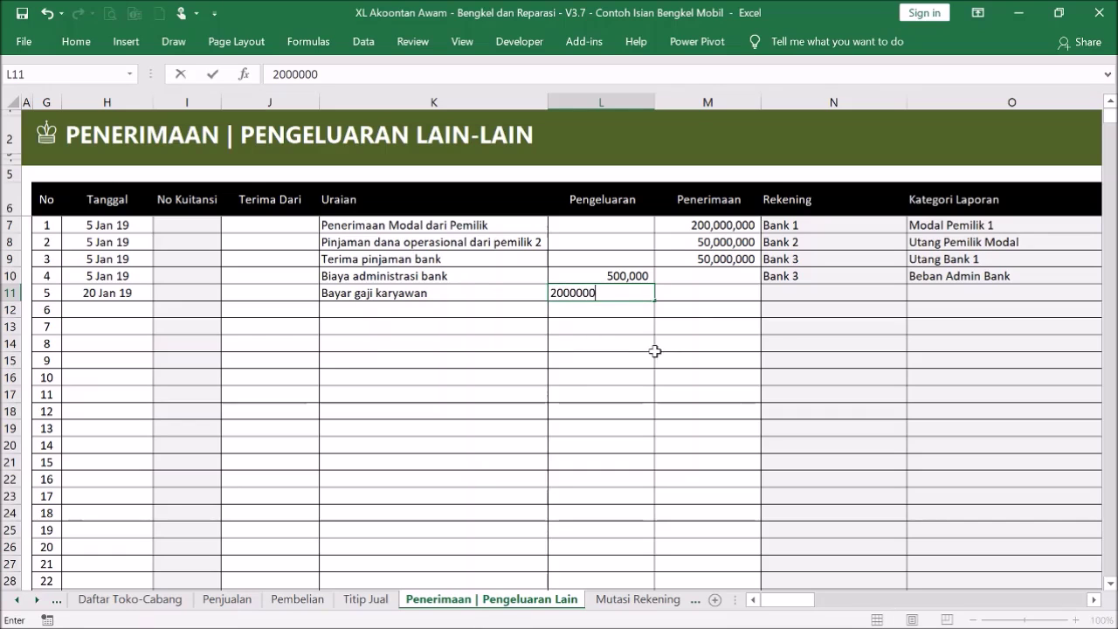
pyautogui.click(670, 346)
pyautogui.click(842, 290)
pyautogui.click(858, 278)
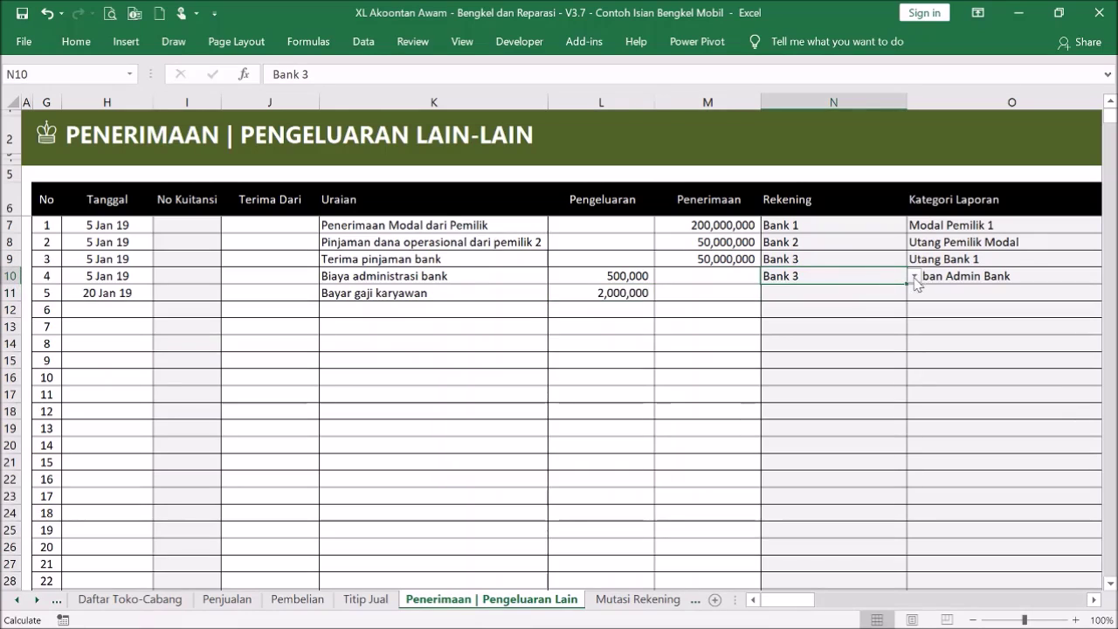
pyautogui.click(900, 290)
pyautogui.click(914, 294)
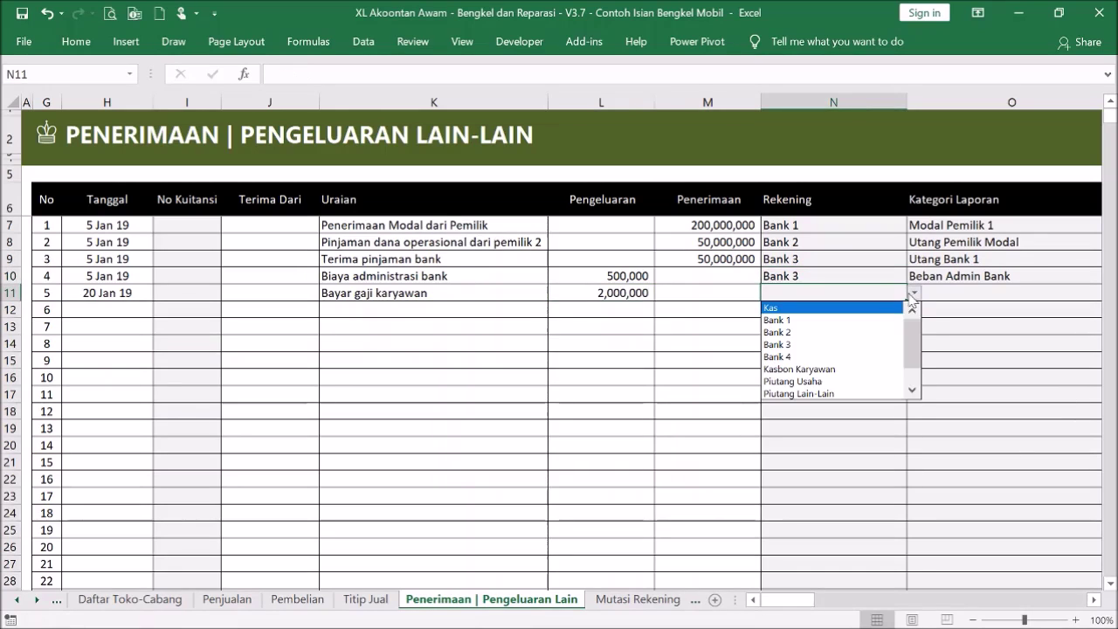
pyautogui.click(885, 307)
# - Set the Kategori Laporan of entry 5 to Beban Gaji Karyawan
pyautogui.click(1002, 295)
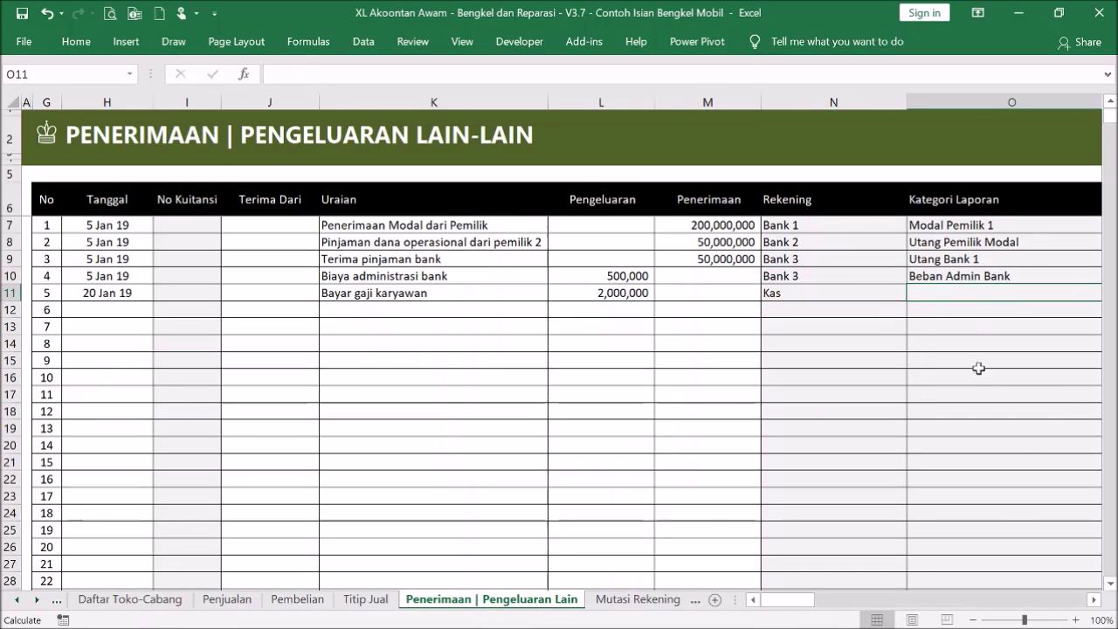
pyautogui.click(1093, 599)
pyautogui.click(1093, 599)
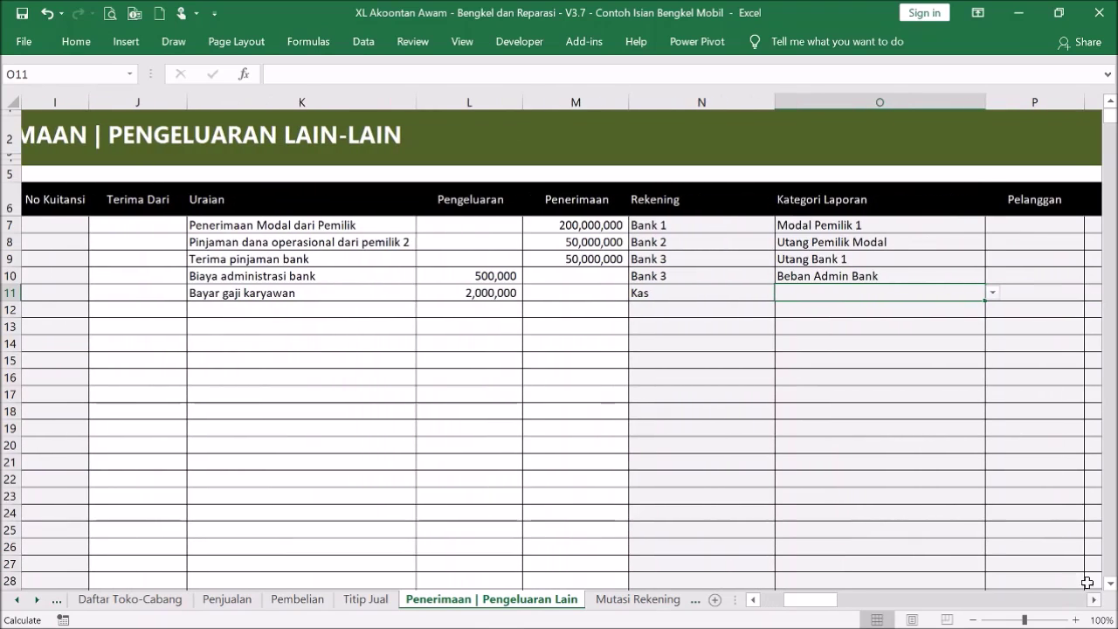
pyautogui.click(992, 294)
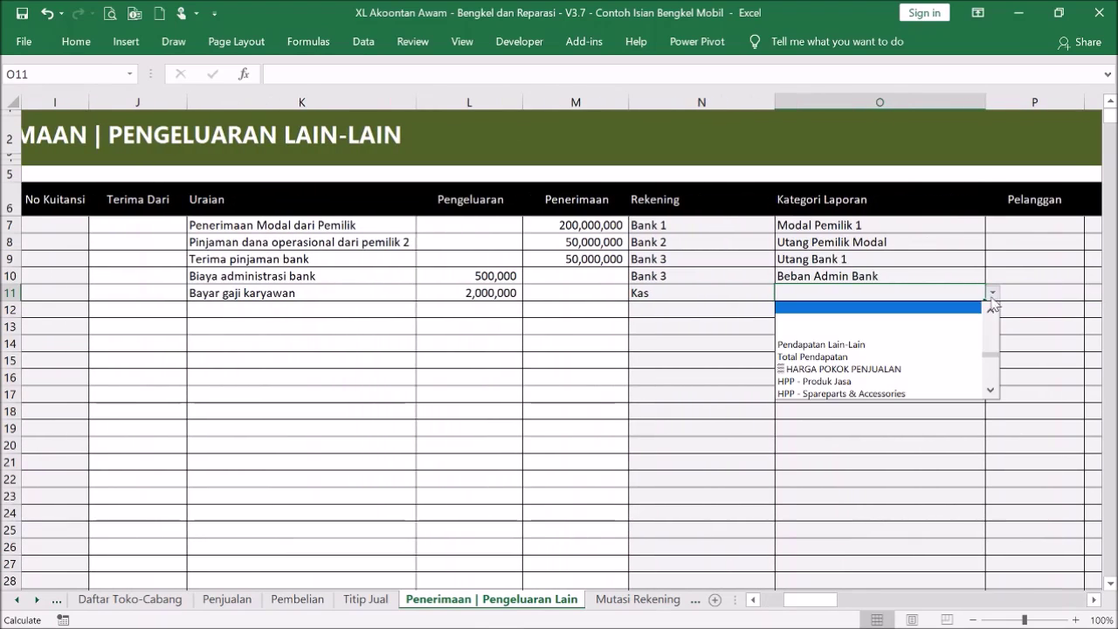
pyautogui.click(991, 365)
pyautogui.click(991, 365)
pyautogui.click(952, 344)
pyautogui.click(911, 377)
pyautogui.moveTo(821, 599); pyautogui.dragTo(788, 599)
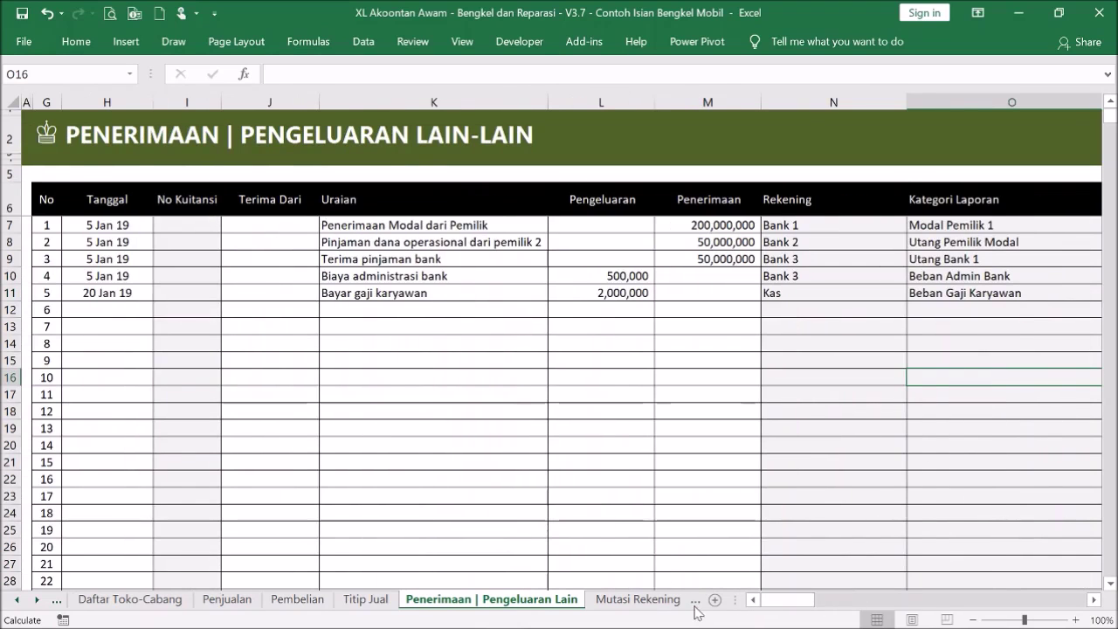
# - Enter "Bayar bpjs karyawan" as the Uraian of entry 6
pyautogui.click(337, 309)
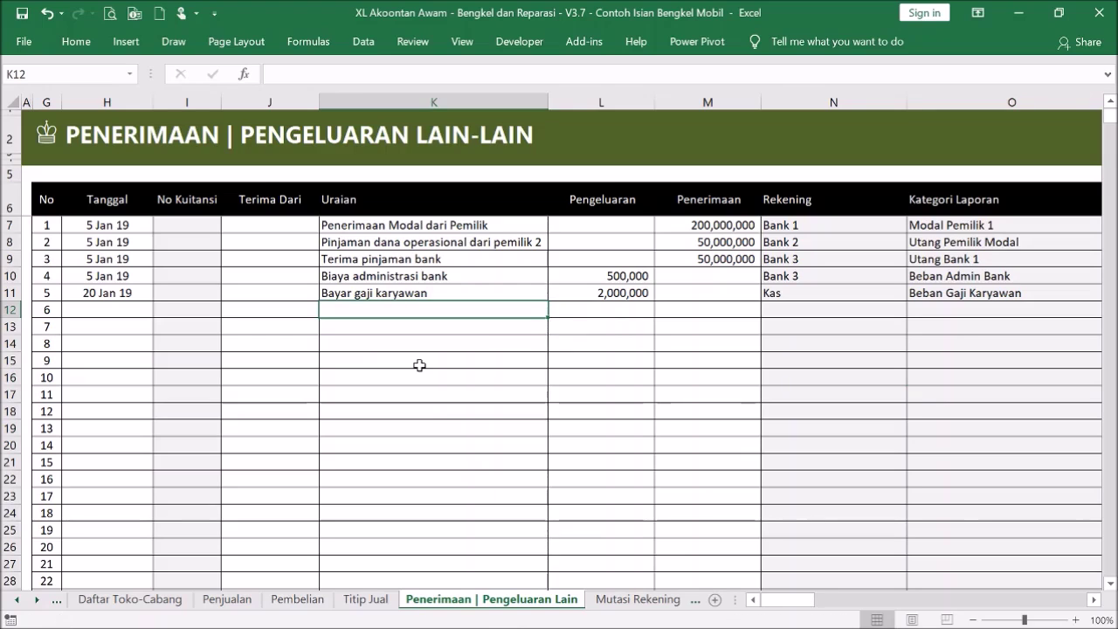
pyautogui.write('B')
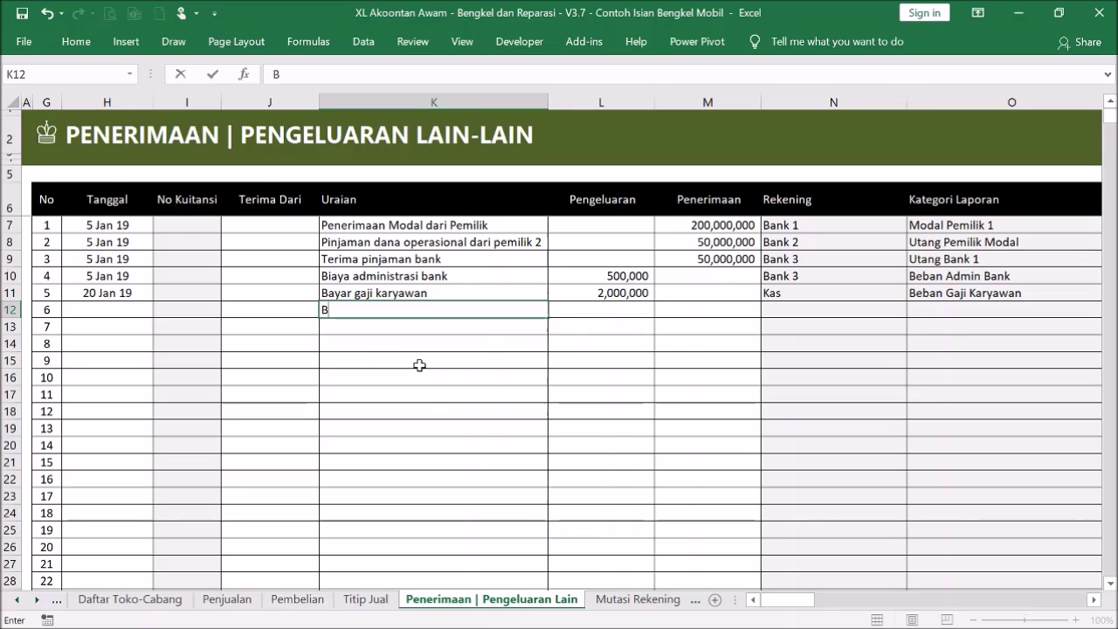
pyautogui.write('ayar bps ')
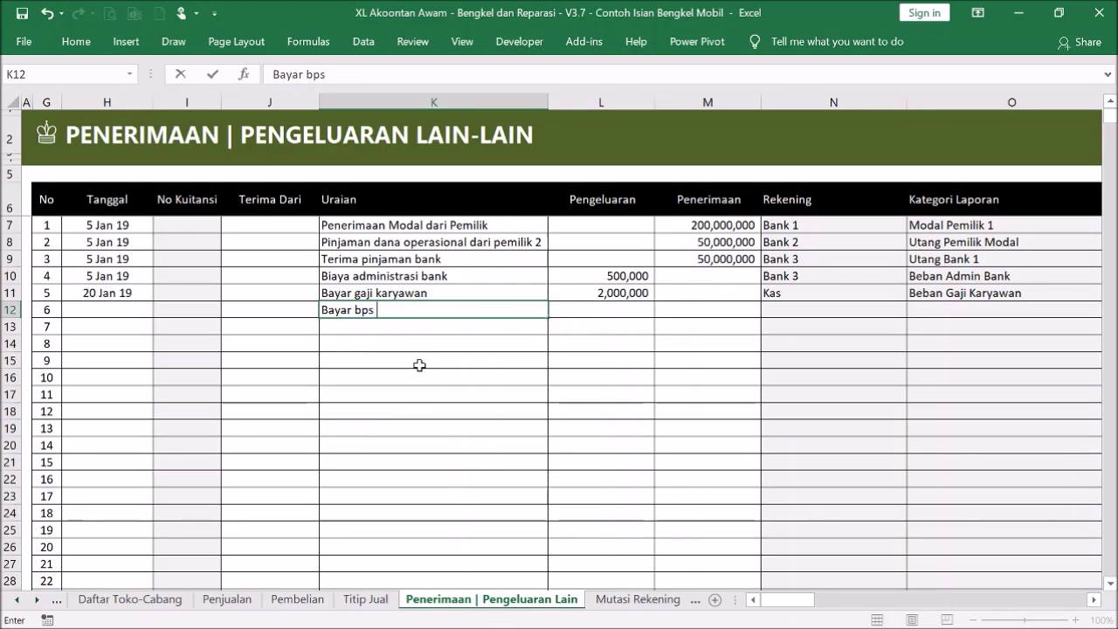
pyautogui.write('js karya')
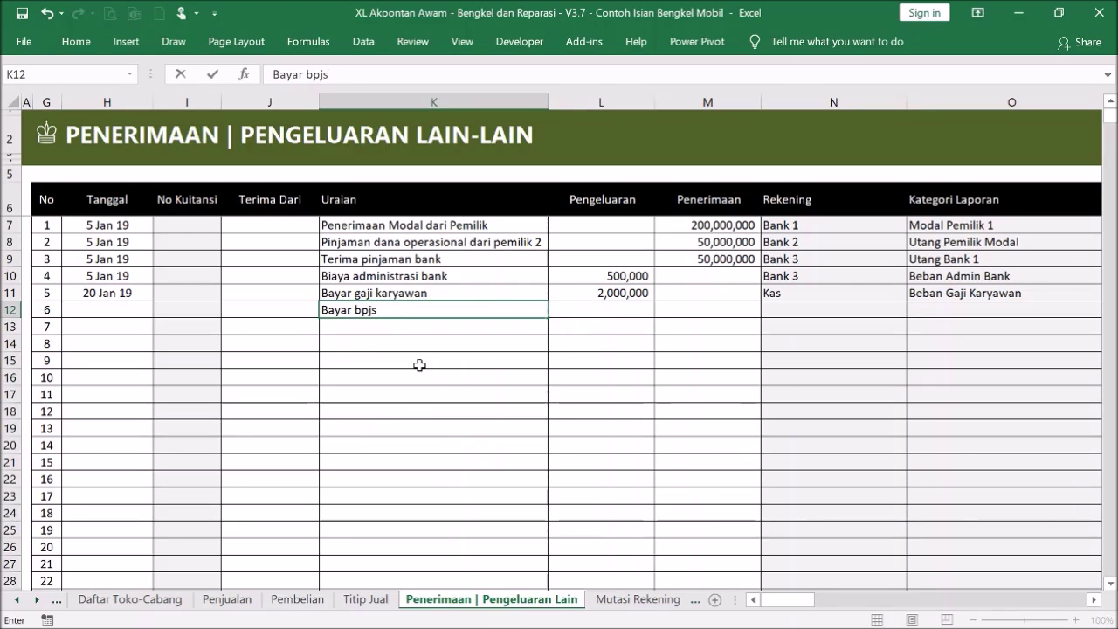
pyautogui.write('wan')
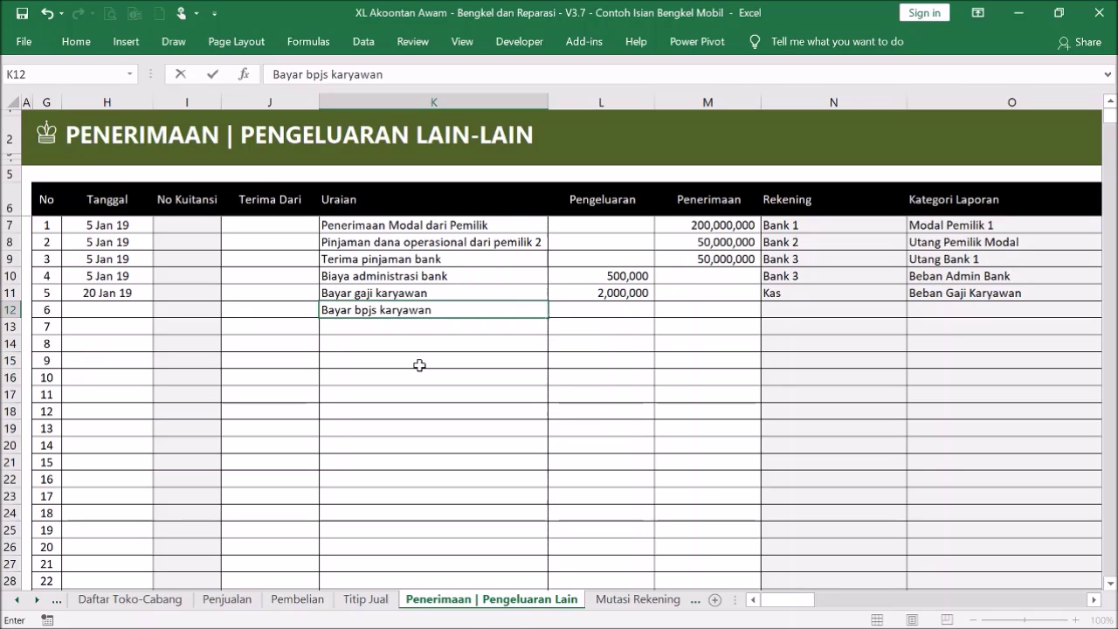
pyautogui.press('Return')
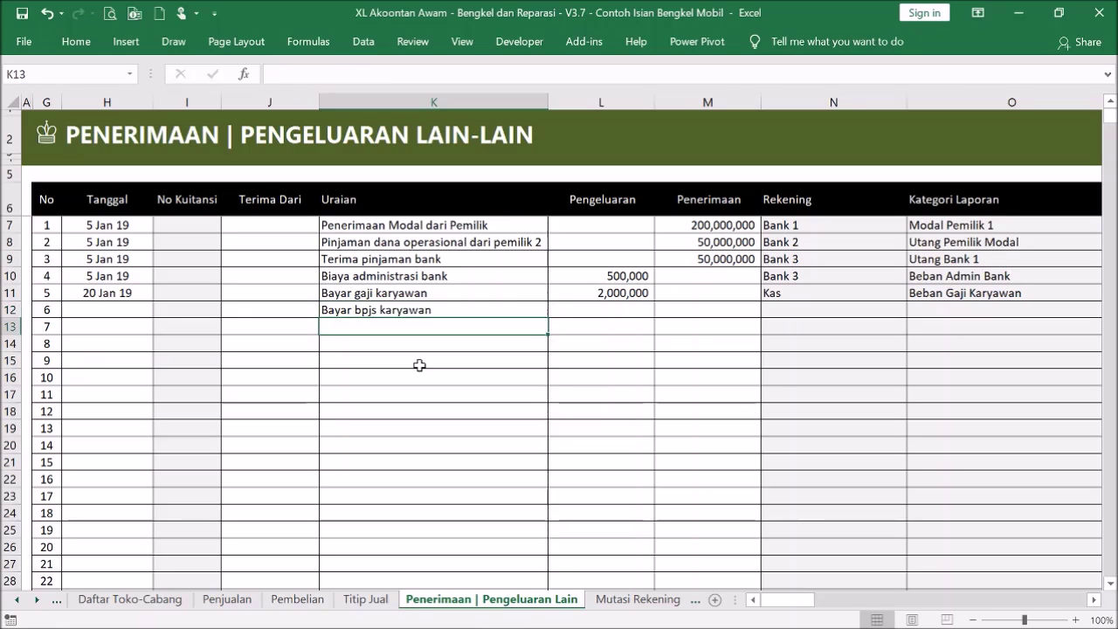
# - Copy the Tanggal 20 Jan 19 from entry 5 to entry 6
pyautogui.click(443, 293)
pyautogui.click(588, 297)
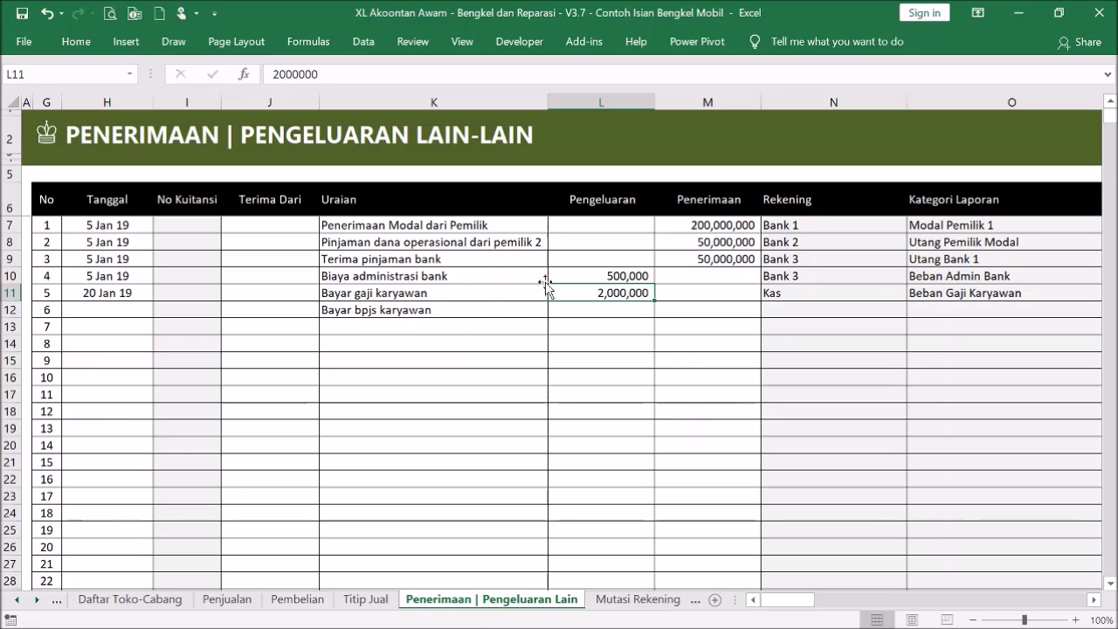
pyautogui.click(118, 292)
pyautogui.hotkey('ctrl', 'c')
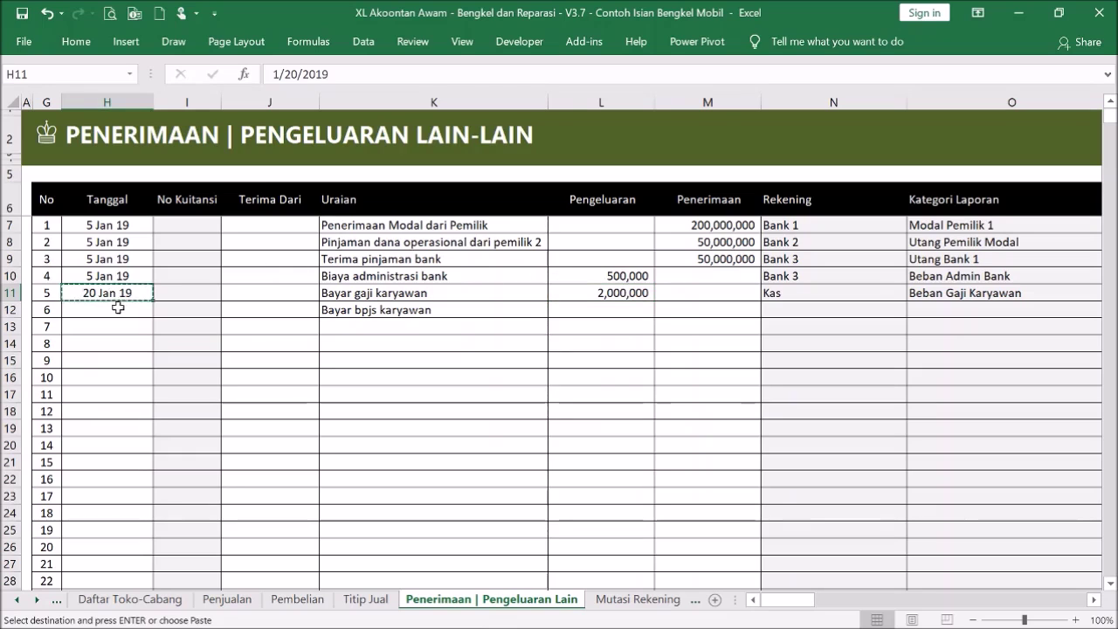
pyautogui.click(116, 310)
pyautogui.hotkey('ctrl', 'v')
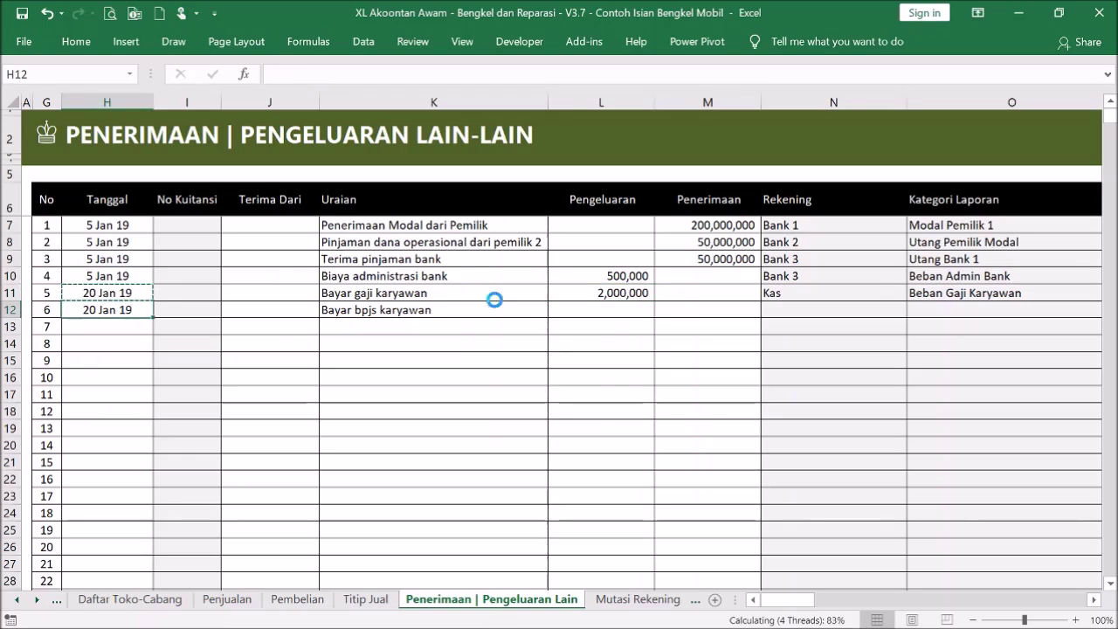
# - Enter a Pengeluaran amount of 150000 for entry 6, Bayar bpjs karyawan
pyautogui.click(579, 309)
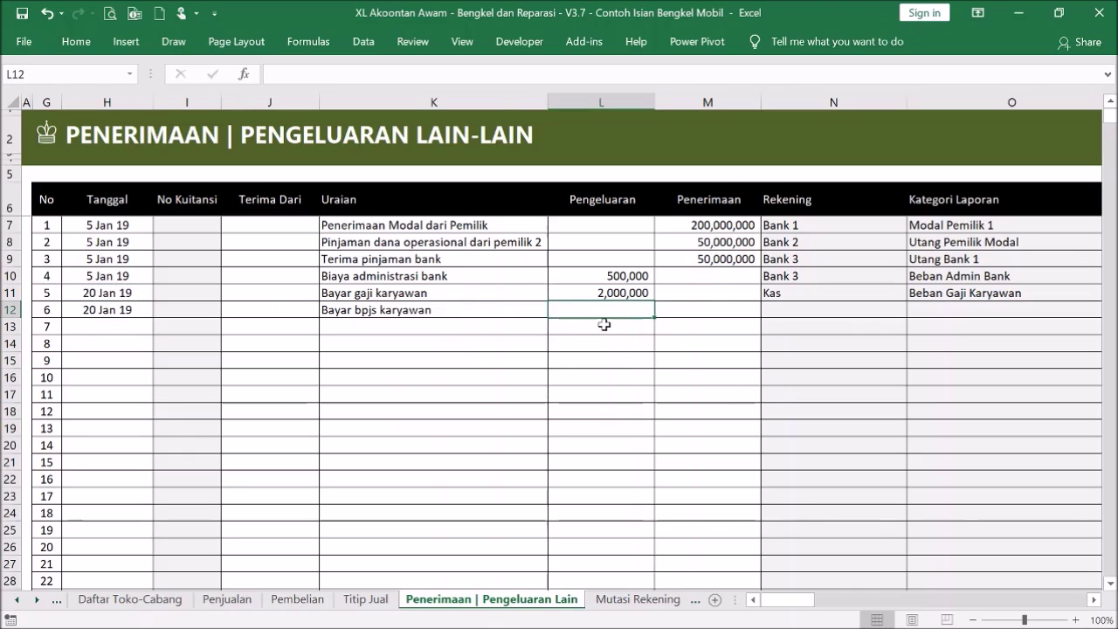
pyautogui.click(603, 291)
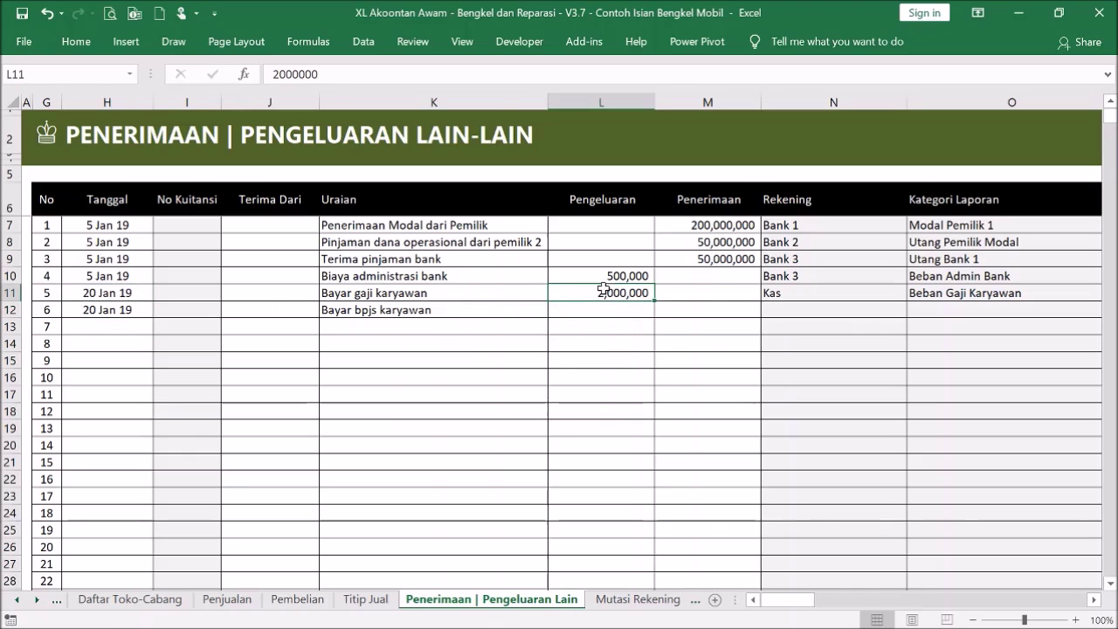
pyautogui.click(718, 305)
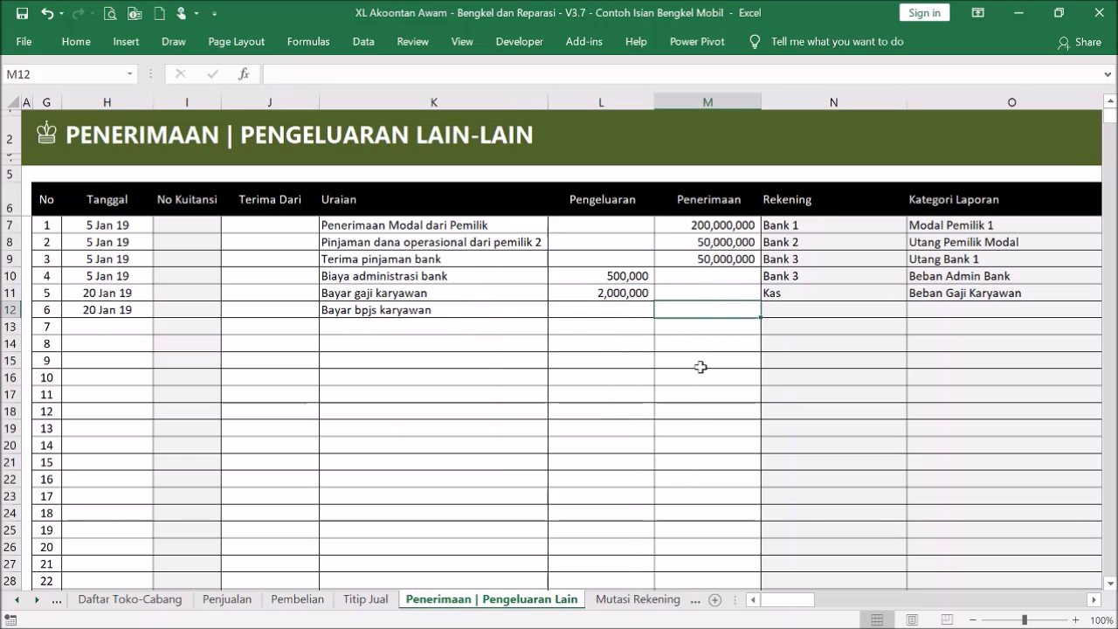
pyautogui.click(641, 309)
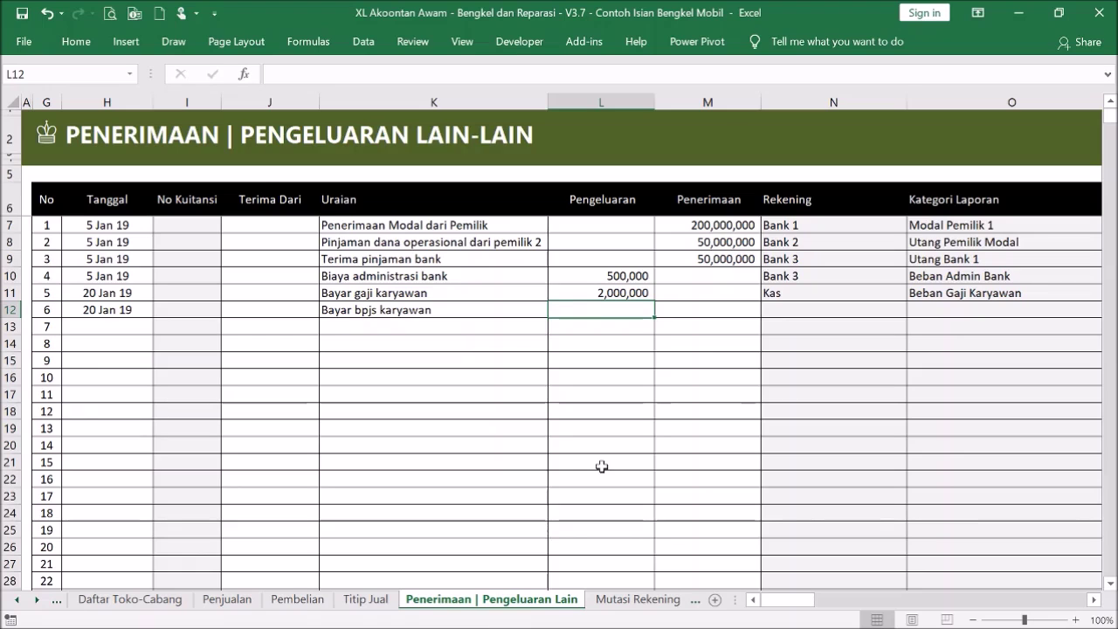
pyautogui.write('75')
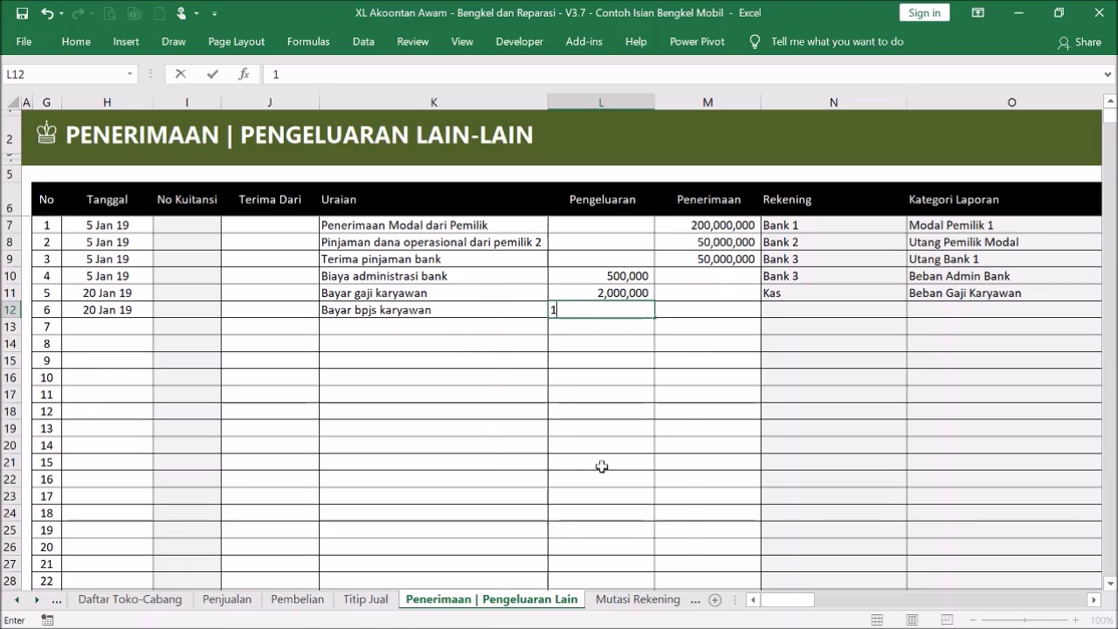
pyautogui.write('0000')
pyautogui.press('Return')
# - Copy the Rekening value Kas from entry 5 to entry 6
pyautogui.click(836, 295)
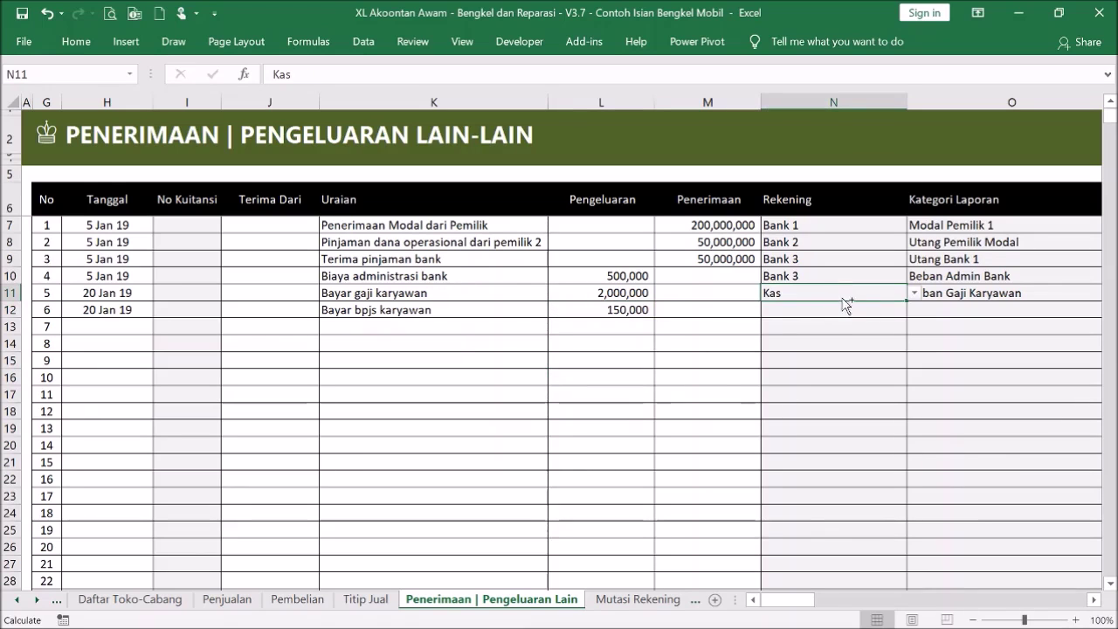
pyautogui.hotkey('ctrl', 'c')
pyautogui.click(843, 308)
pyautogui.hotkey('ctrl', 'v')
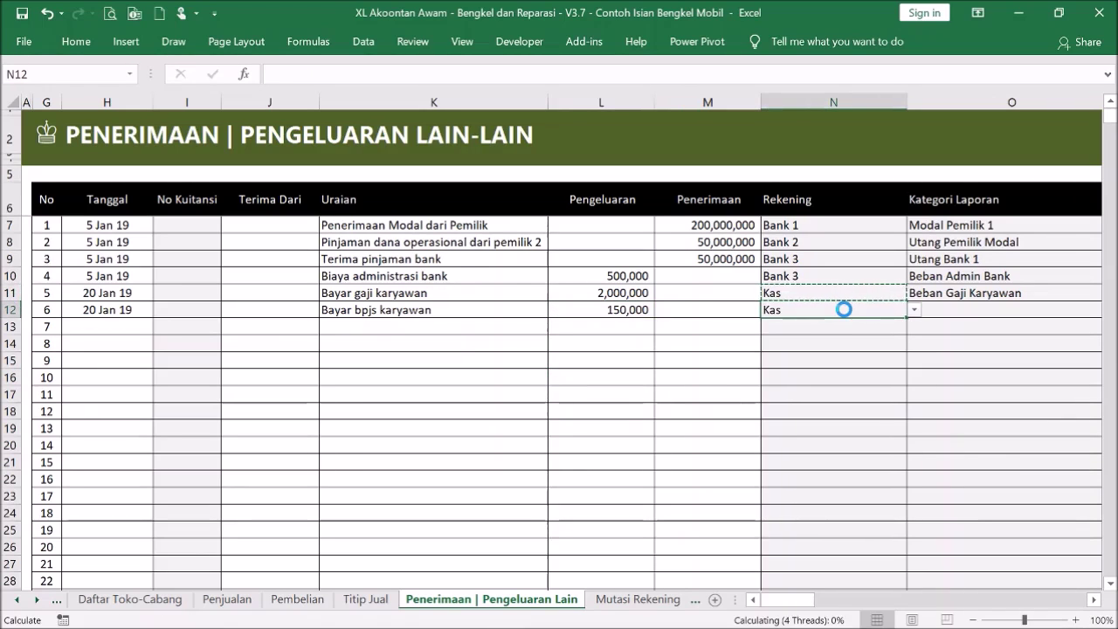
# - Set the Kategori Laporan of entry 6 to Beban Asuransi
pyautogui.moveTo(797, 600); pyautogui.dragTo(830, 600)
pyautogui.click(773, 316)
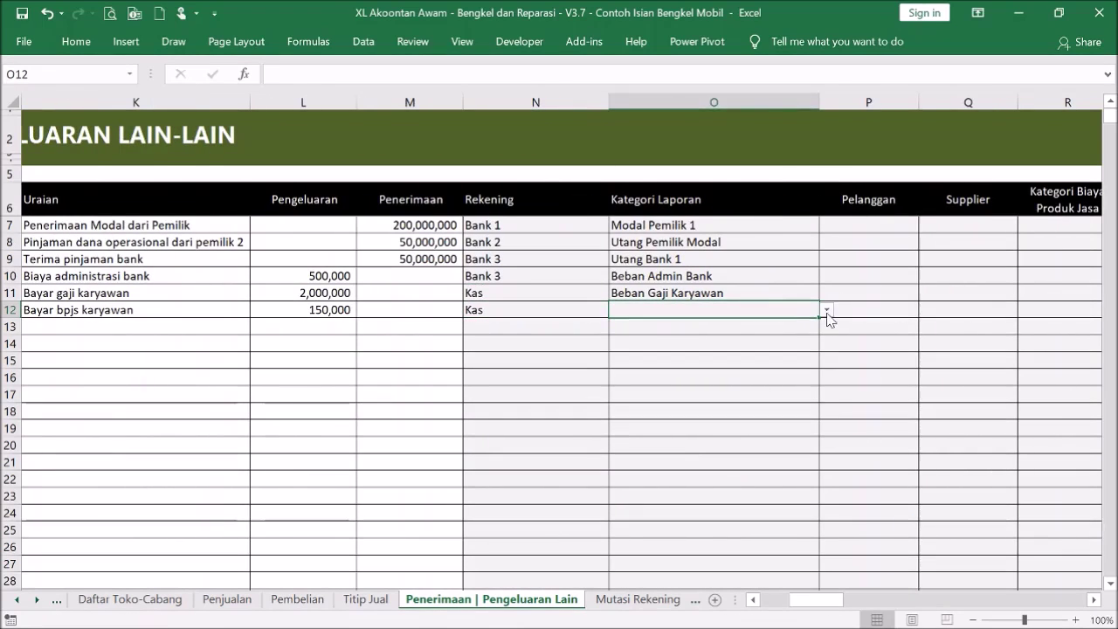
pyautogui.click(826, 310)
pyautogui.scroll(-6, 821, 399)
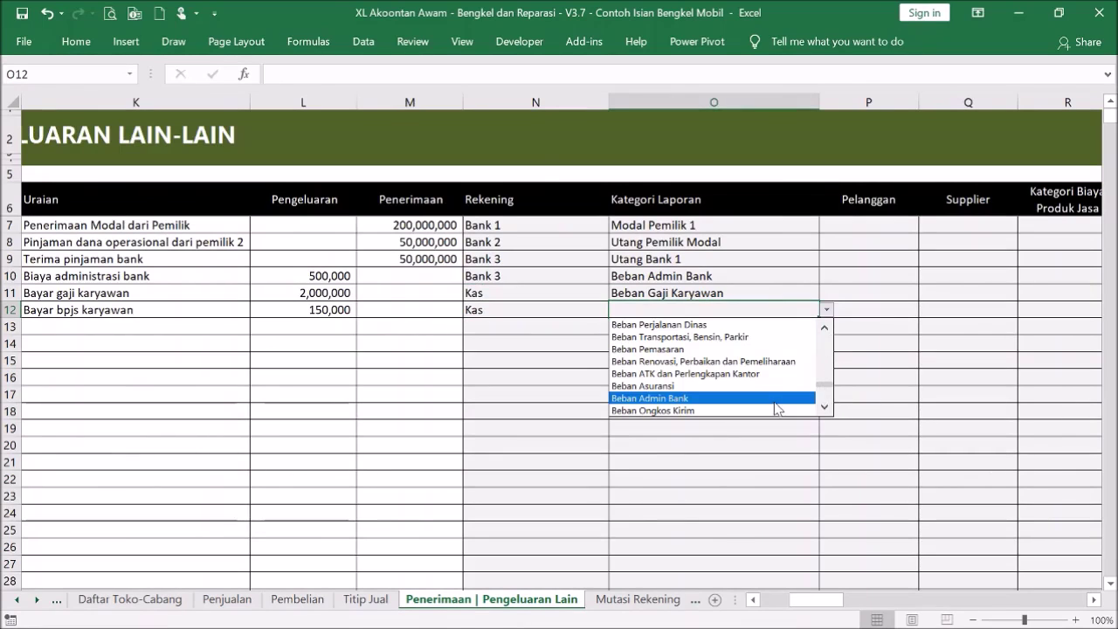
pyautogui.click(760, 386)
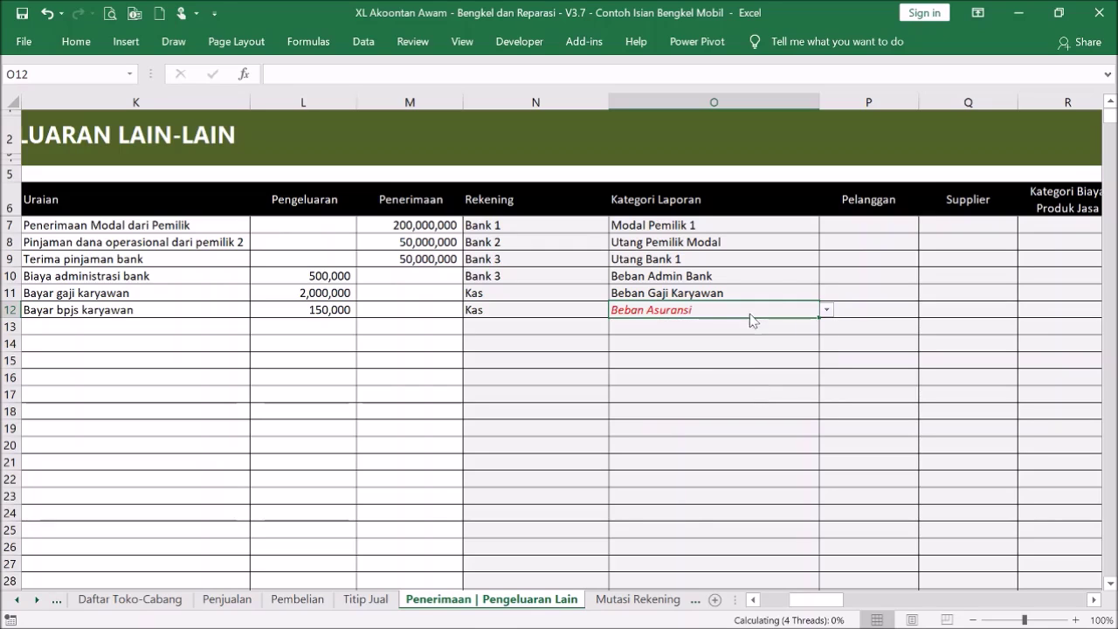
# - Enter 20 Jan 19 as the Tanggal of entry 7
pyautogui.moveTo(798, 599); pyautogui.dragTo(761, 601)
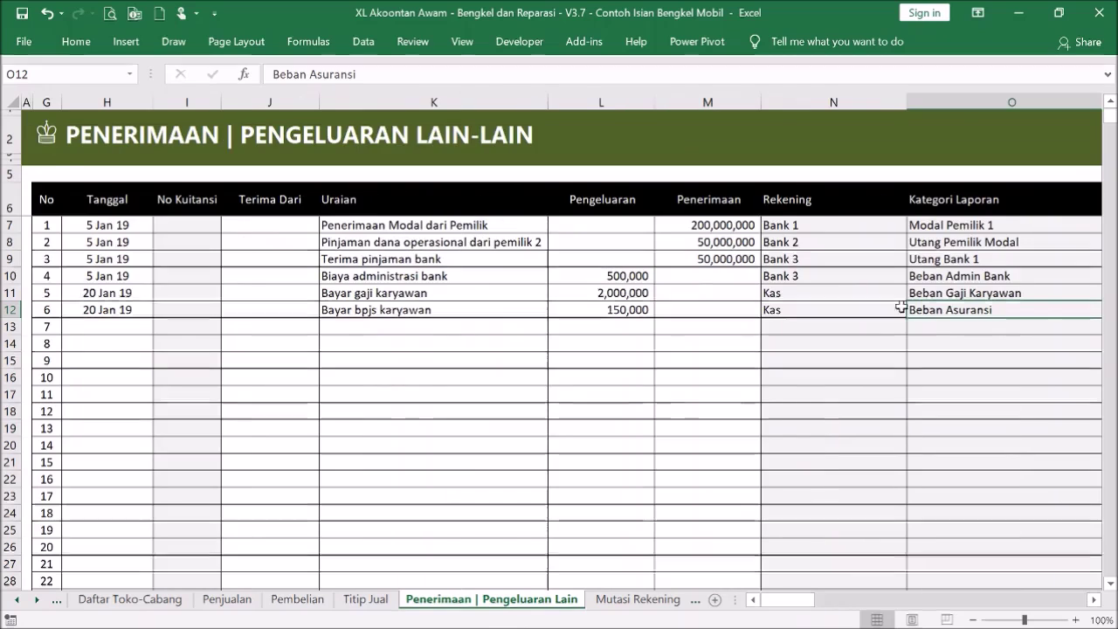
pyautogui.click(128, 325)
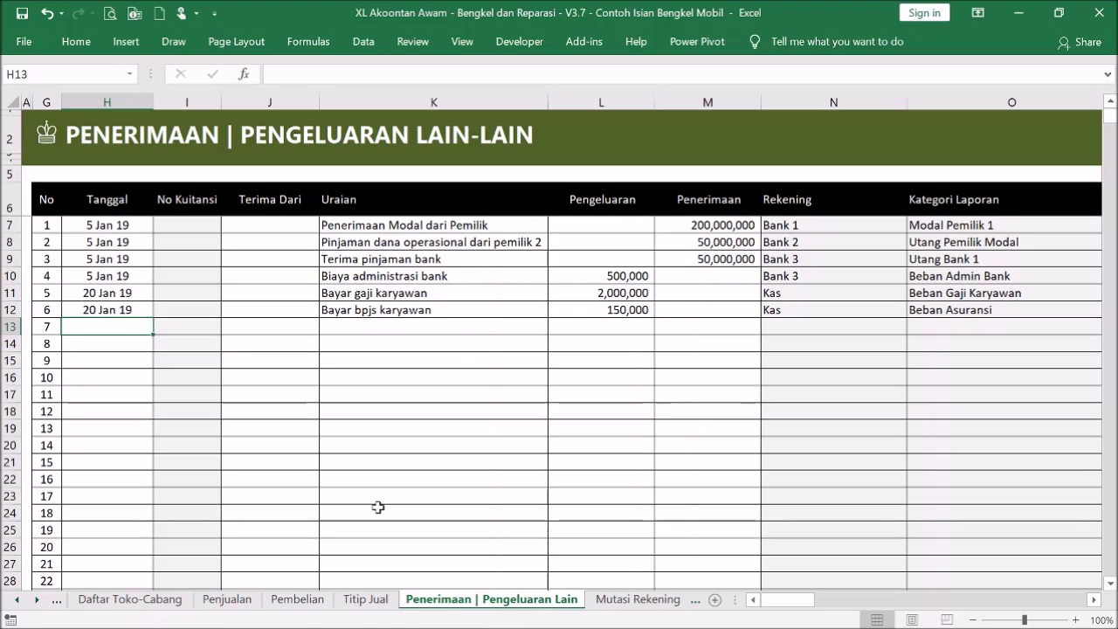
pyautogui.write('20 jan')
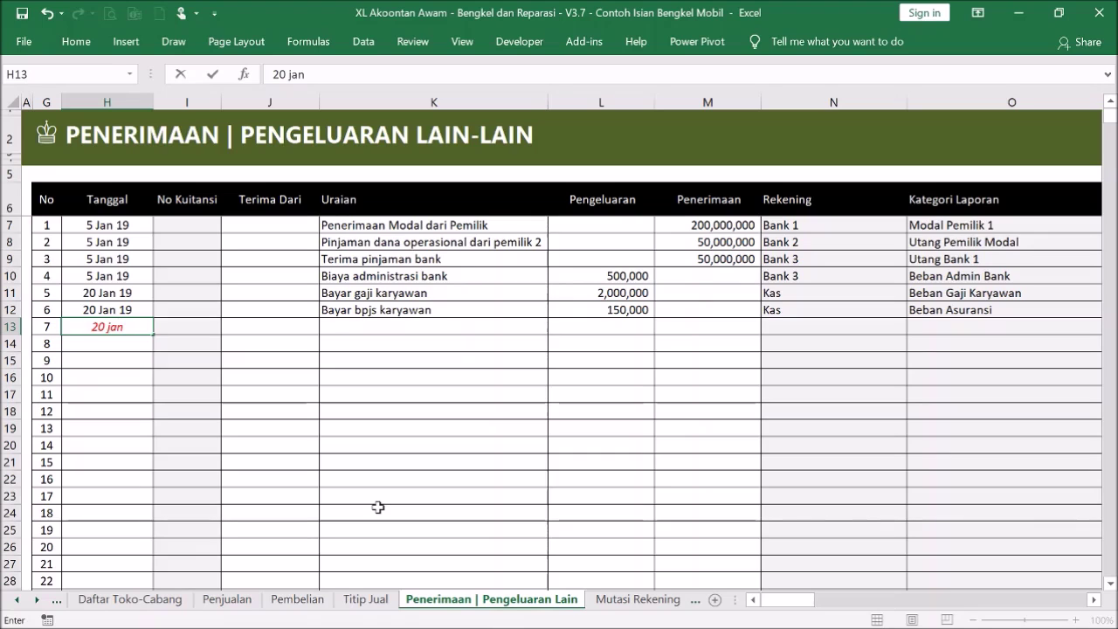
pyautogui.write(' 19')
pyautogui.click(413, 444)
# - Enter "Bayar pph21 karyawan" as the Uraian of entry 7
pyautogui.click(424, 330)
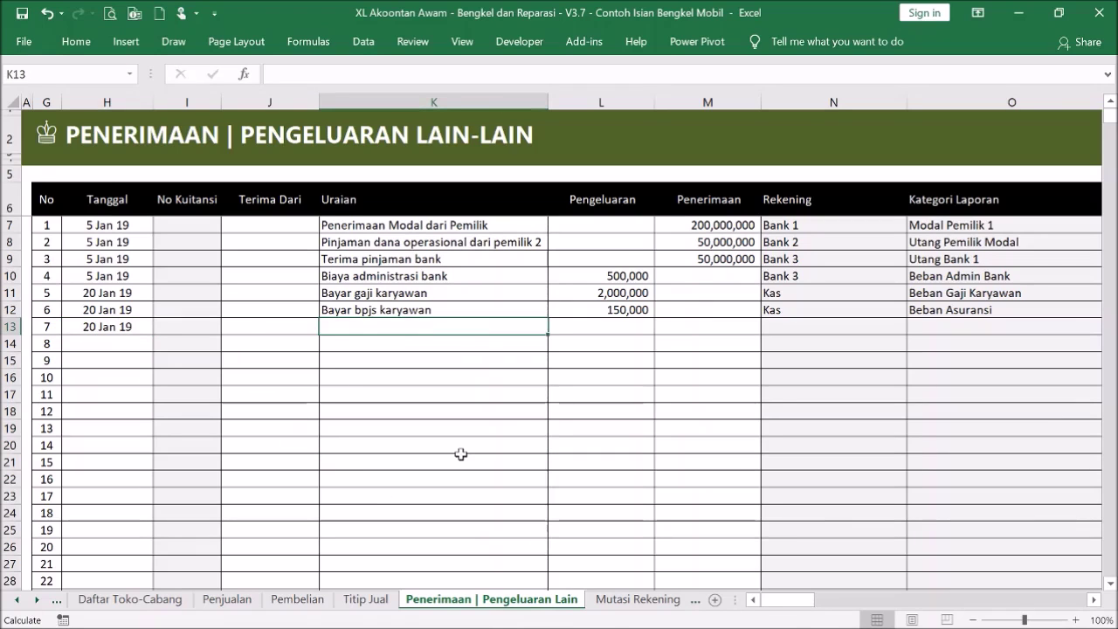
pyautogui.write('Bayar pph2')
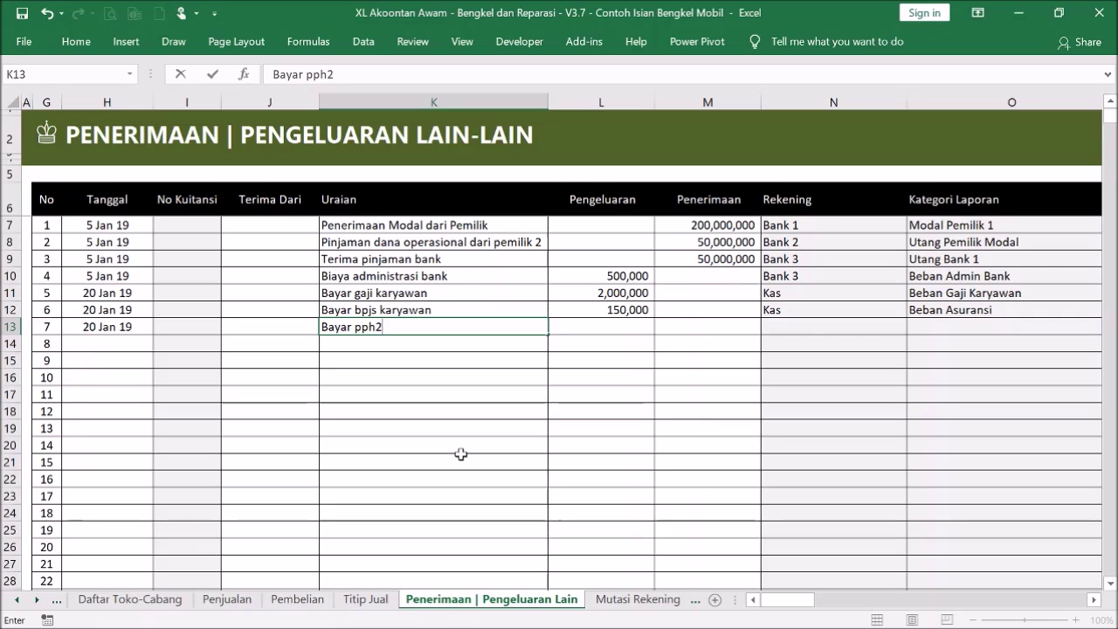
pyautogui.write('1')
pyautogui.write(' aryawa')
pyautogui.press('BackSpace')
pyautogui.press('BackSpace')
pyautogui.press('BackSpace')
pyautogui.press('BackSpace')
pyautogui.press('BackSpace')
pyautogui.write('karyawan')
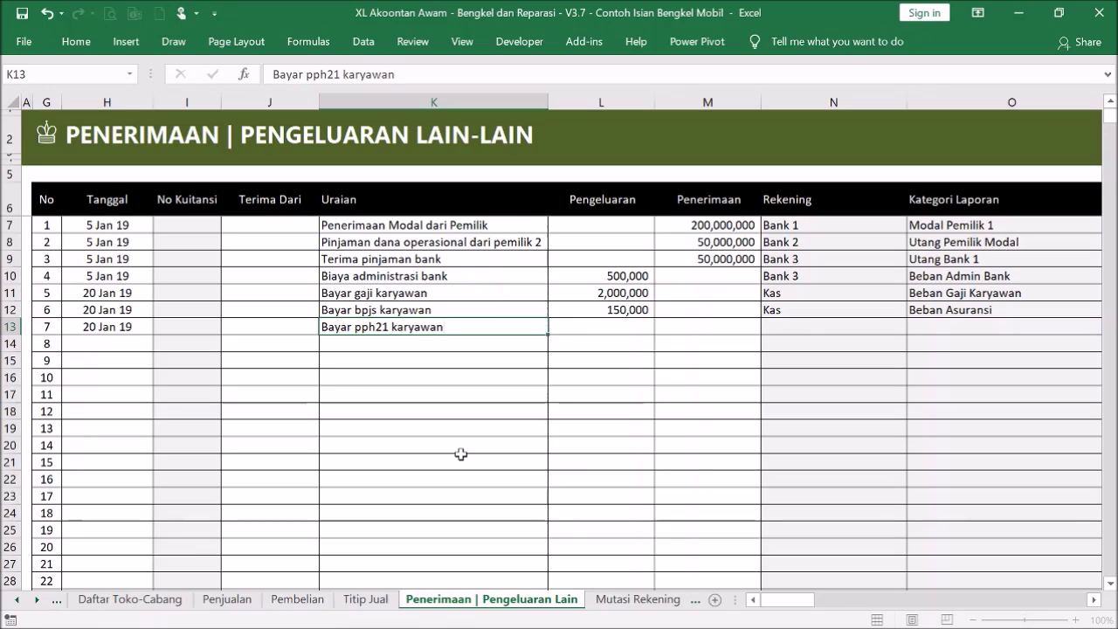
# - Enter a Pengeluaran amount of 30000 for entry 7 and set its Rekening to Kas
pyautogui.click(591, 327)
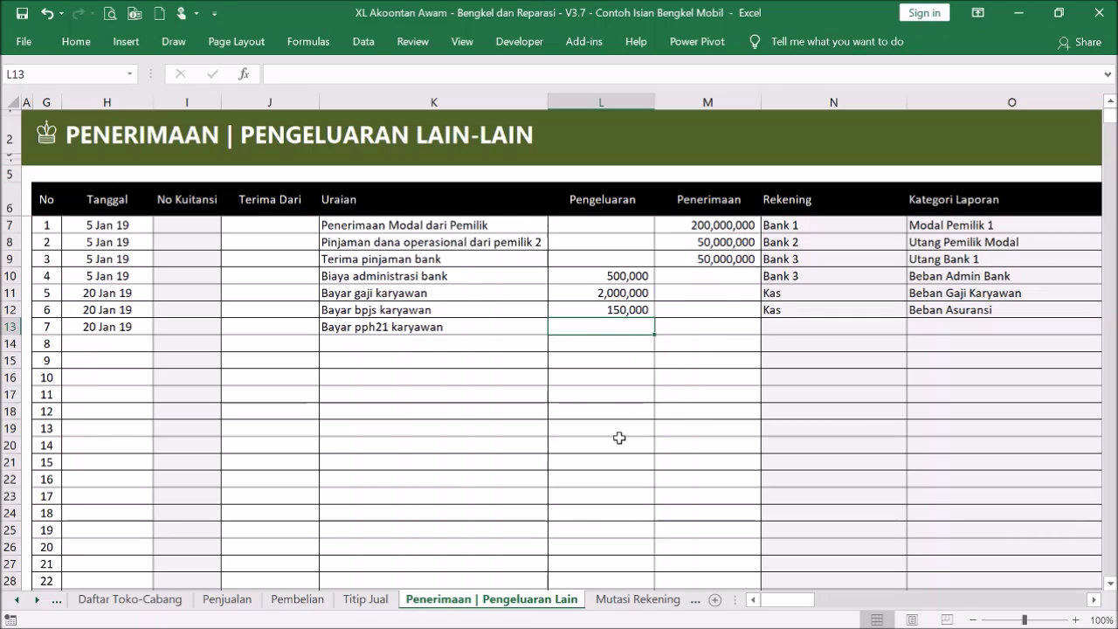
pyautogui.write('30000')
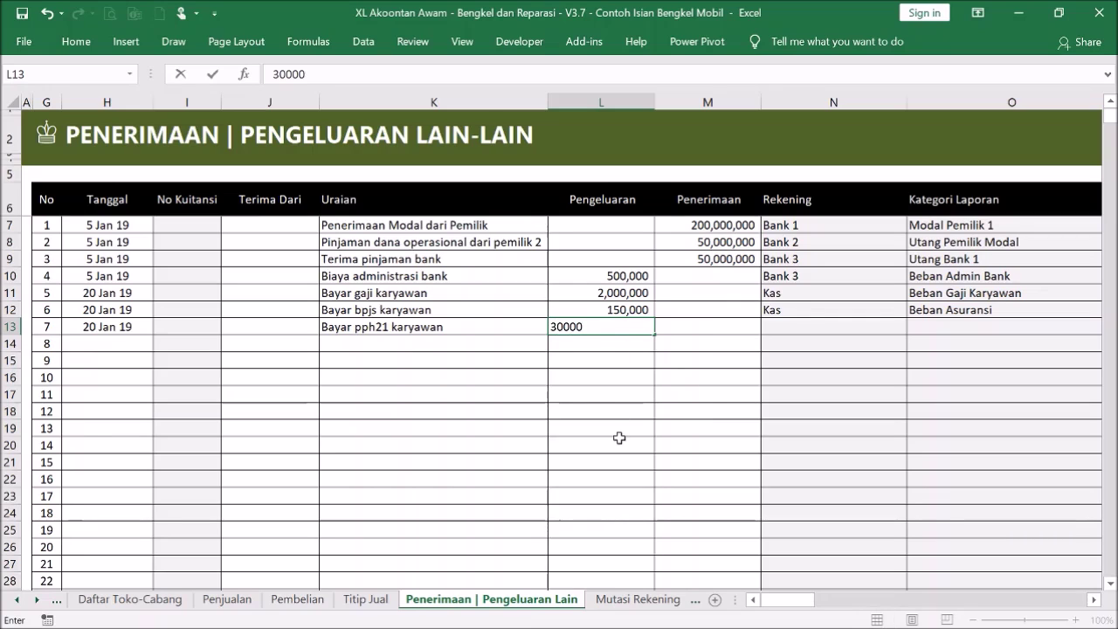
pyautogui.press('Return')
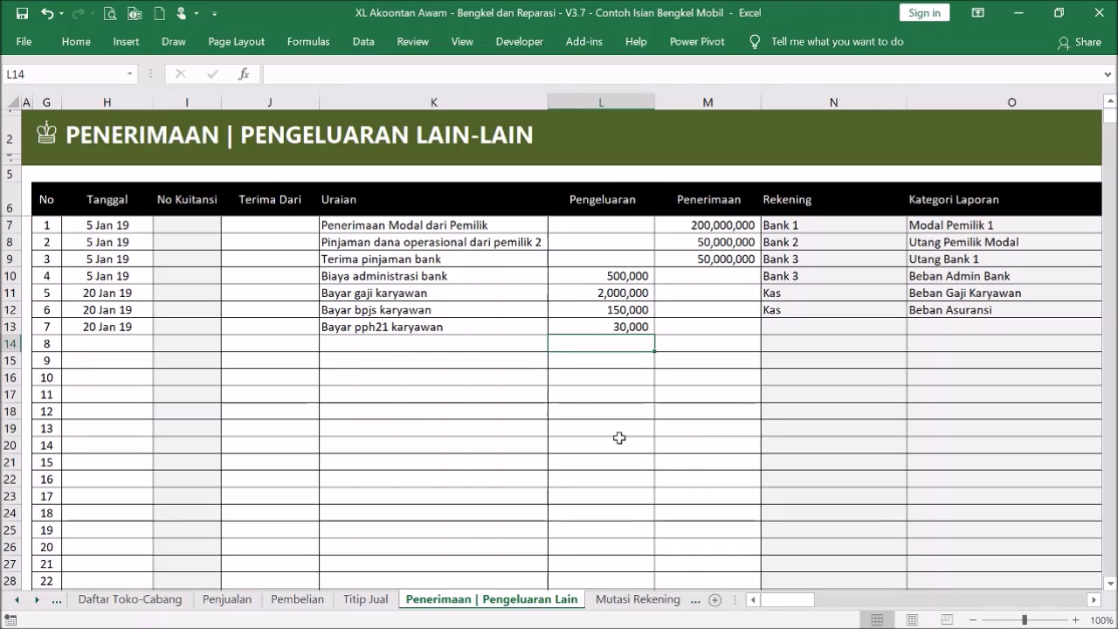
pyautogui.click(846, 328)
pyautogui.click(915, 327)
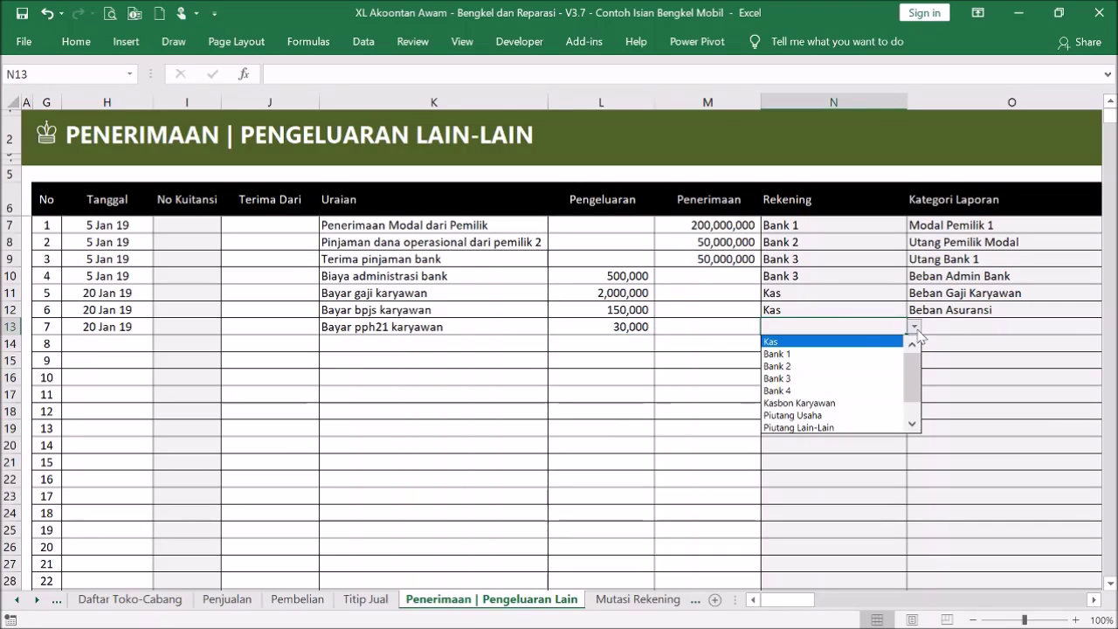
pyautogui.click(865, 341)
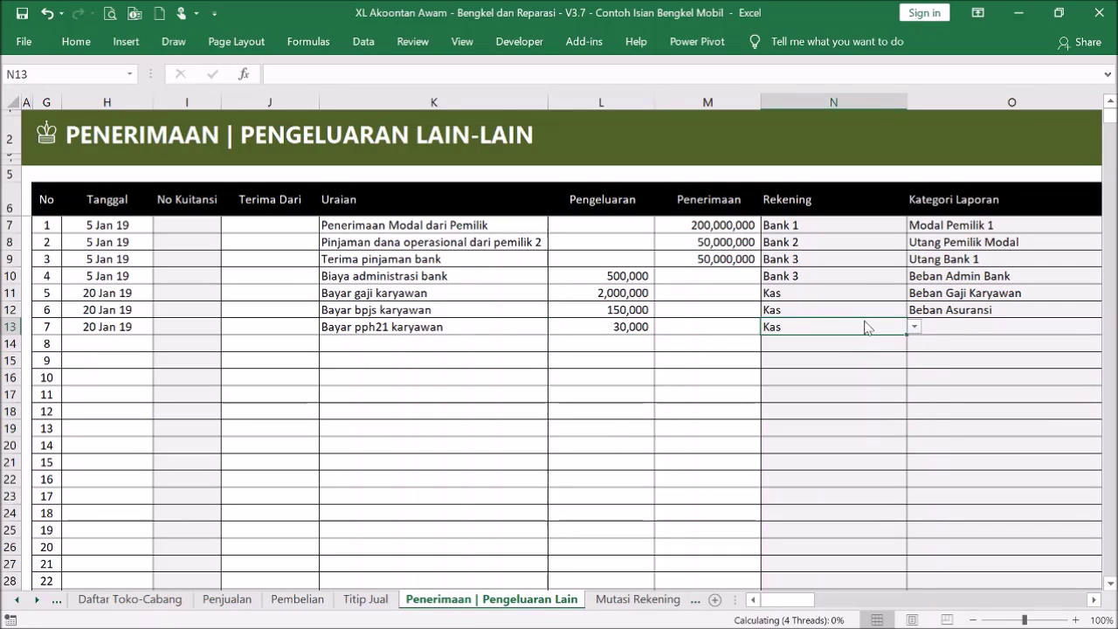
# - Set the Kategori Laporan of entry 7 to Beban Pajak
pyautogui.click(958, 330)
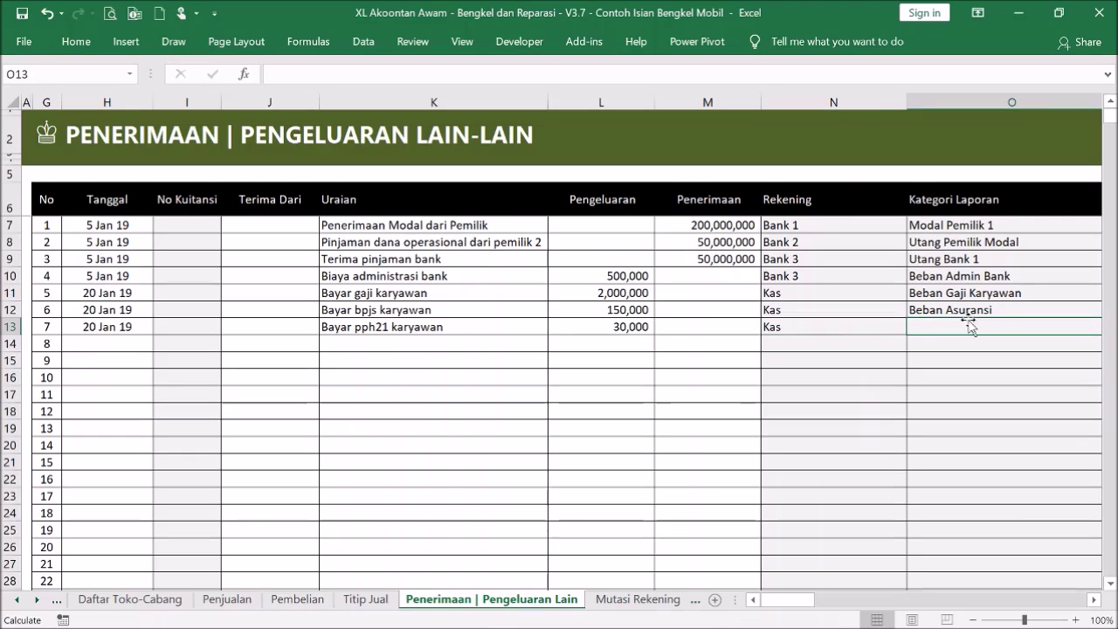
pyautogui.click(1094, 600)
pyautogui.click(1094, 600)
pyautogui.click(993, 328)
pyautogui.scroll(-5, 993, 393)
pyautogui.scroll(-5, 994, 393)
pyautogui.click(863, 355)
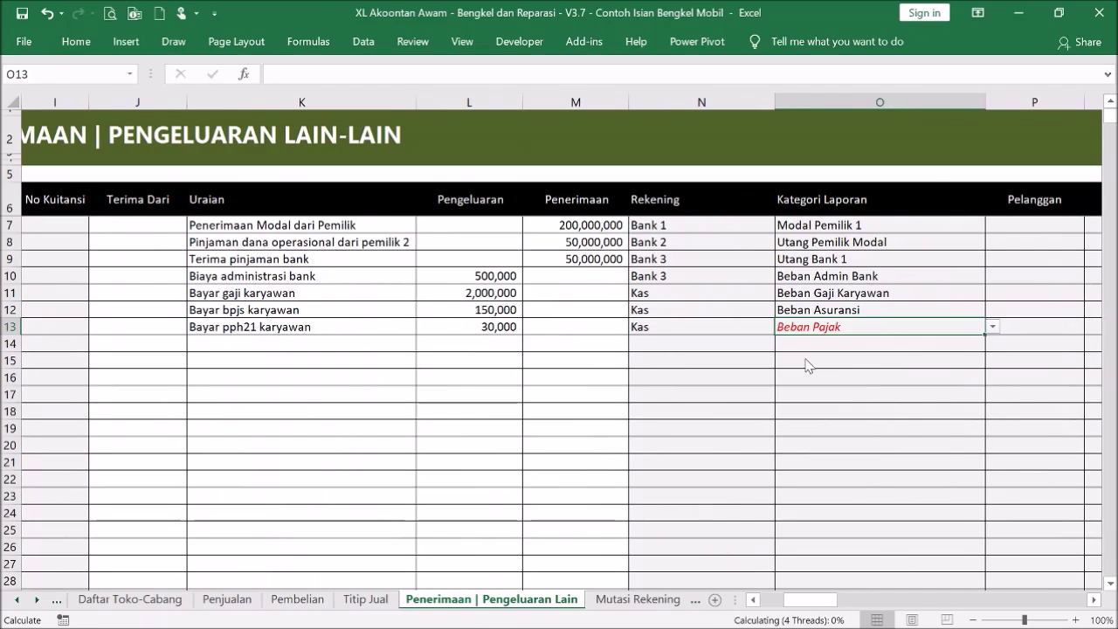
pyautogui.click(861, 362)
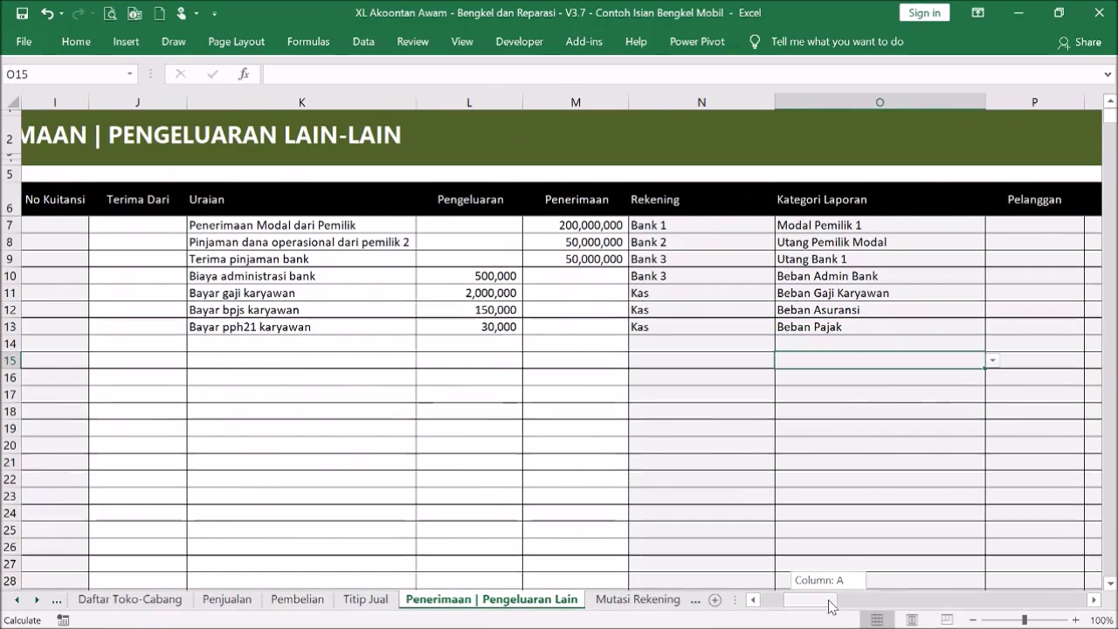
# - Enter 20 Jan 19 as the Tanggal and "Bayar pajak umkm" as the Uraian of entry 8
pyautogui.moveTo(831, 601); pyautogui.dragTo(751, 599)
pyautogui.click(528, 349)
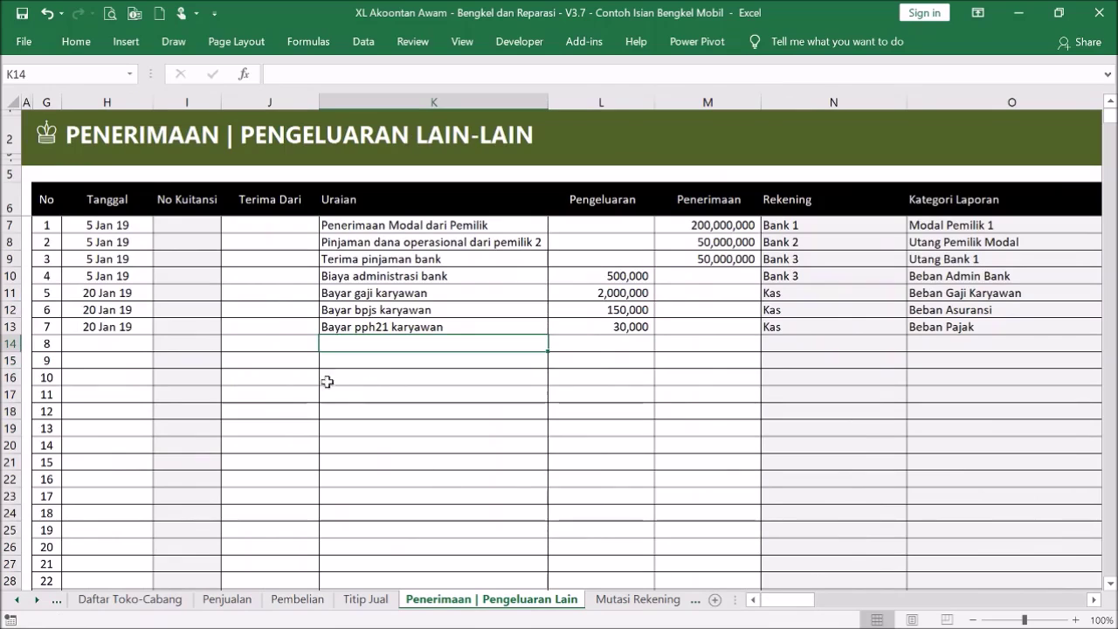
pyautogui.click(114, 344)
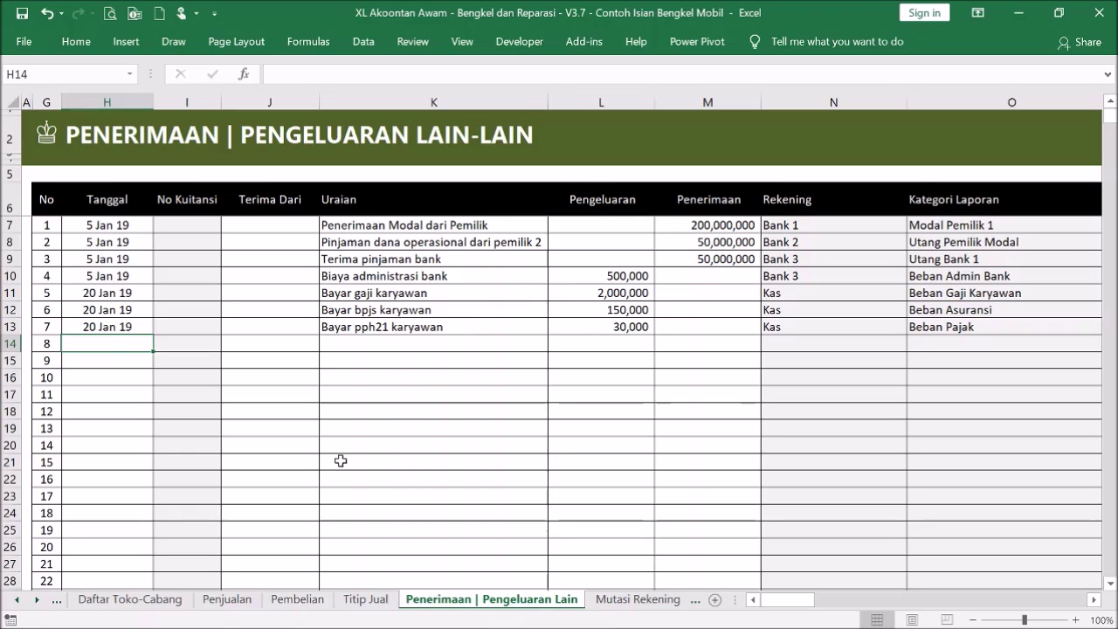
pyautogui.write('20 jan 19')
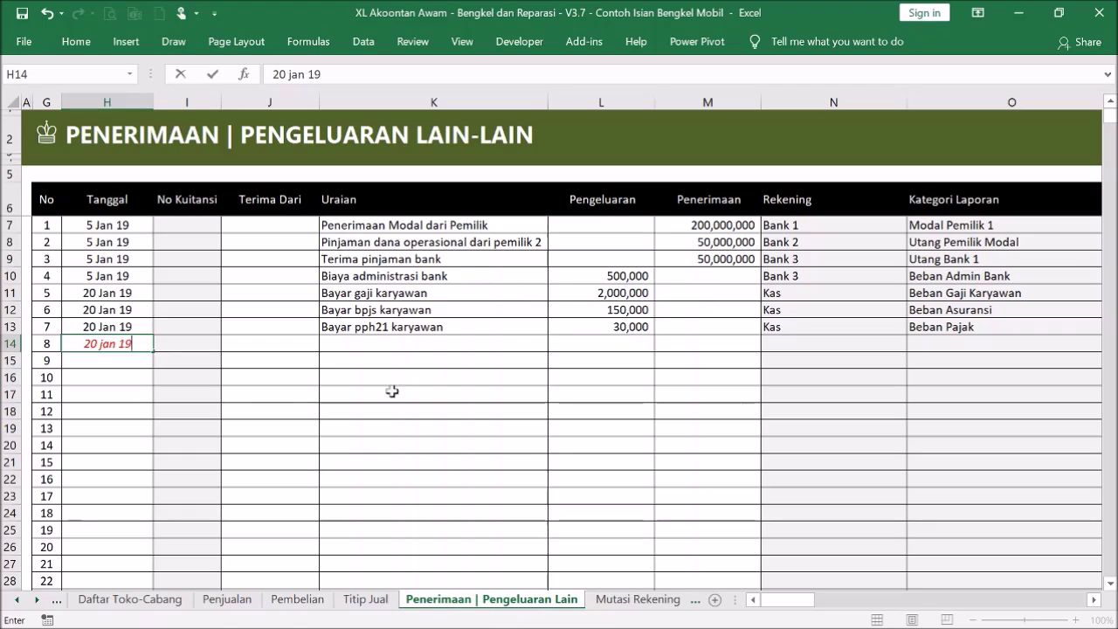
pyautogui.press('Tab')
pyautogui.press('Tab')
pyautogui.press('Tab')
pyautogui.write('Bayar paja')
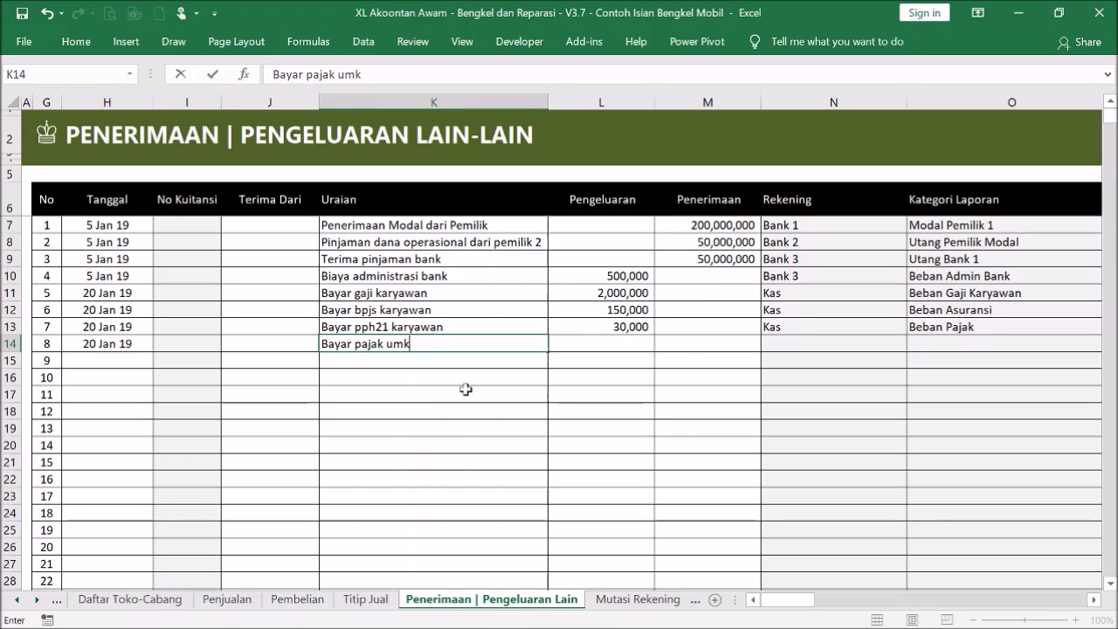
pyautogui.write('k umkm')
pyautogui.press('Return')
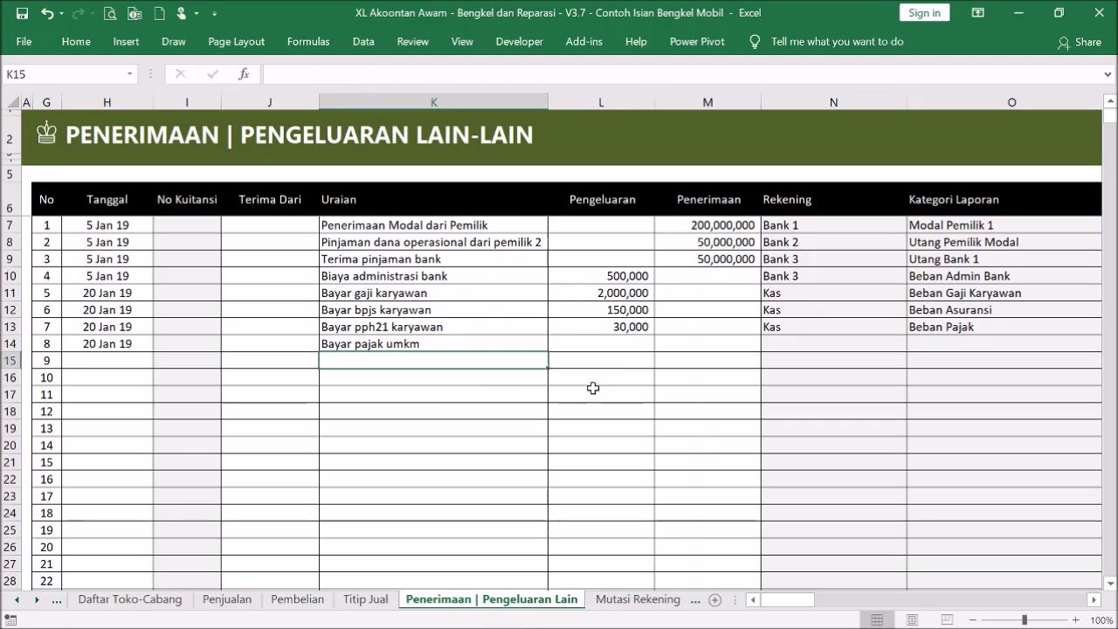
# - Open the Pajak UMKM report from the Menu sheet and examine January's Peredaran and PPh Final 0.5% cells
pyautogui.click(594, 391)
pyautogui.click(44, 137)
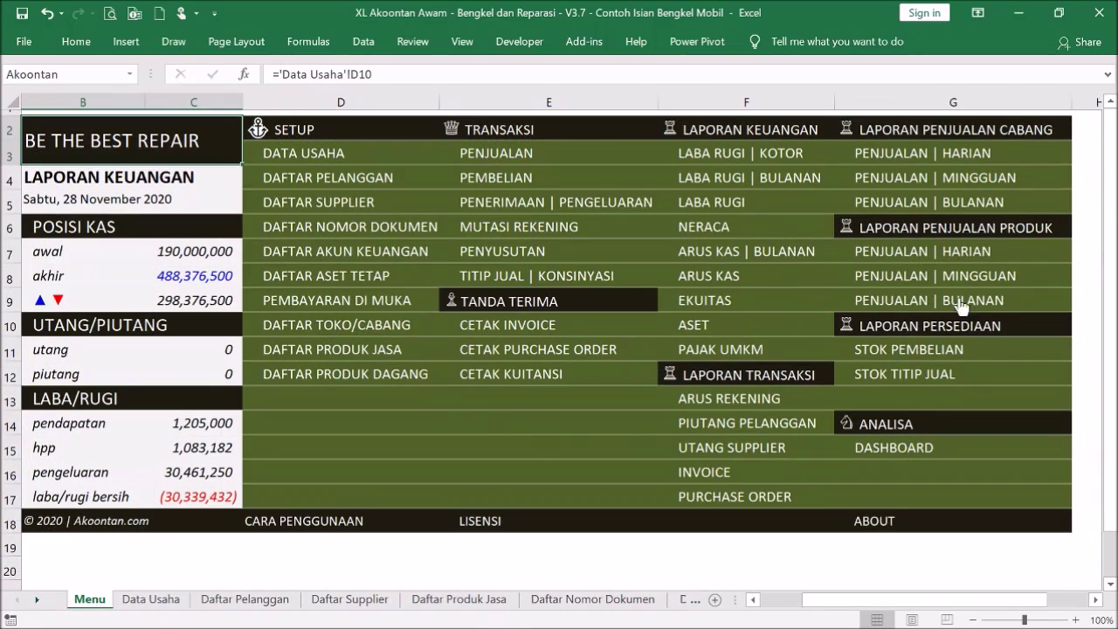
pyautogui.click(728, 352)
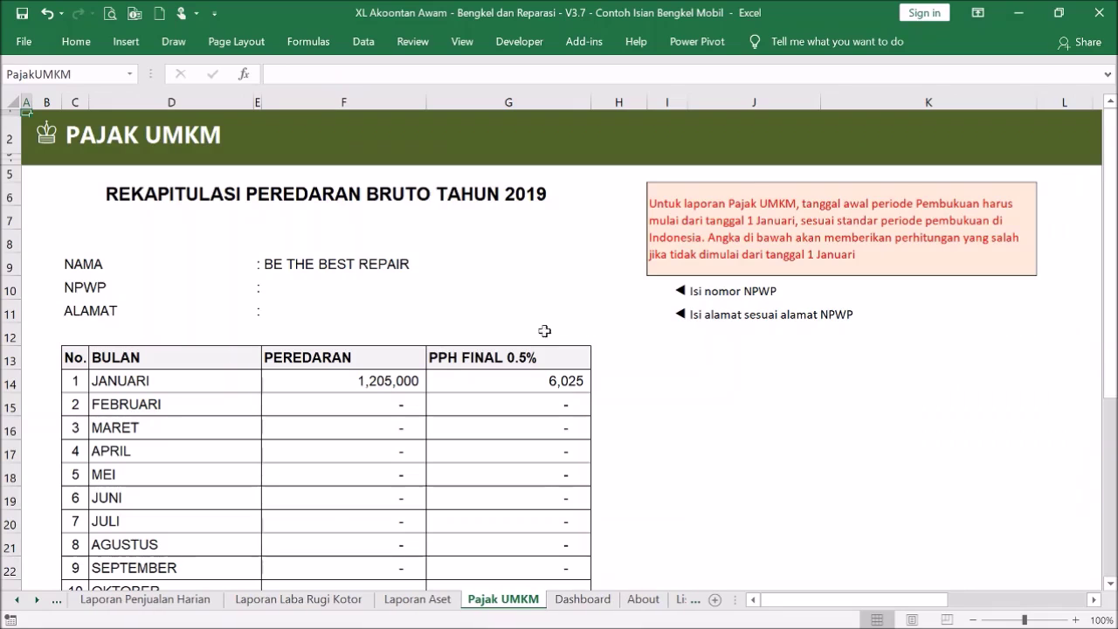
pyautogui.click(407, 382)
pyautogui.click(523, 387)
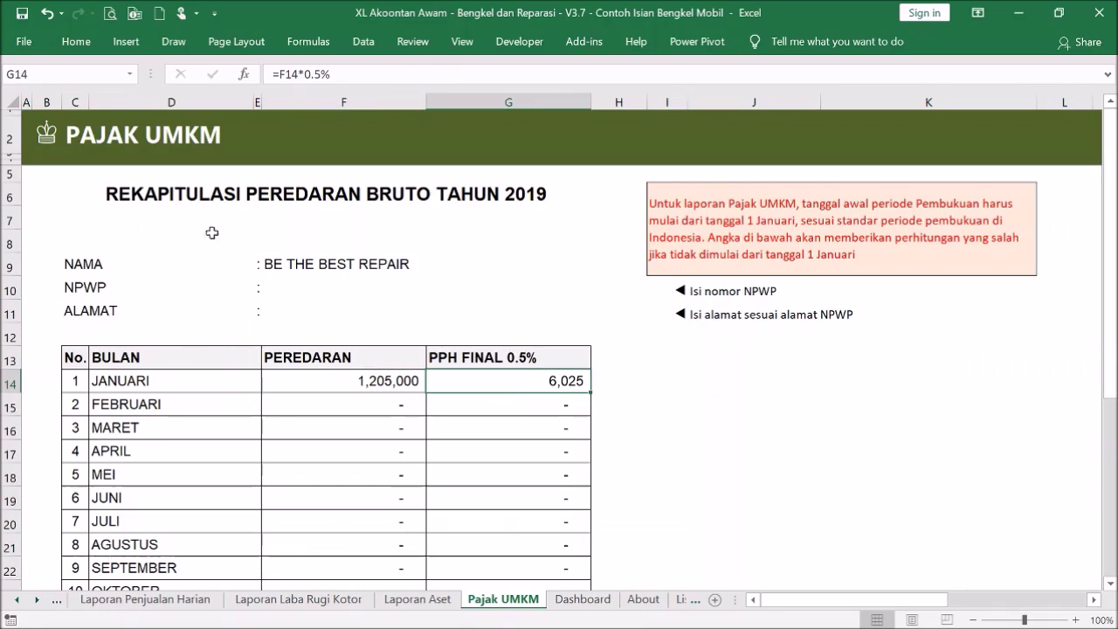
pyautogui.click(46, 133)
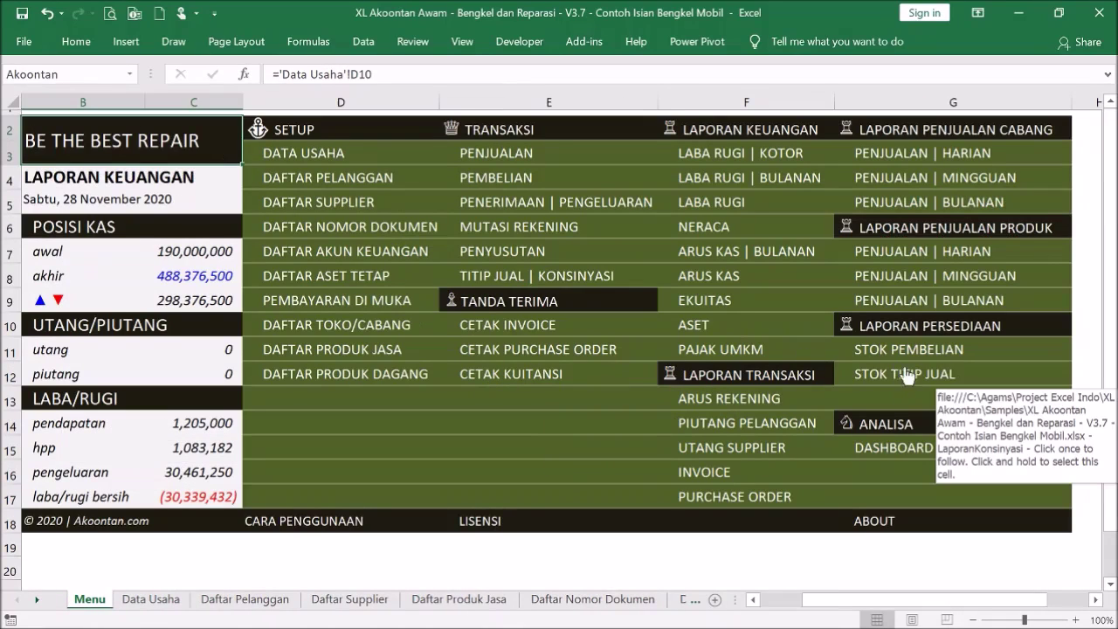
pyautogui.click(718, 353)
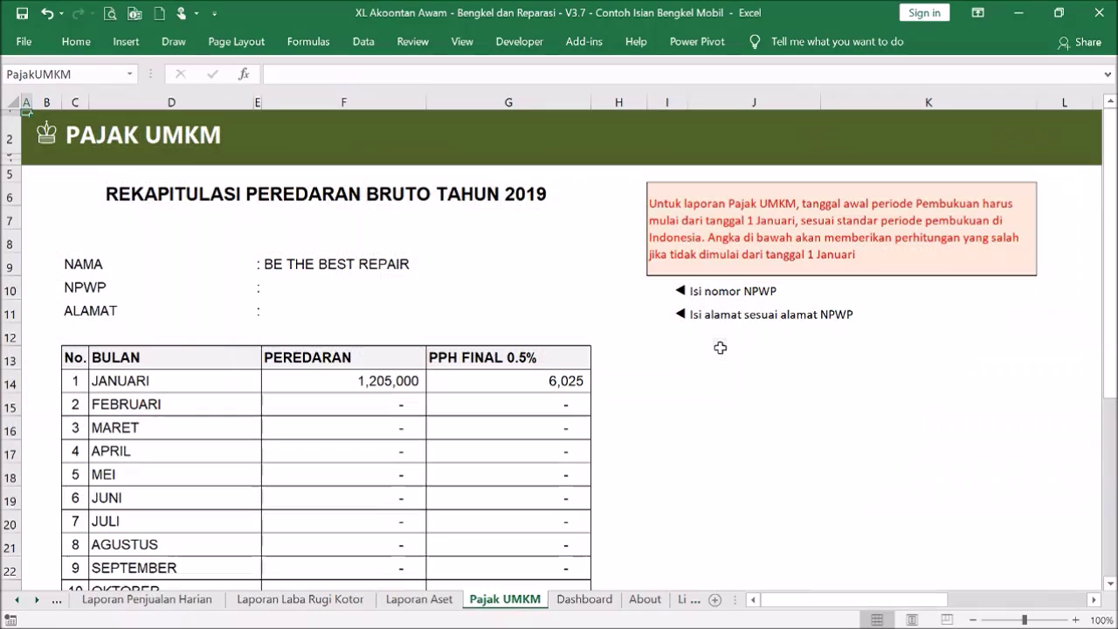
pyautogui.click(345, 384)
pyautogui.click(564, 381)
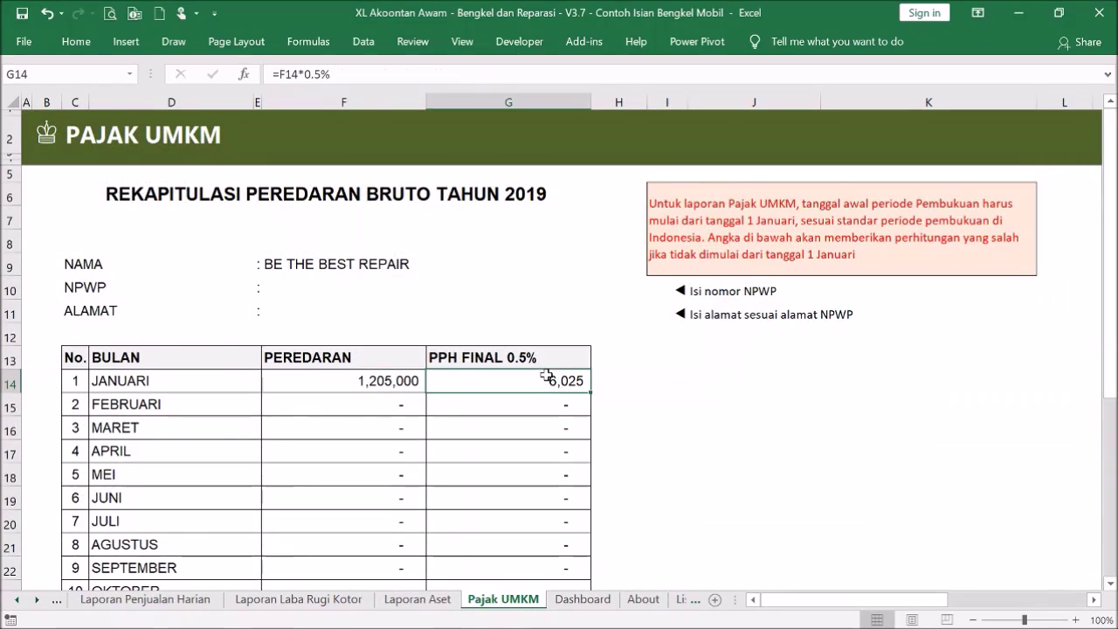
# - Return to the Penerimaan | Pengeluaran Lain-Lain sheet and change the Tanggal of entry 8 to 5 Feb 19
pyautogui.click(48, 135)
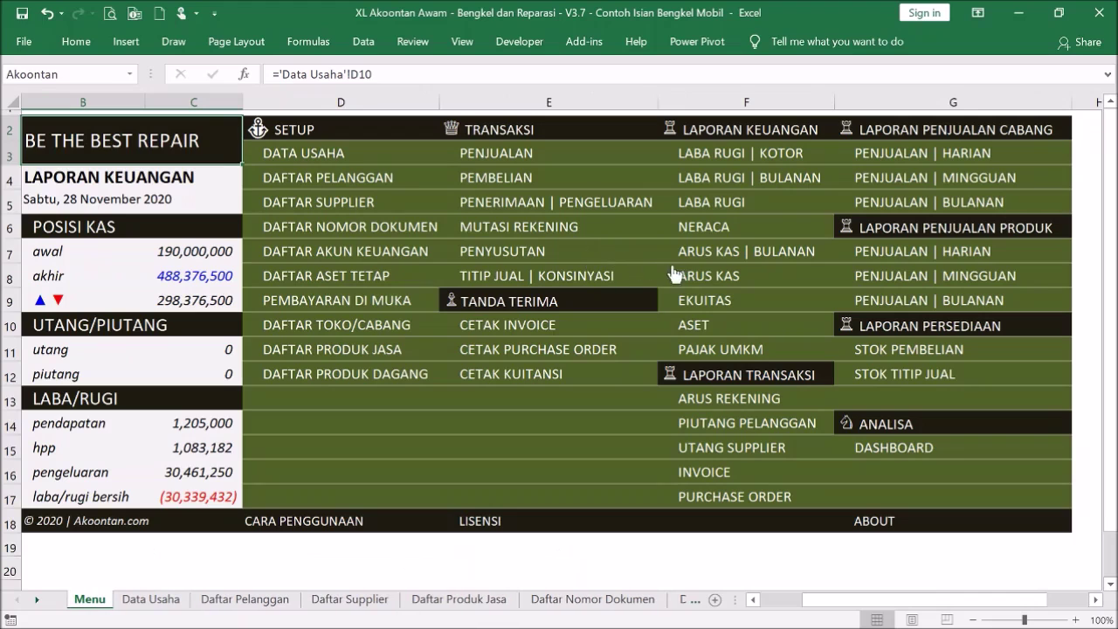
pyautogui.click(581, 202)
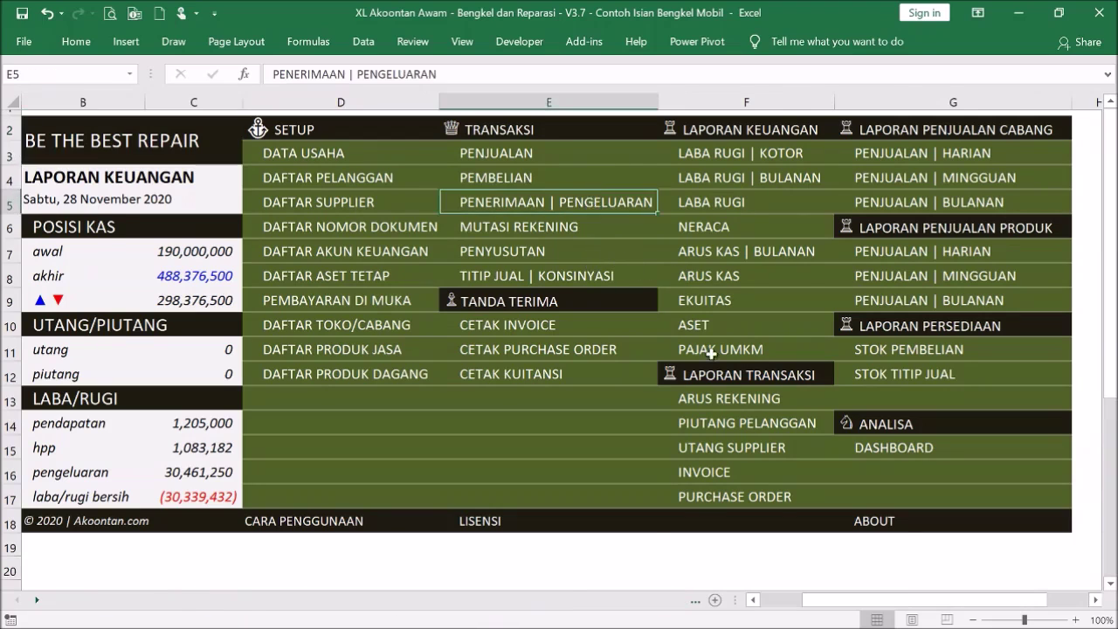
pyautogui.click(439, 346)
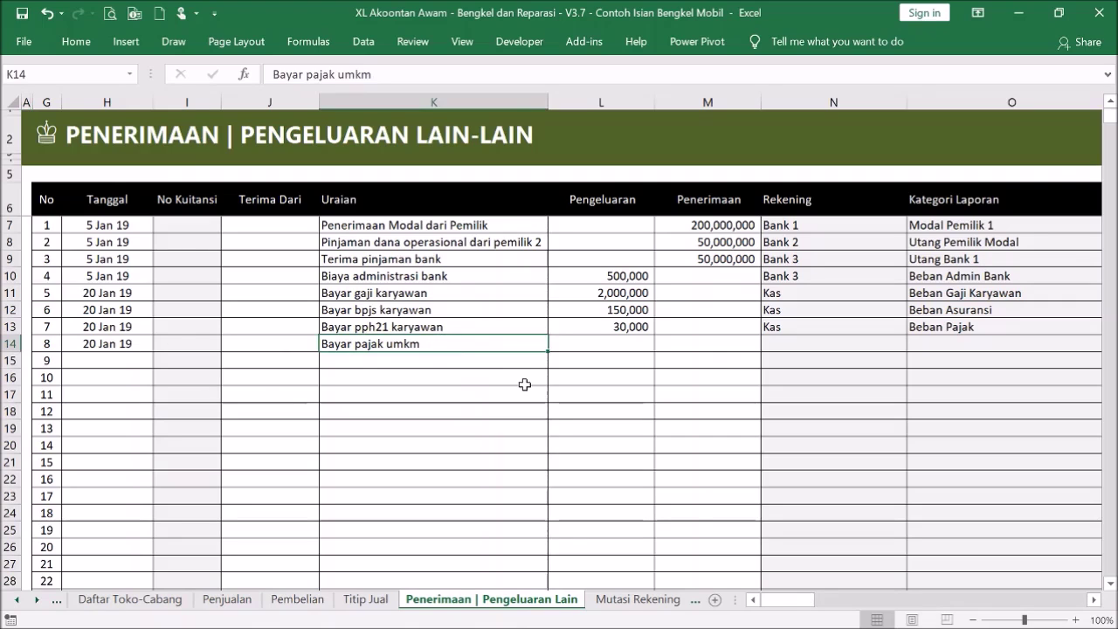
pyautogui.click(613, 341)
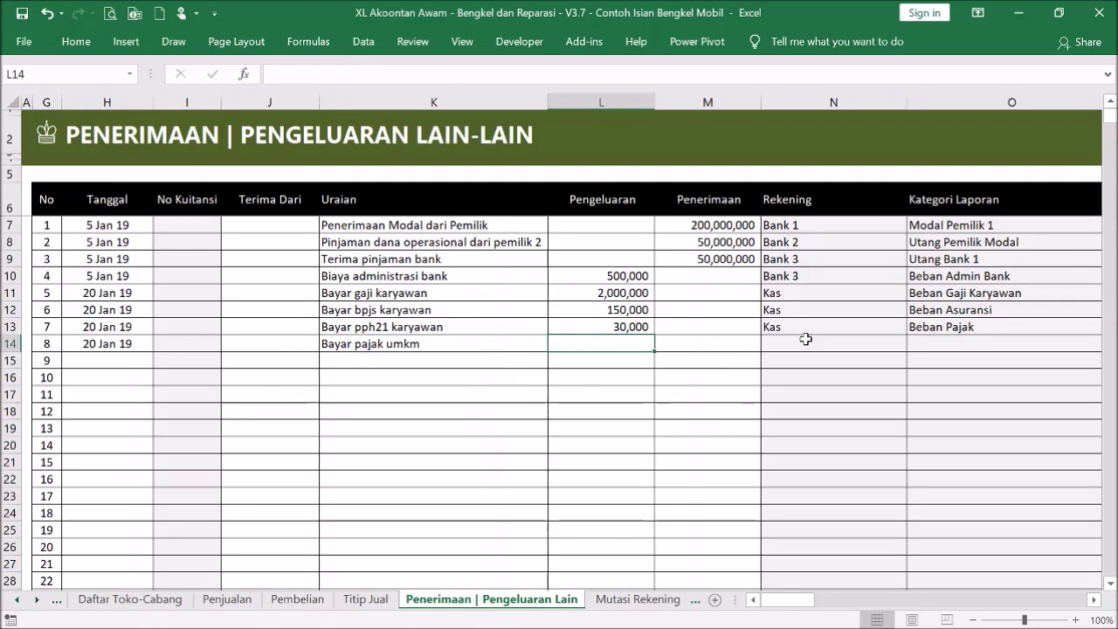
pyautogui.click(105, 343)
pyautogui.write('5')
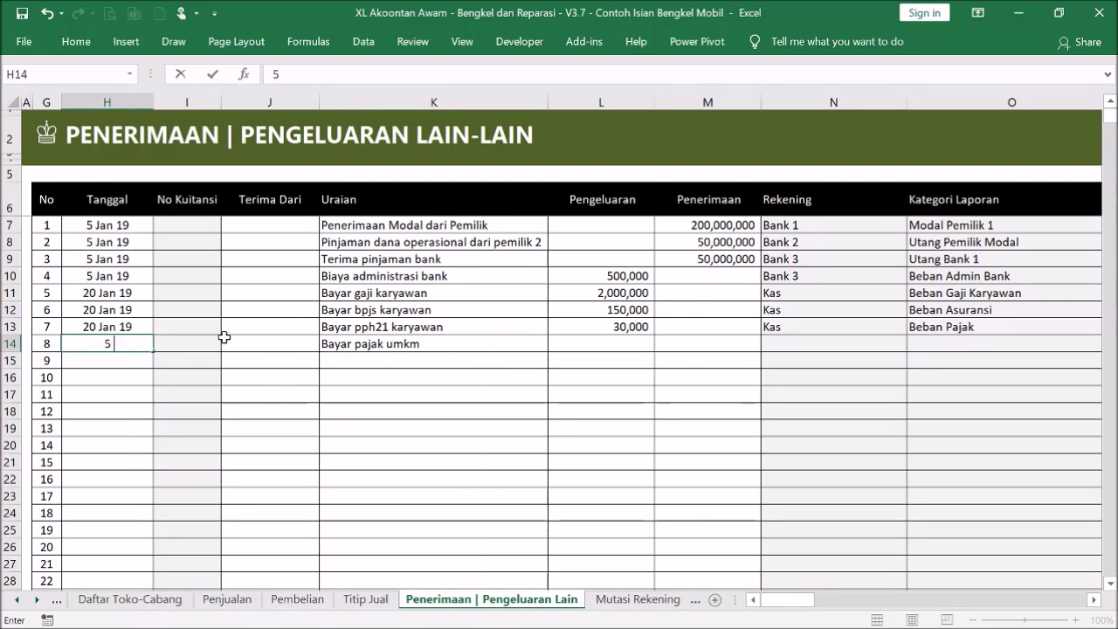
pyautogui.write(' feb 19')
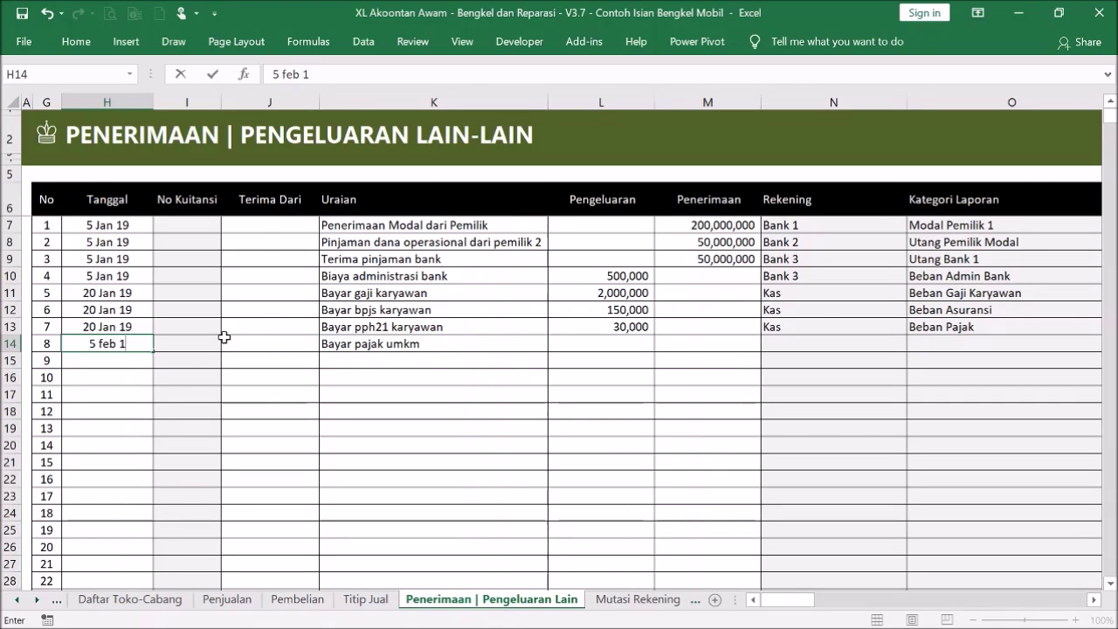
# - Enter a Pengeluaran amount of 100000 for entry 8 and copy the Rekening and Kategori Laporan from entry 7 into it
pyautogui.click(636, 346)
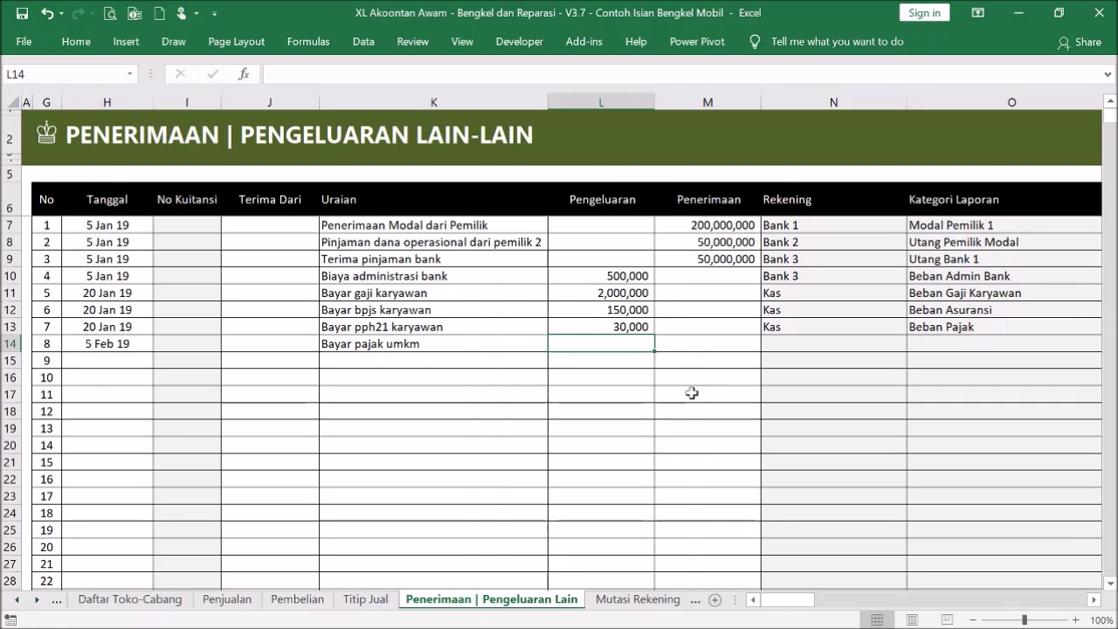
pyautogui.write('100000')
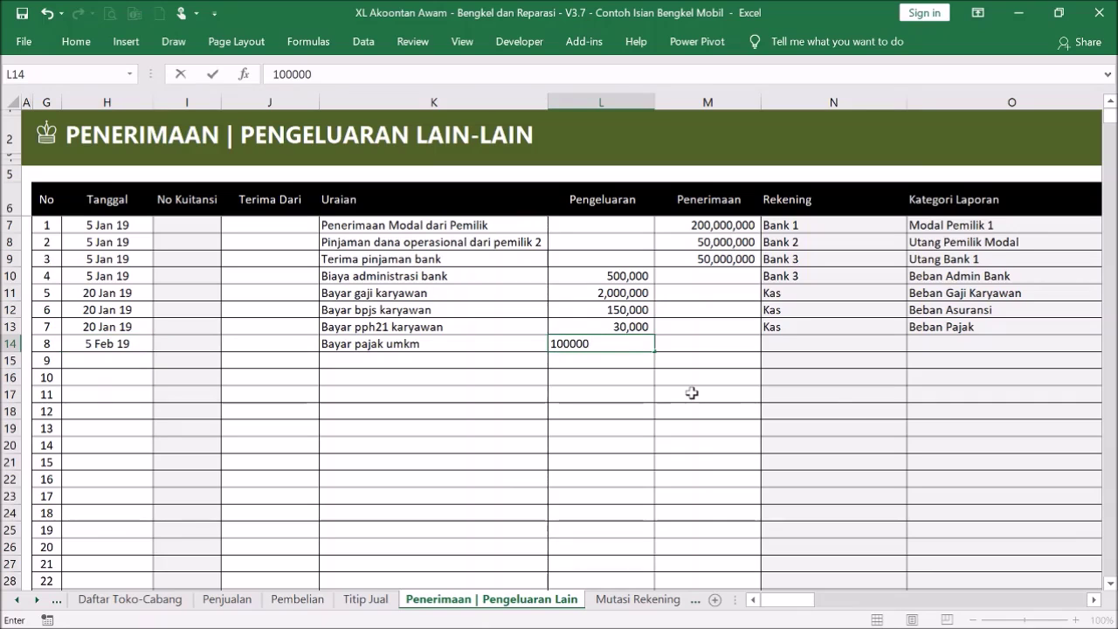
pyautogui.click(844, 404)
pyautogui.click(855, 350)
pyautogui.moveTo(891, 326); pyautogui.dragTo(913, 327)
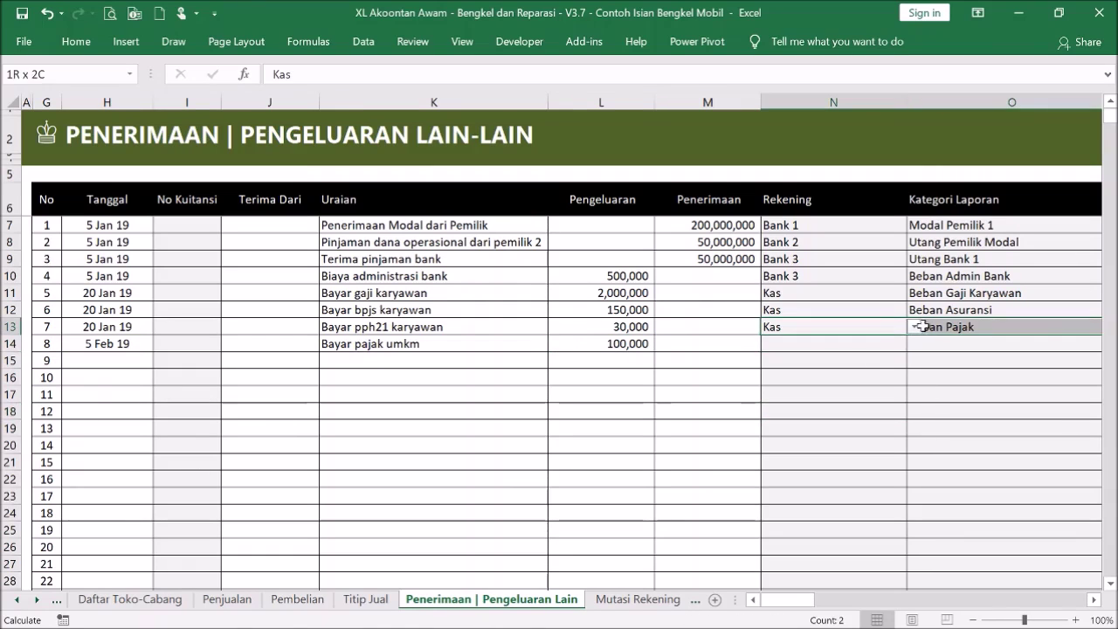
pyautogui.hotkey('ctrl', 'c')
pyautogui.click(863, 342)
pyautogui.hotkey('ctrl', 'v')
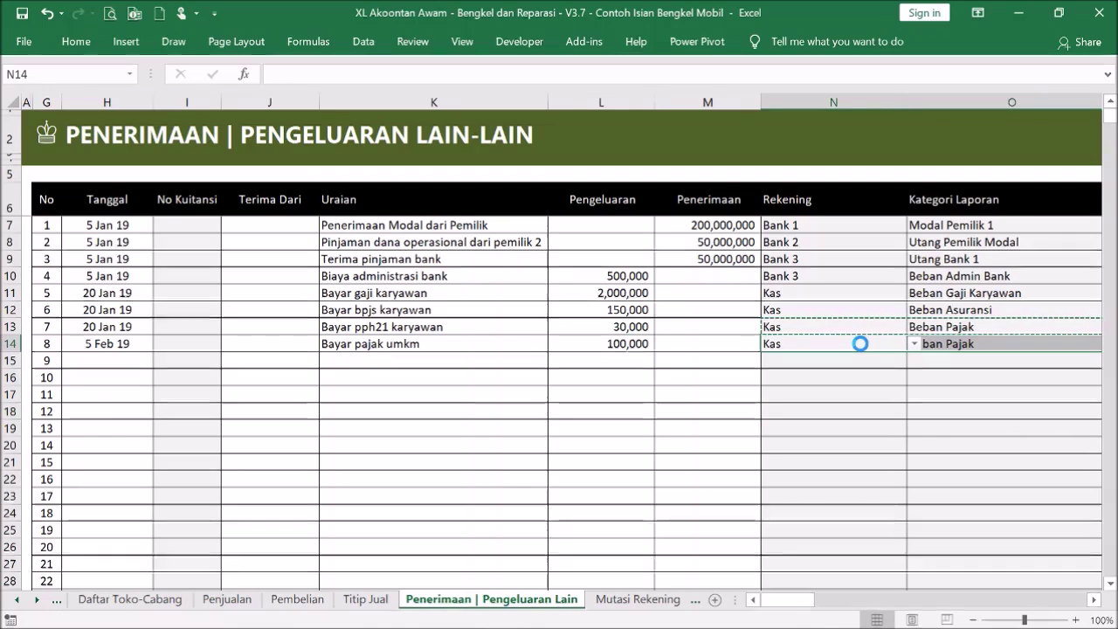
pyautogui.click(750, 376)
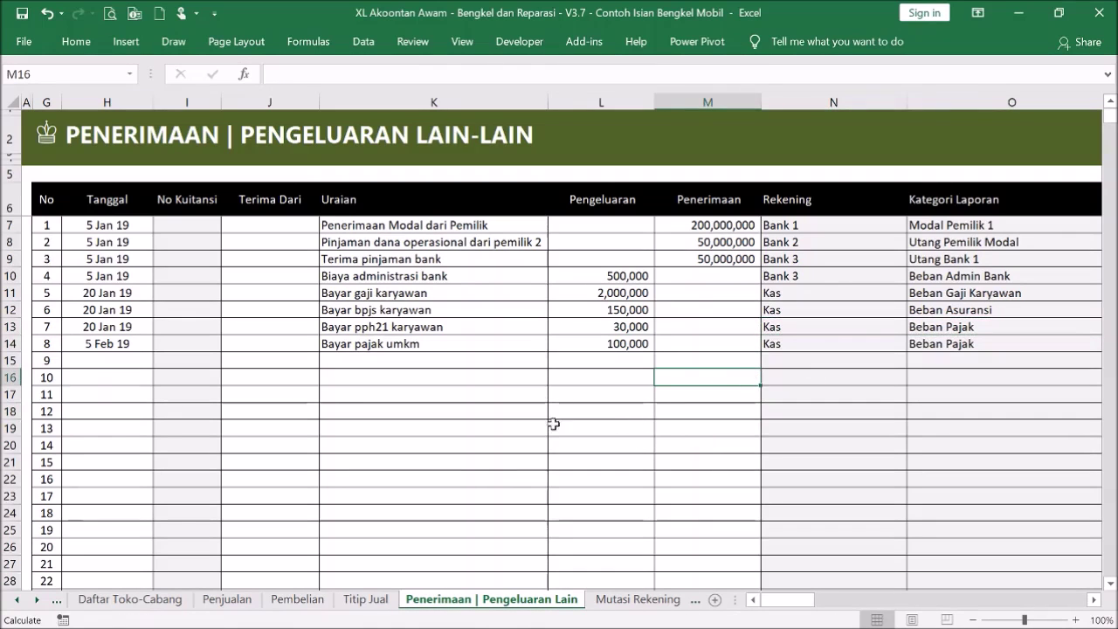
# - Enter 6 Jan 19 as the Tanggal and "karyawan kasbon pribadi" as the Uraian of entry 9
pyautogui.click(129, 361)
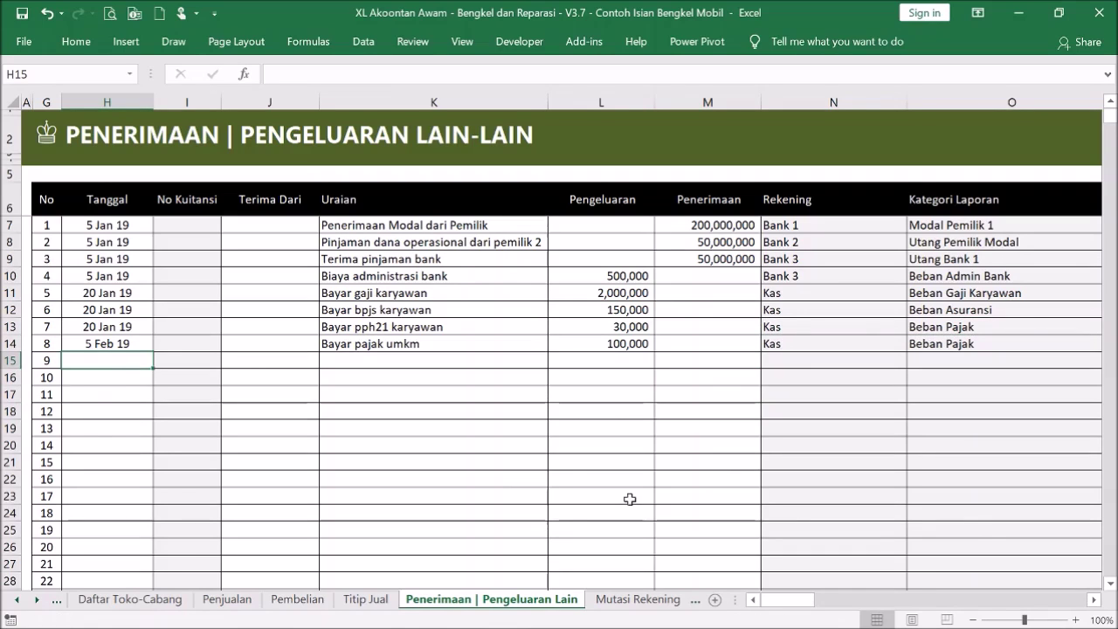
pyautogui.write('6 jan 19')
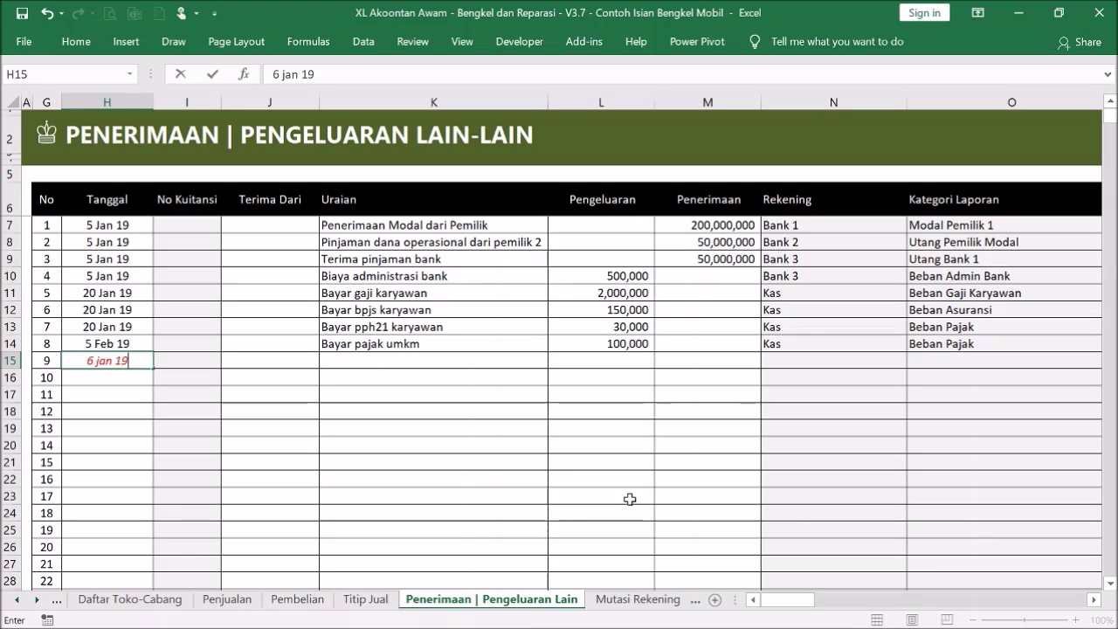
pyautogui.click(90, 310)
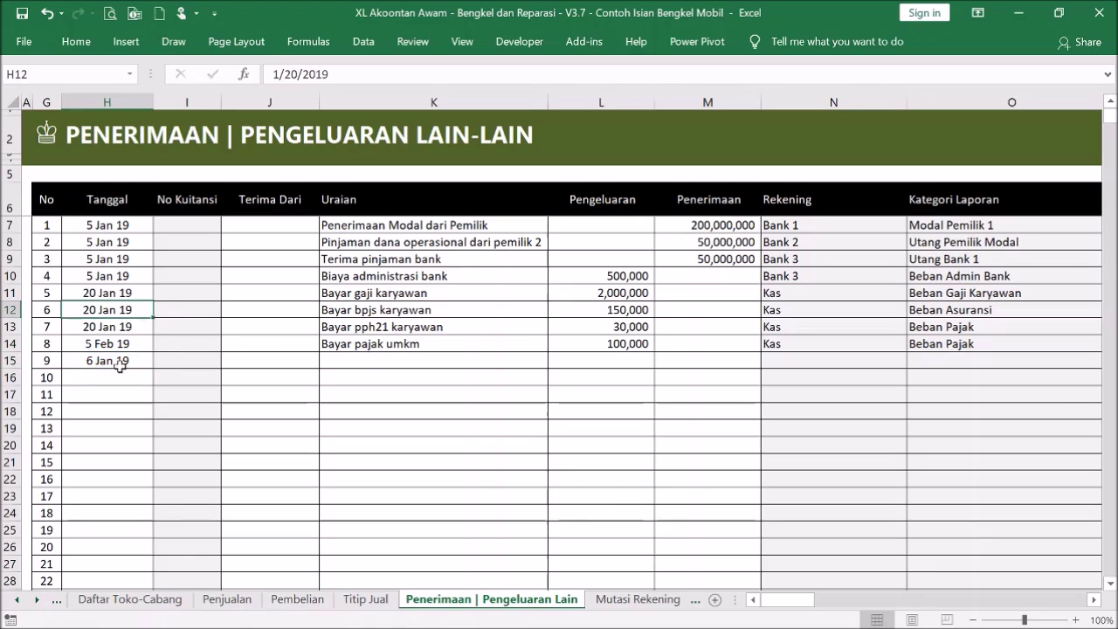
pyautogui.click(477, 359)
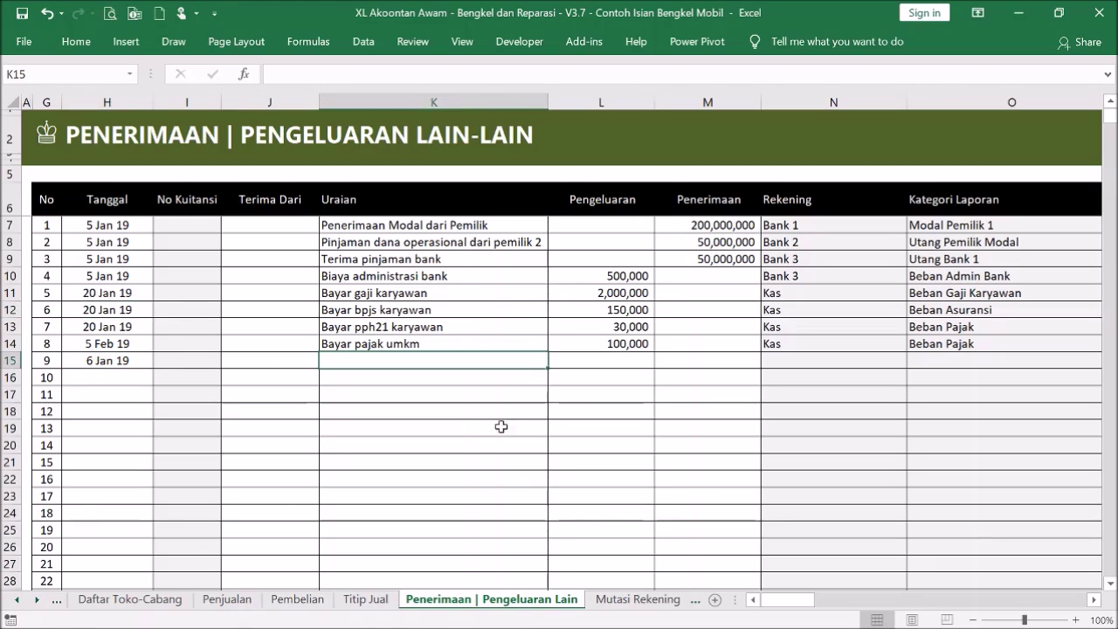
pyautogui.write('karyawan kasbon')
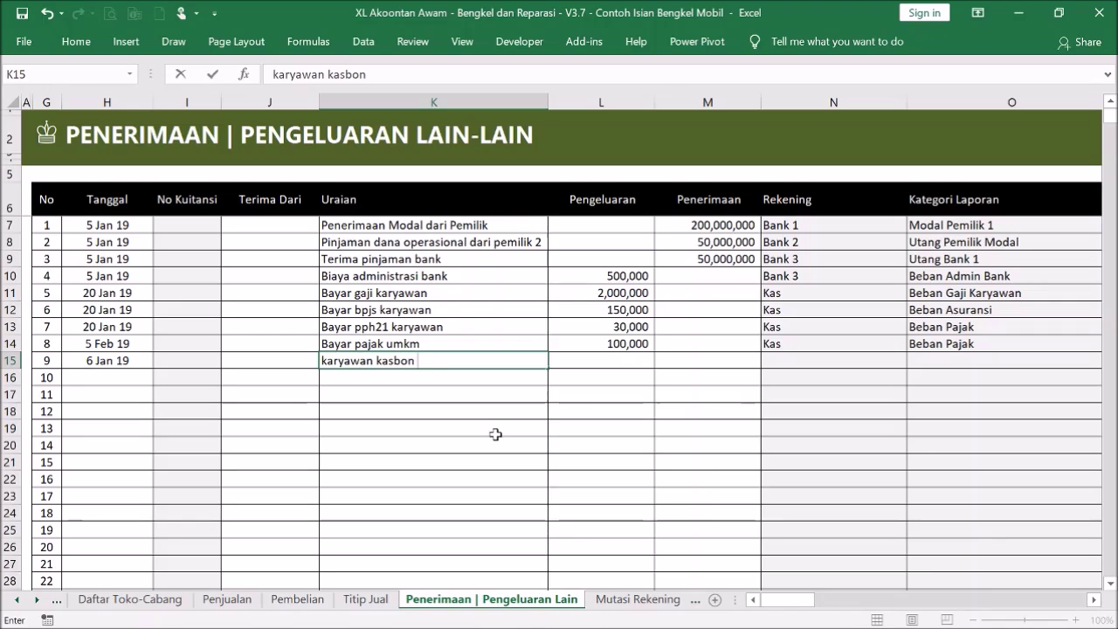
pyautogui.write(' pribadi')
pyautogui.press('Return')
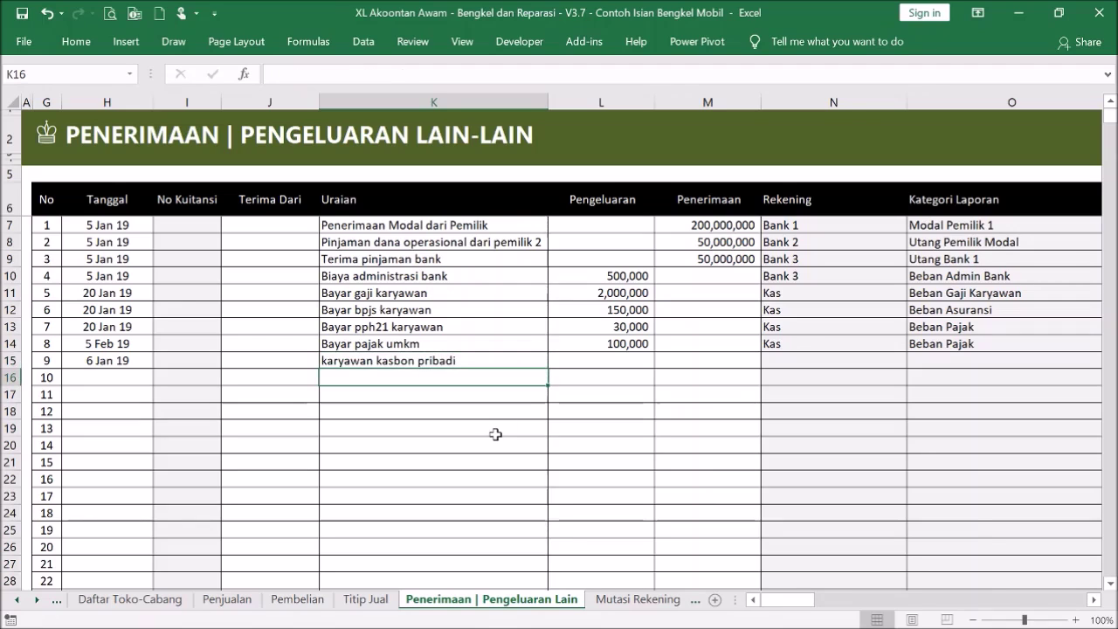
# - Enter a Pengeluaran amount of 500000 for entry 9 and set its Rekening to Kas
pyautogui.click(609, 360)
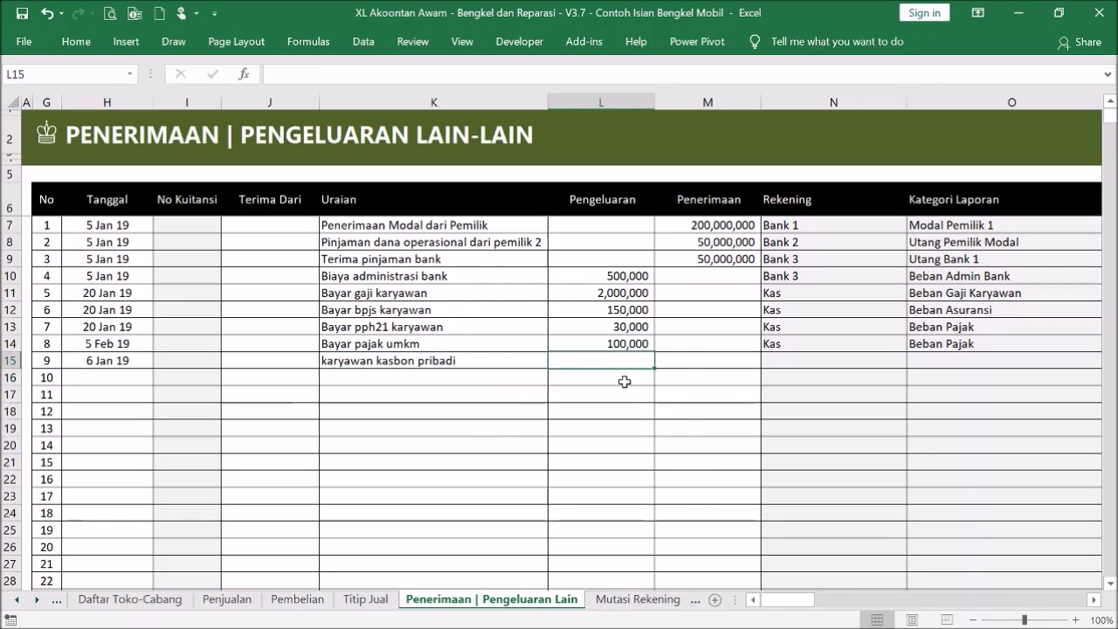
pyautogui.write('500000')
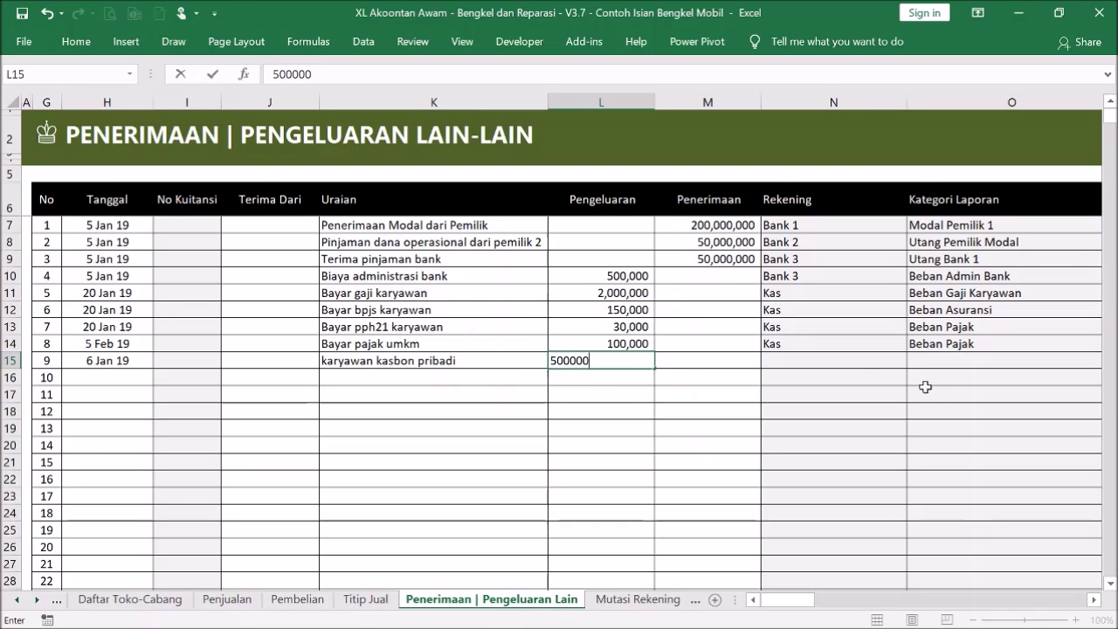
pyautogui.click(845, 362)
pyautogui.click(914, 361)
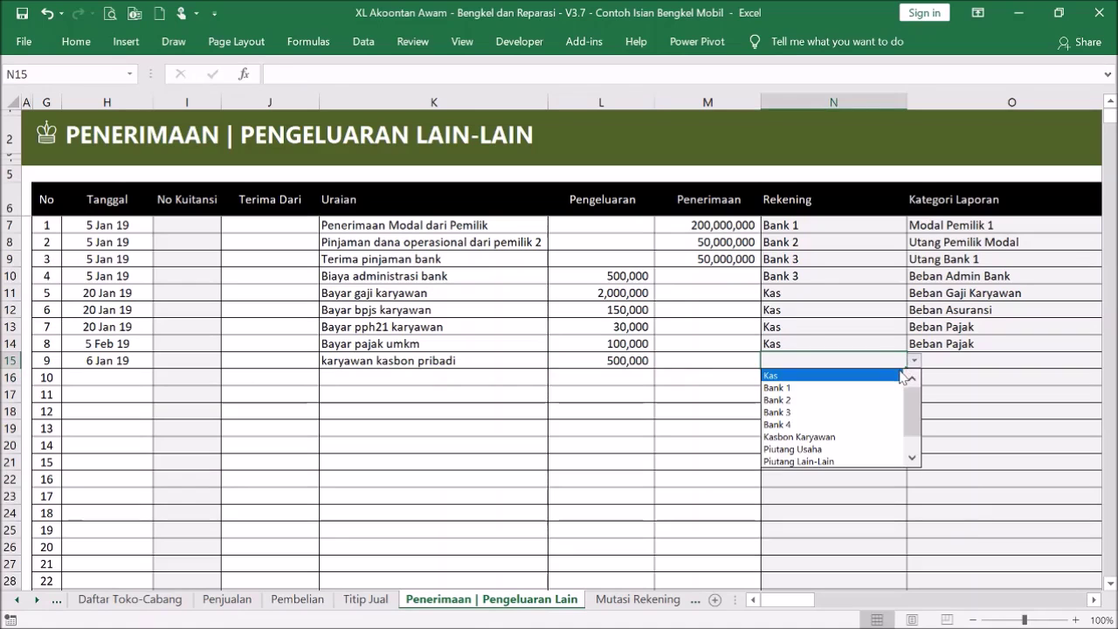
pyautogui.click(903, 376)
# - Set the Kategori Laporan of entry 9 to Kasbon Karyawan
pyautogui.click(974, 362)
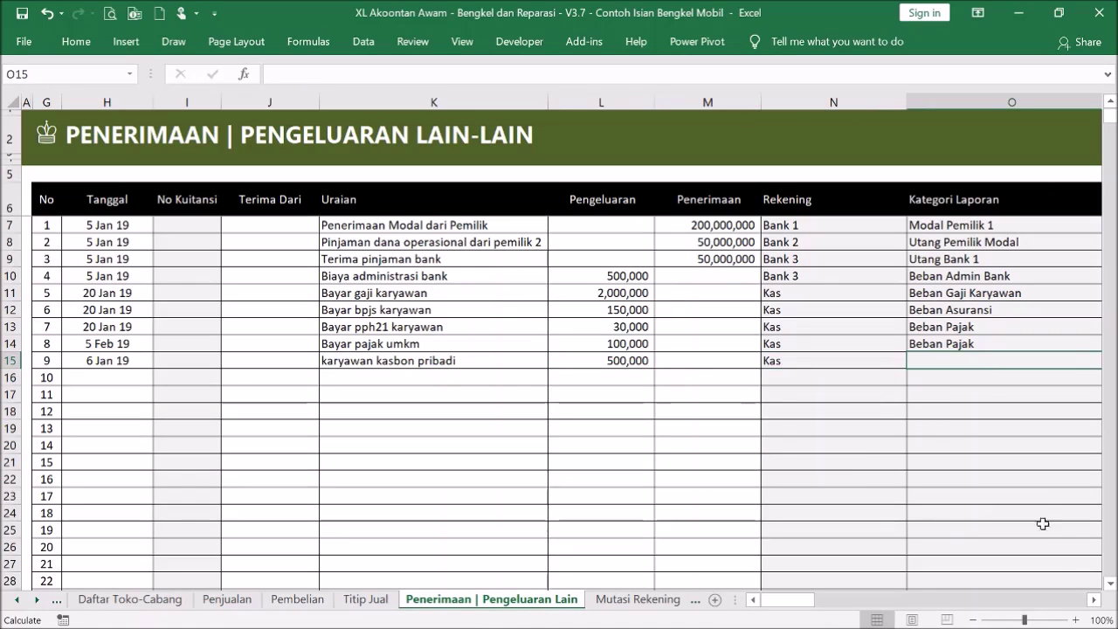
pyautogui.hscroll(3, 996, 367)
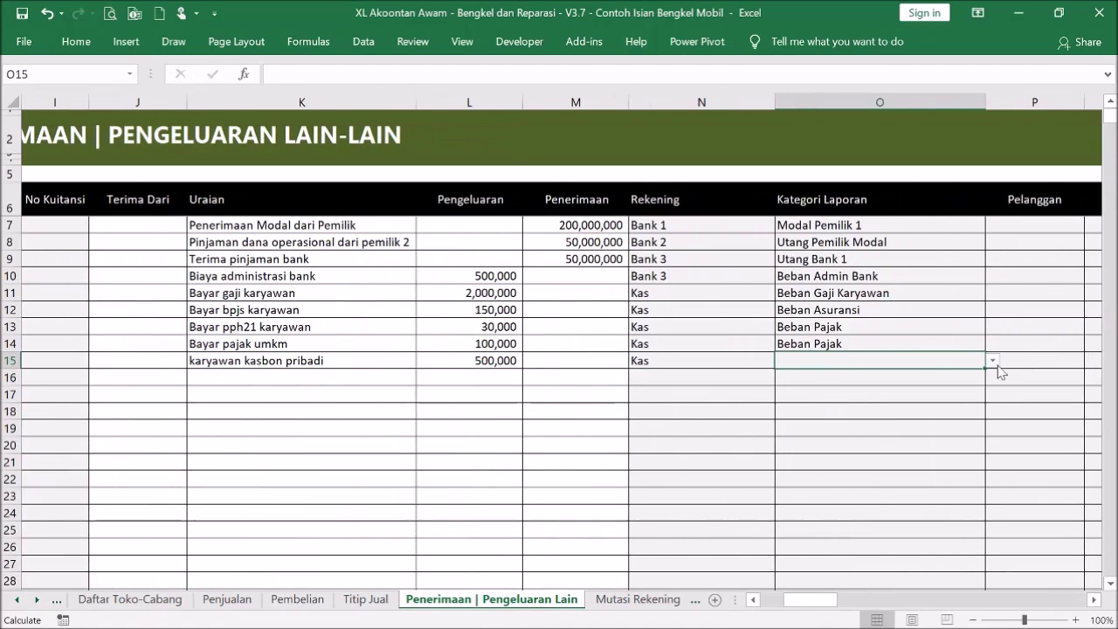
pyautogui.click(993, 361)
pyautogui.scroll(3, 996, 393)
pyautogui.scroll(4, 993, 394)
pyautogui.scroll(8, 993, 398)
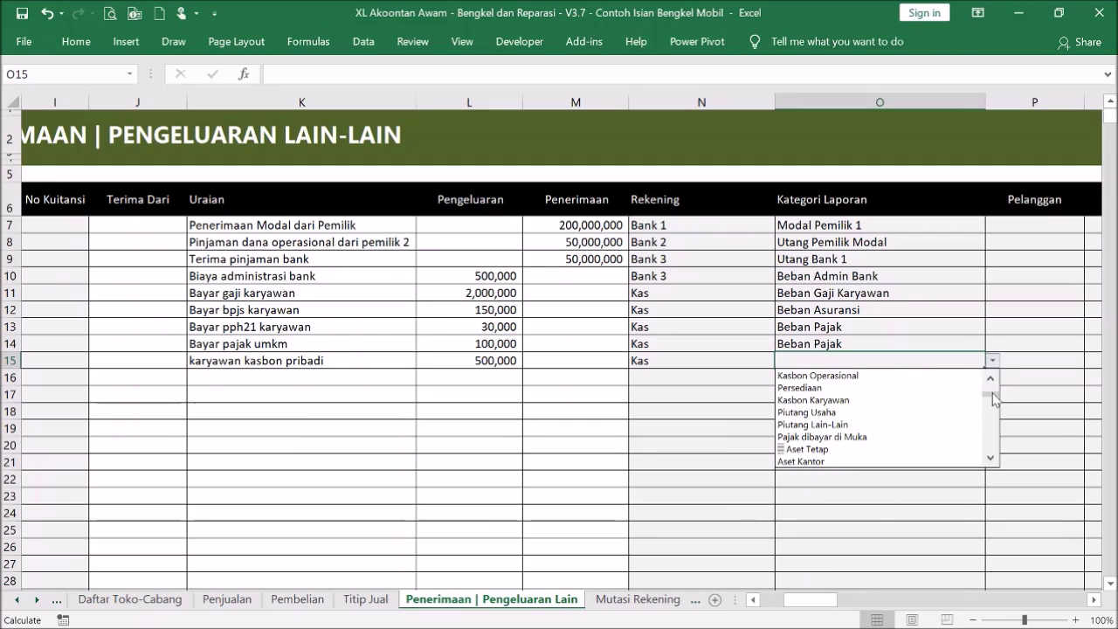
pyautogui.click(907, 400)
pyautogui.press('Down')
pyautogui.press('Down')
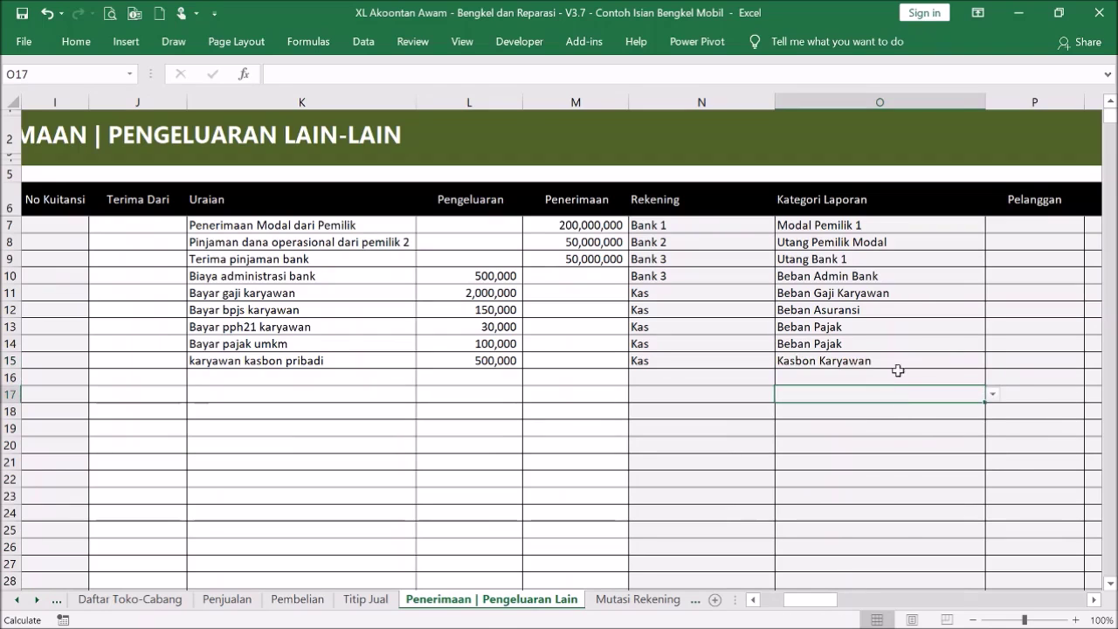
pyautogui.moveTo(795, 601); pyautogui.dragTo(731, 588)
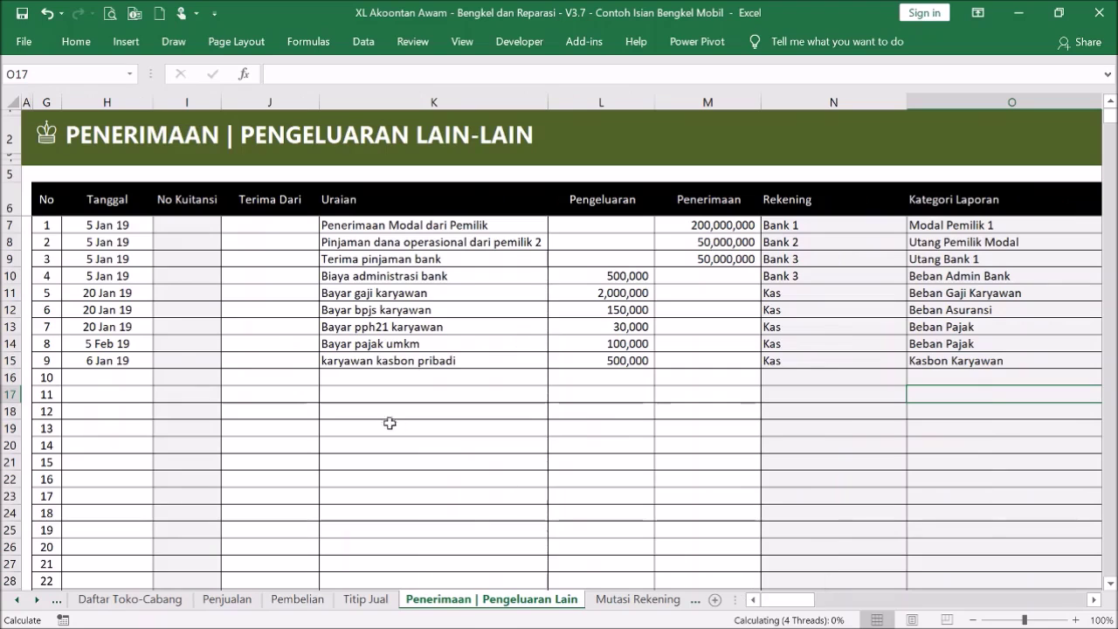
# - Assign No Kuitansi KU0005 to entry 9 and enter the employee's name under Terima Dari
pyautogui.click(174, 363)
pyautogui.click(228, 361)
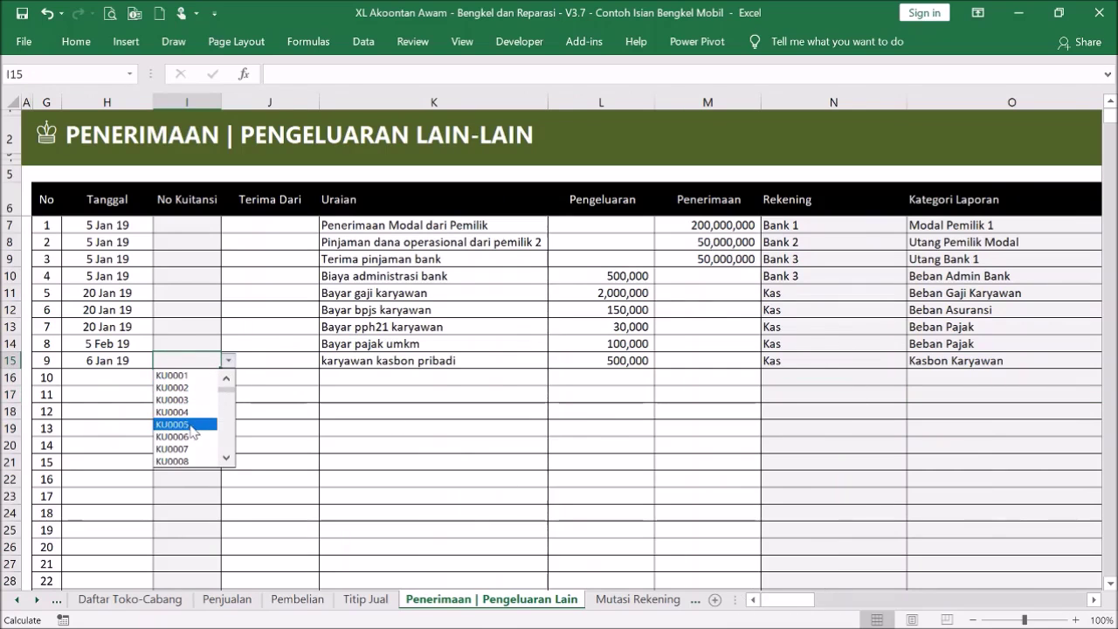
pyautogui.click(199, 417)
pyautogui.click(251, 360)
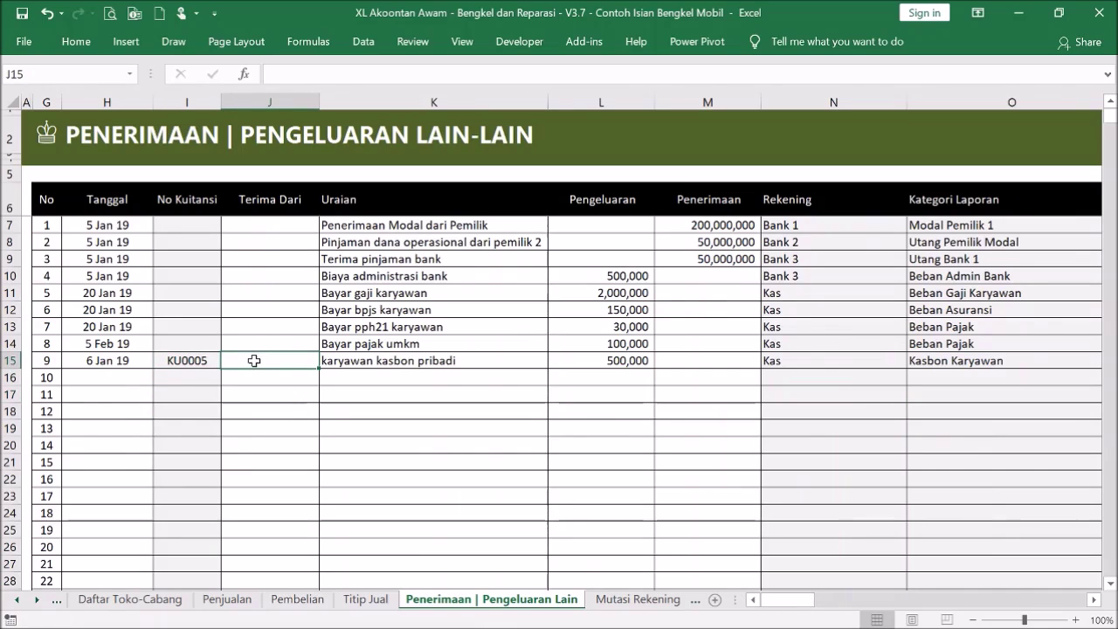
pyautogui.write('Steve')
pyautogui.press('Return')
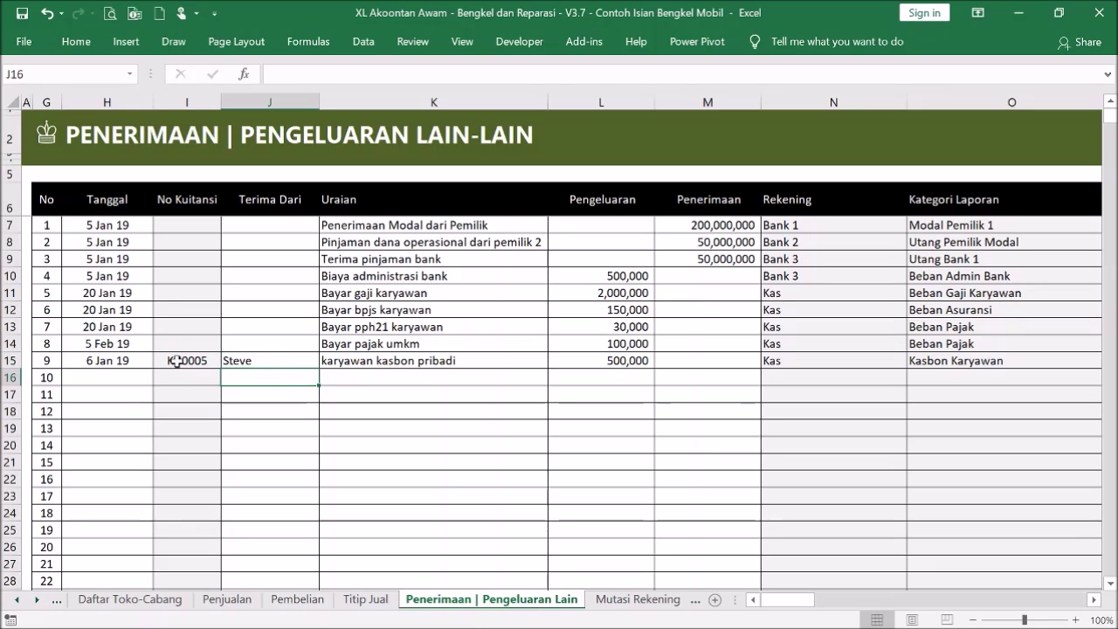
# - Open the Cetak Kuitansi form from the Menu sheet and select No Kuitansi KU0005
pyautogui.click(47, 132)
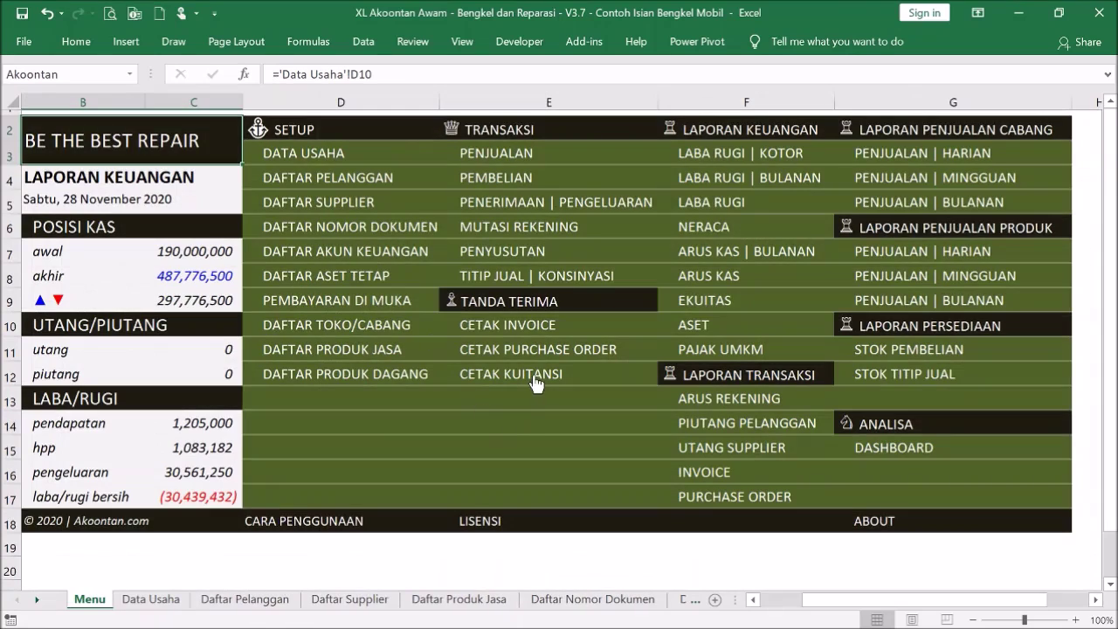
pyautogui.click(531, 375)
pyautogui.click(332, 191)
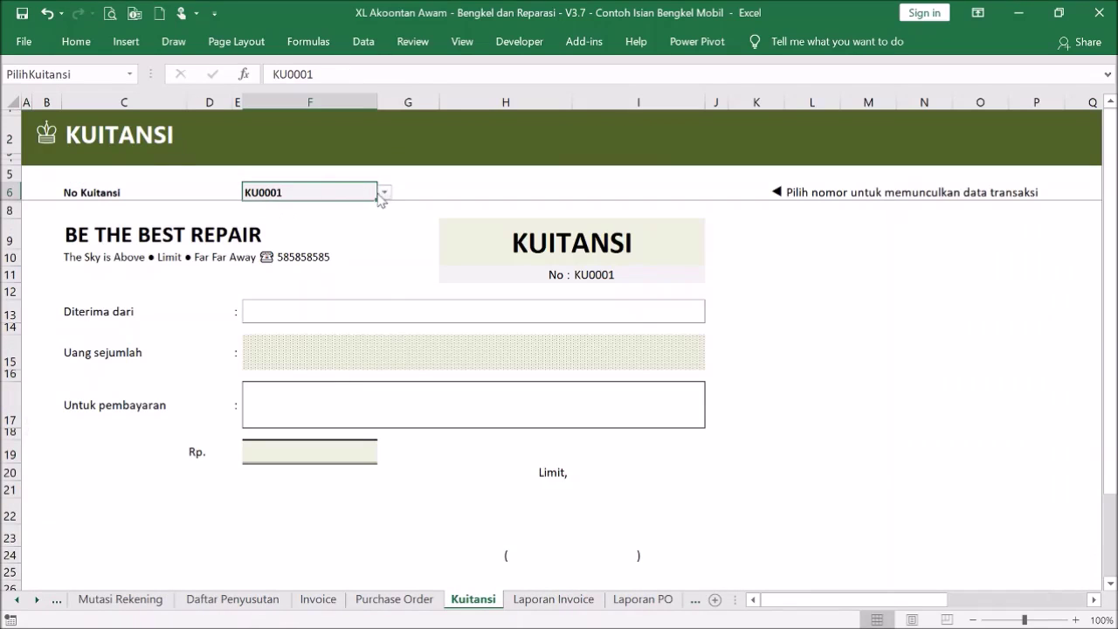
pyautogui.click(384, 192)
pyautogui.click(341, 256)
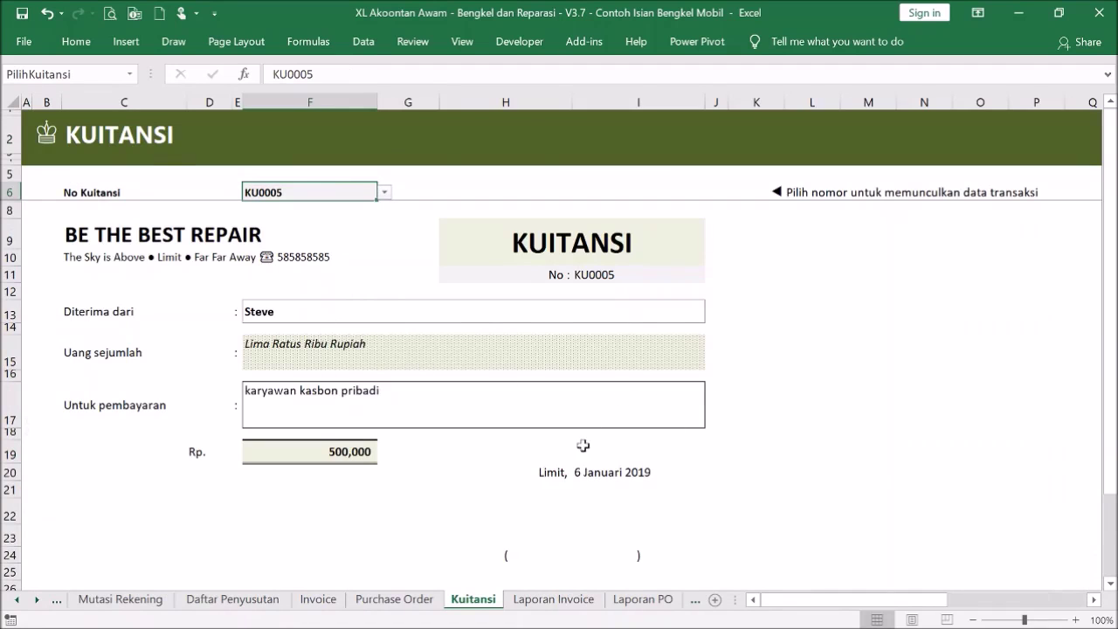
# - In the Penerimaan | Pengeluaran Lain-Lain sheet, date entry 11 as 6 Feb 19 and describe it as pembayaran kasbon karyawan
pyautogui.click(45, 144)
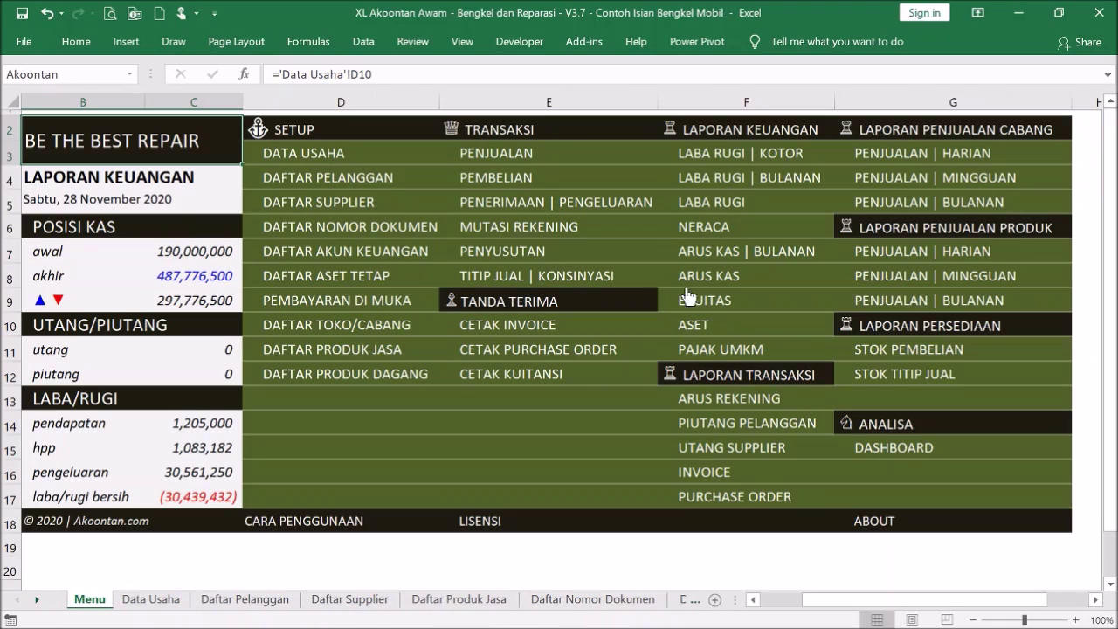
pyautogui.click(576, 207)
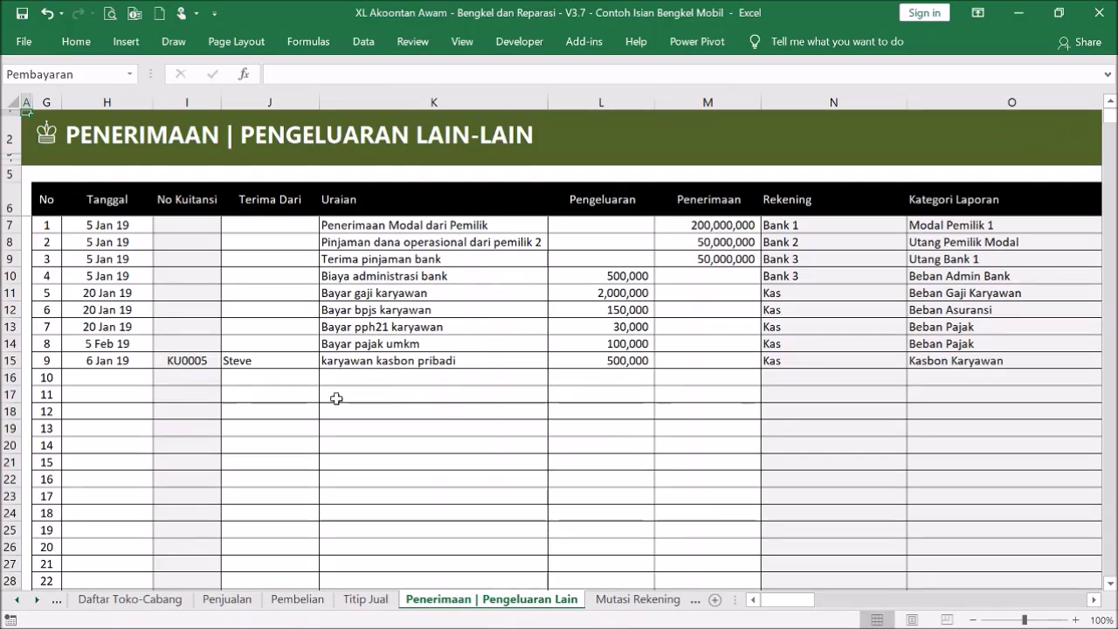
pyautogui.click(115, 376)
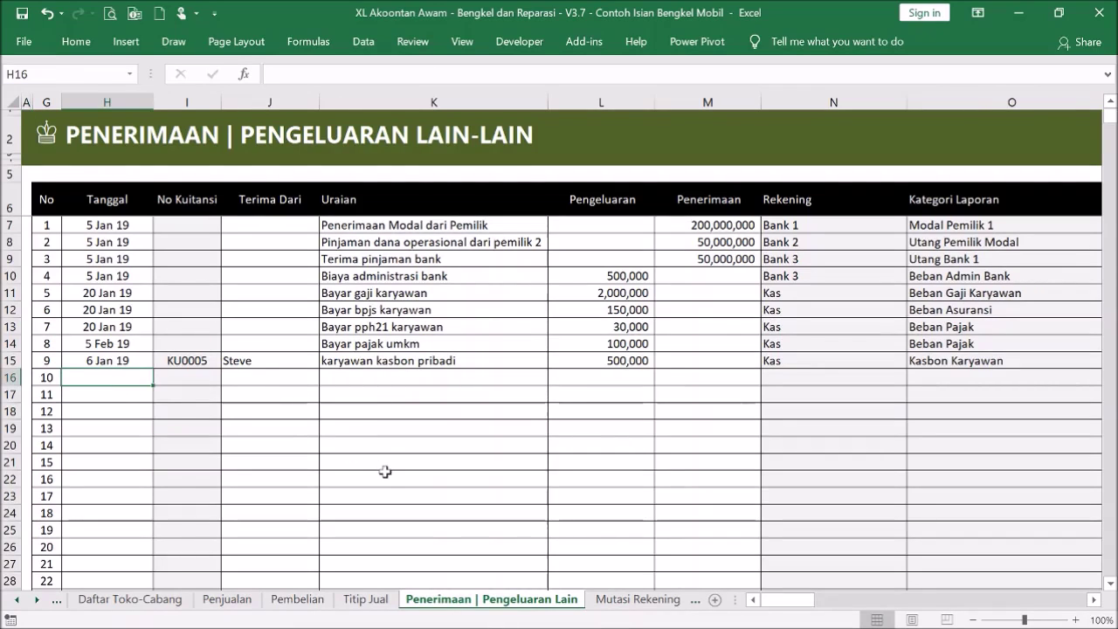
pyautogui.click(96, 394)
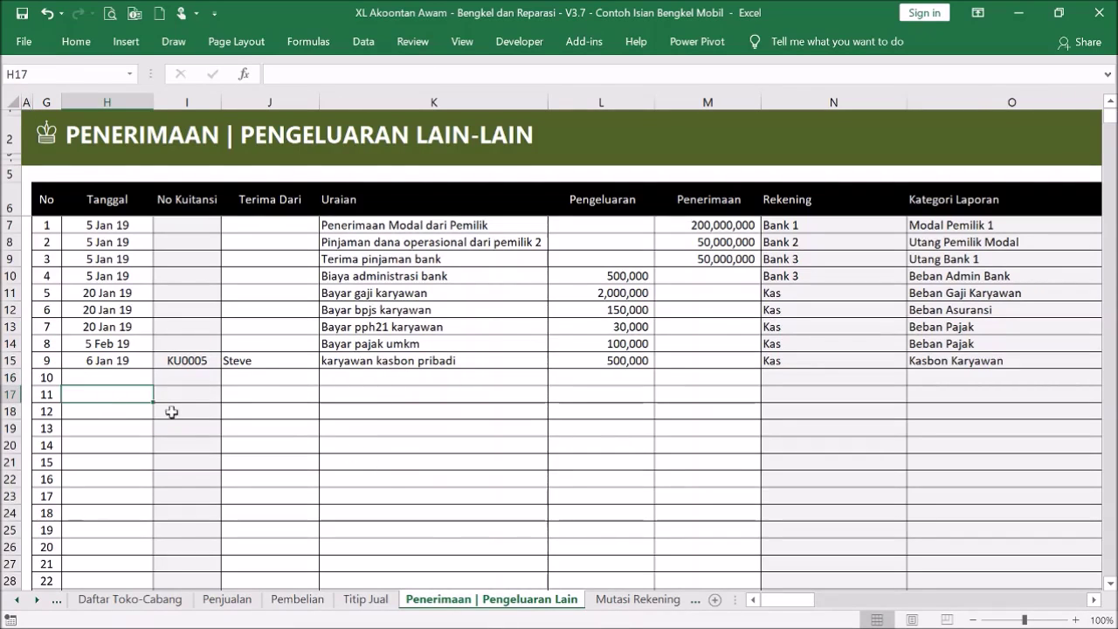
pyautogui.write('6 f')
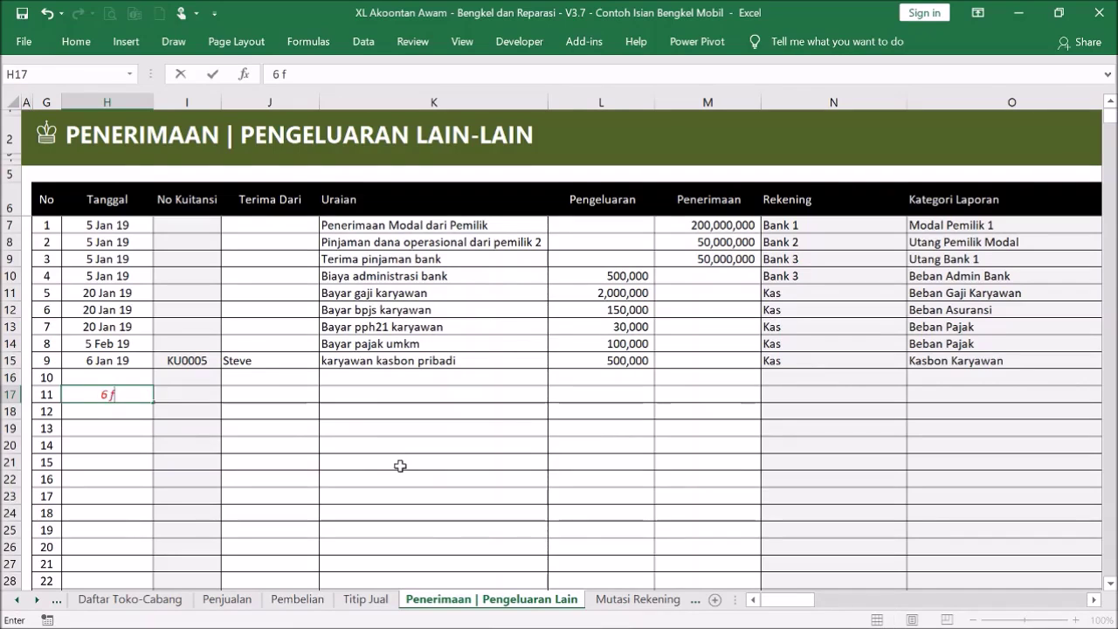
pyautogui.write('eb 19')
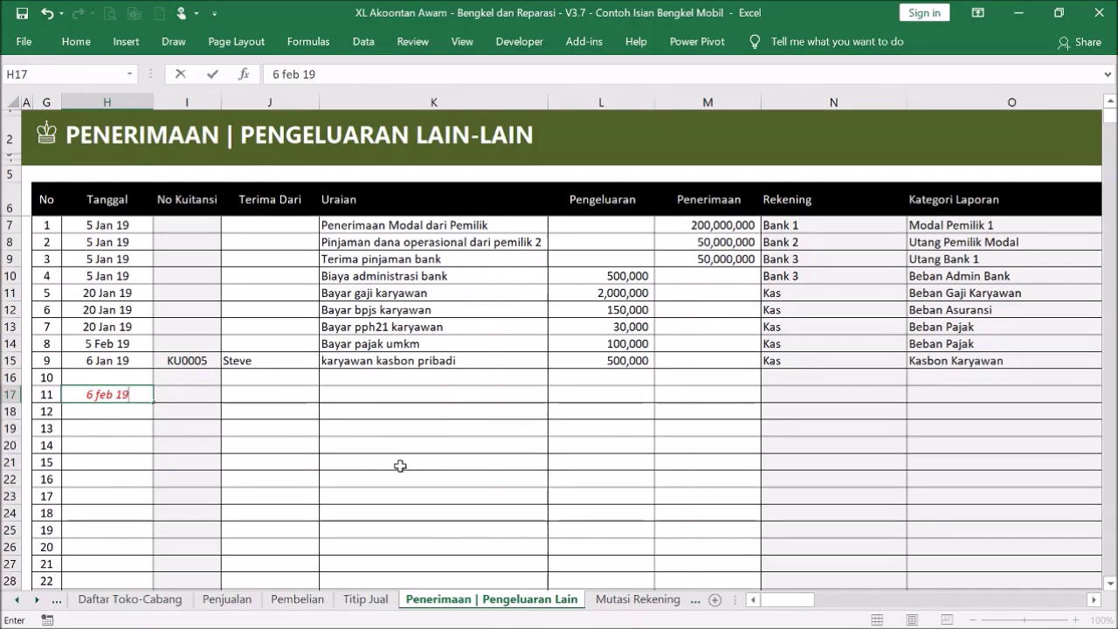
pyautogui.click(411, 395)
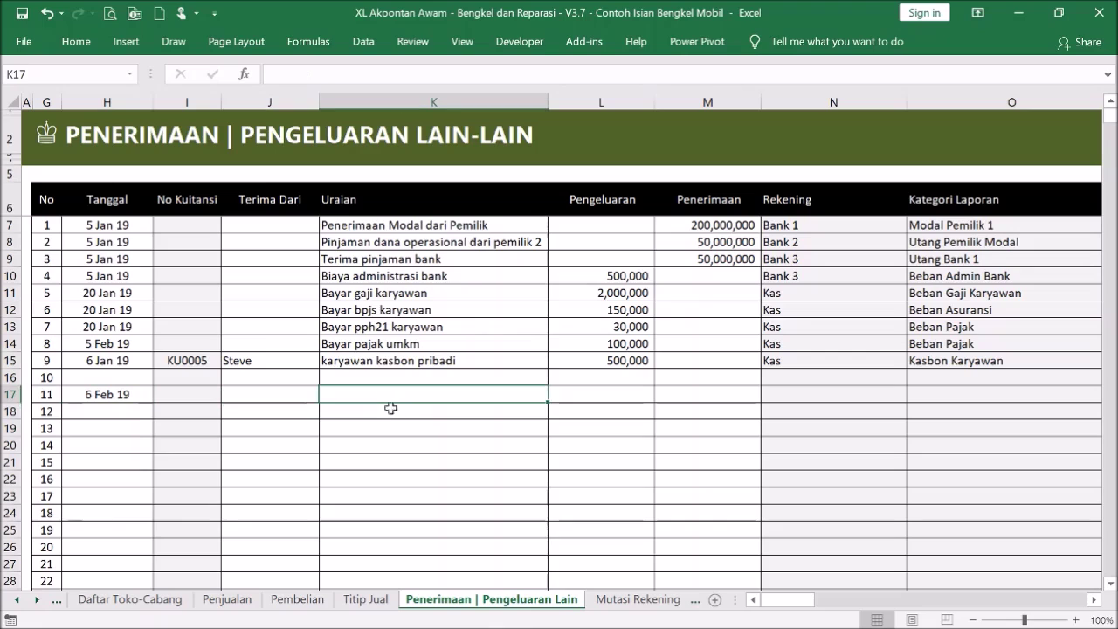
pyautogui.write('pemb')
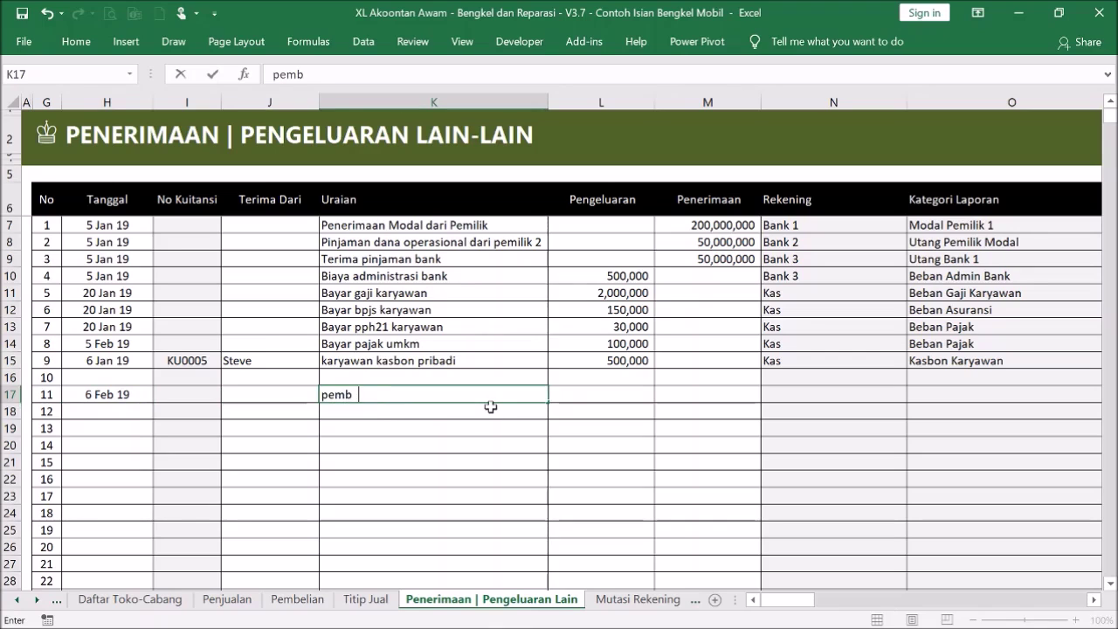
pyautogui.write('ayaran kasbon karawan')
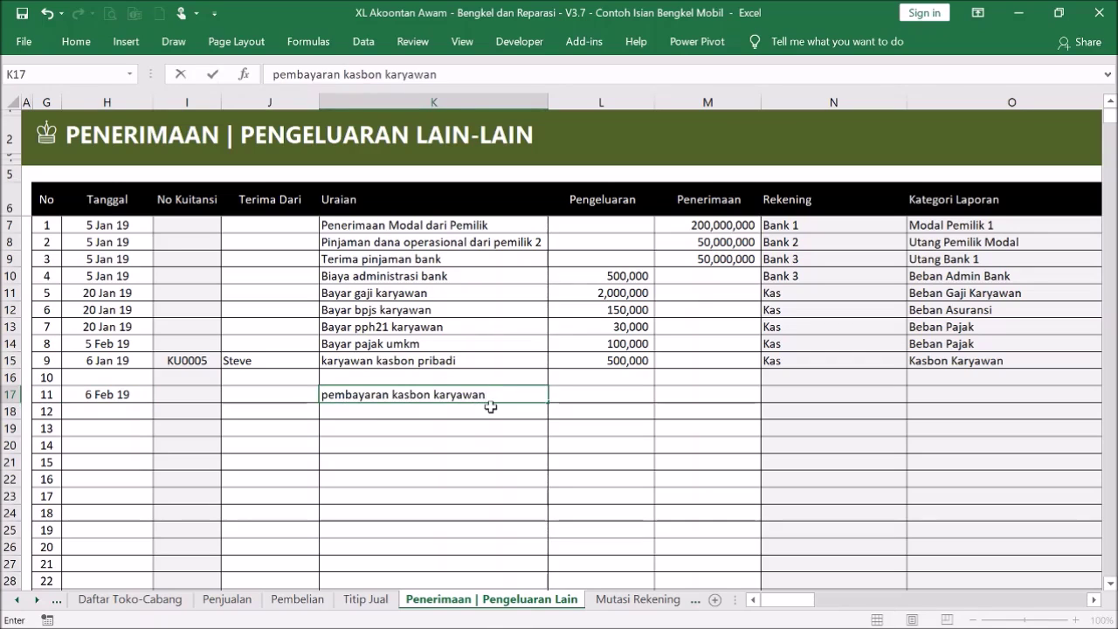
# - Enter a Penerimaan amount of 250000 for entry 11 and set its Rekening to Kas
pyautogui.click(556, 394)
pyautogui.click(697, 396)
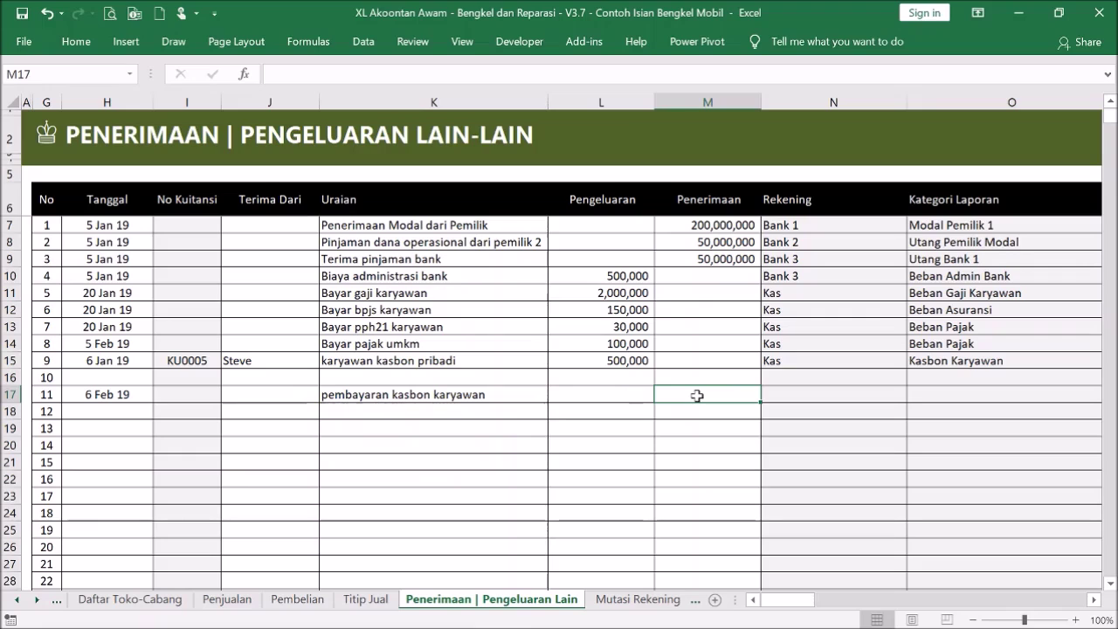
pyautogui.write('2')
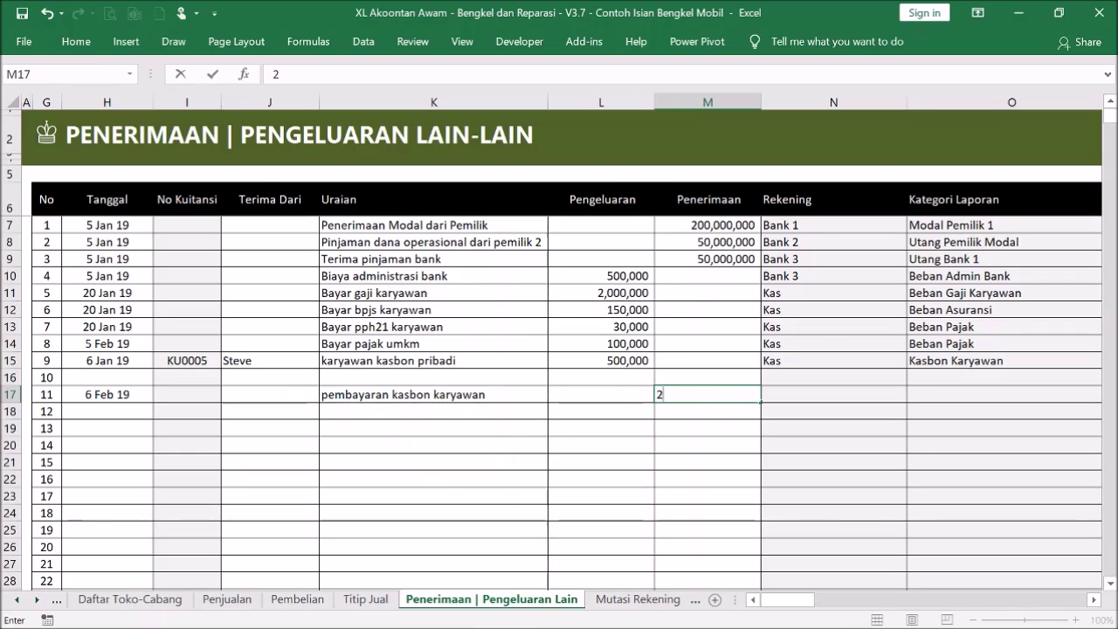
pyautogui.write('50000')
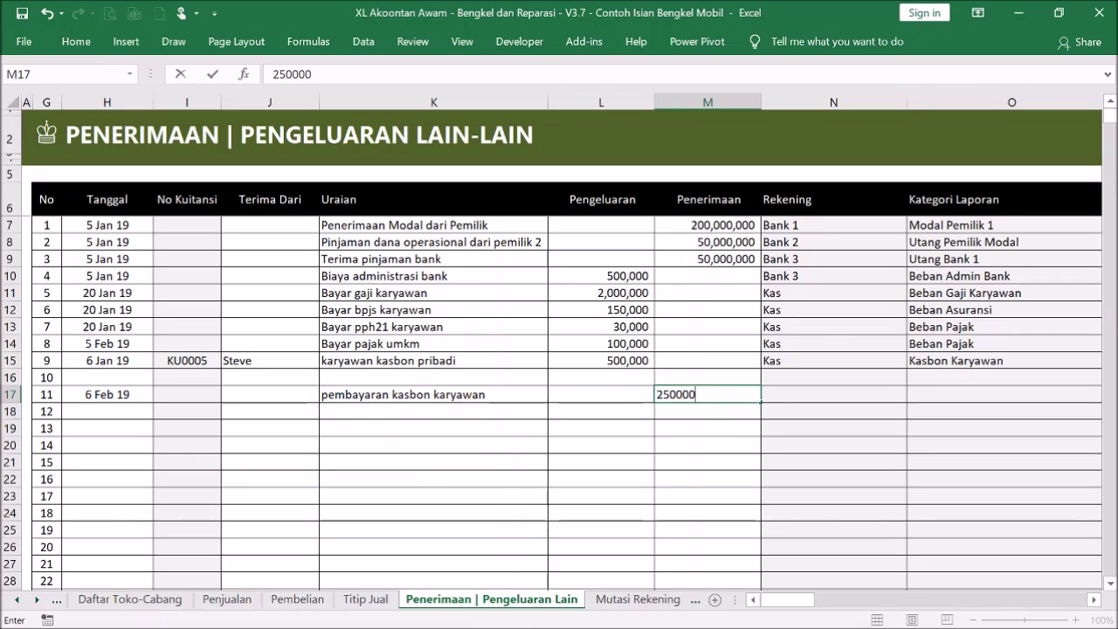
pyautogui.click(843, 395)
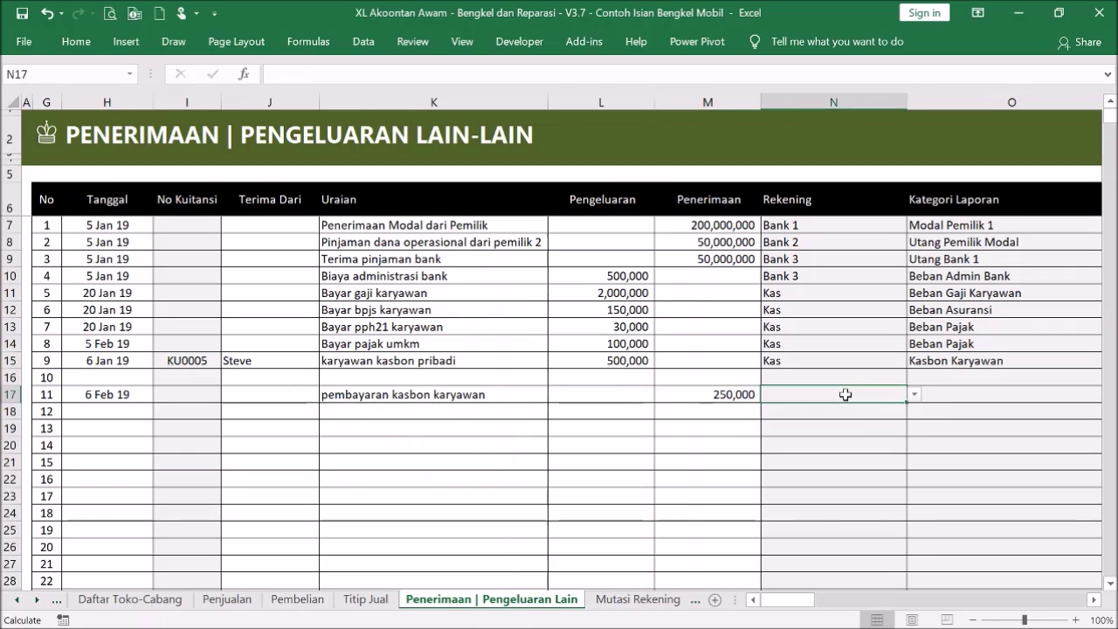
pyautogui.click(913, 396)
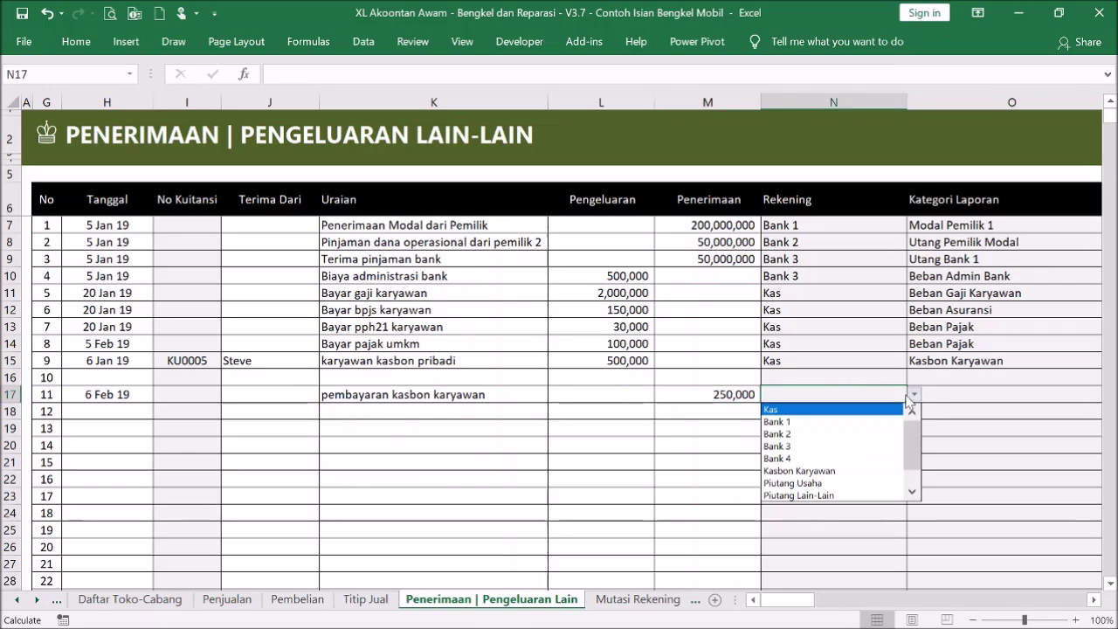
pyautogui.click(856, 409)
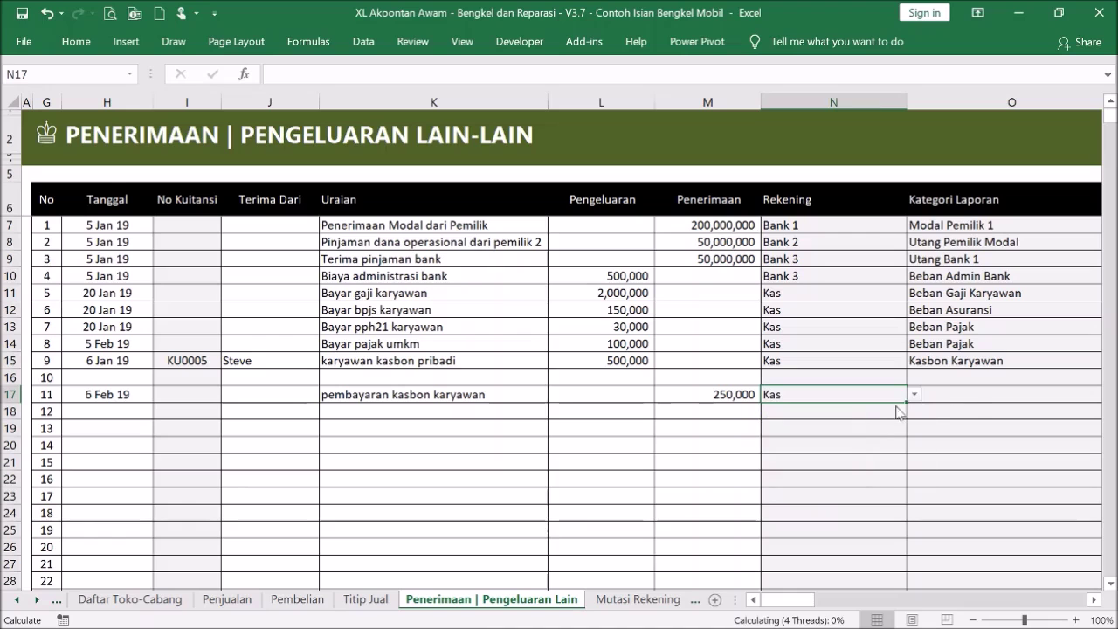
# - Copy the Kategori Laporan Kasbon Karyawan from entry 9 to entry 11
pyautogui.click(976, 397)
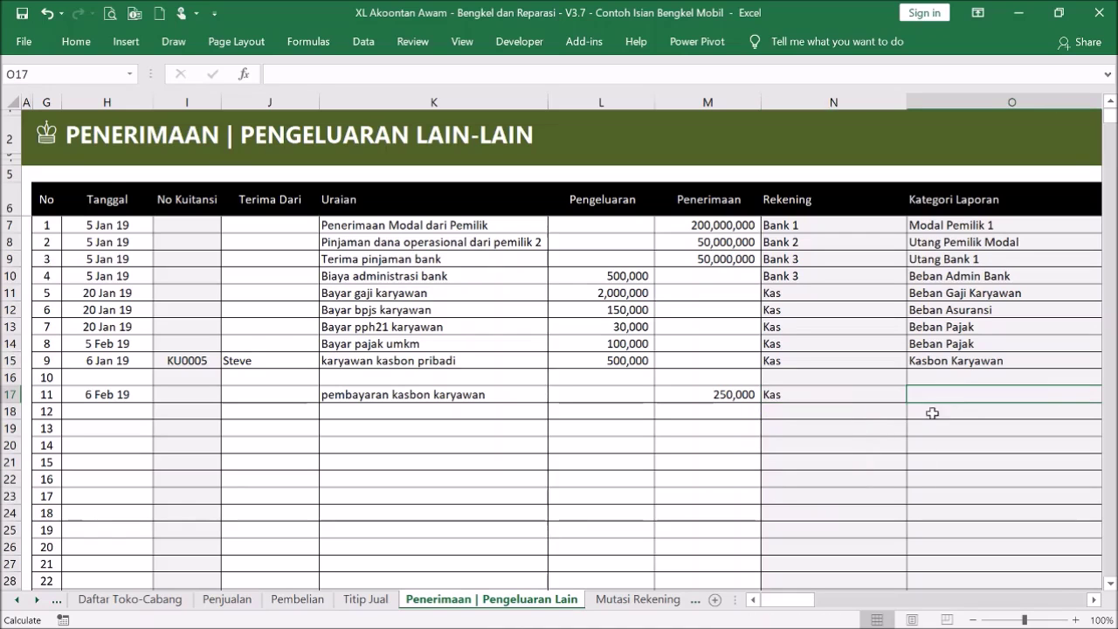
pyautogui.click(1094, 600)
pyautogui.click(993, 398)
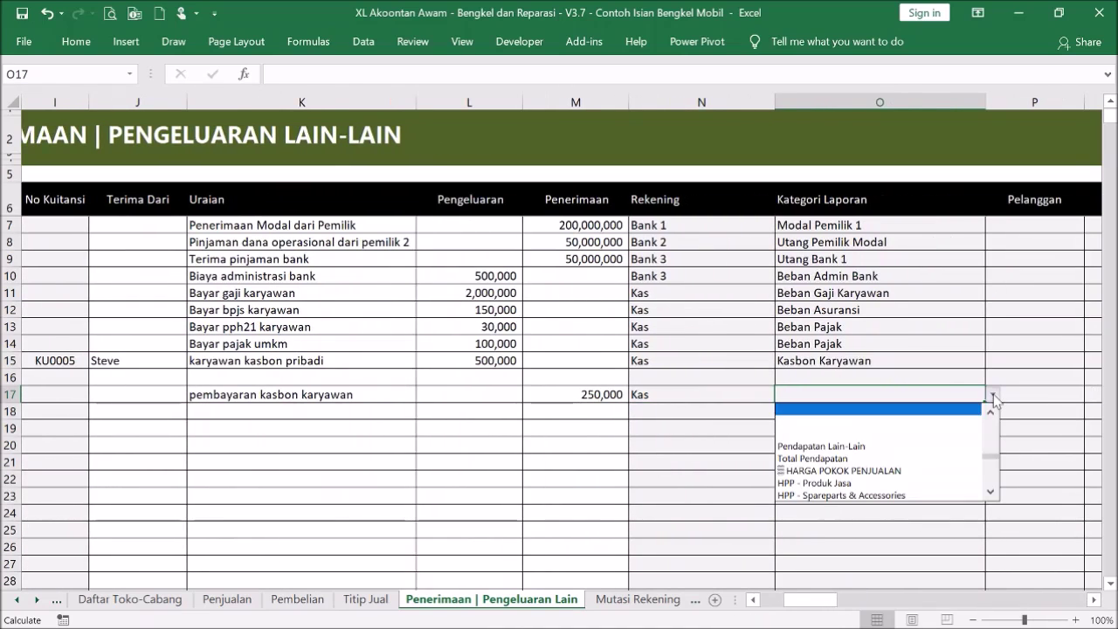
pyautogui.scroll(3, 993, 434)
pyautogui.click(931, 359)
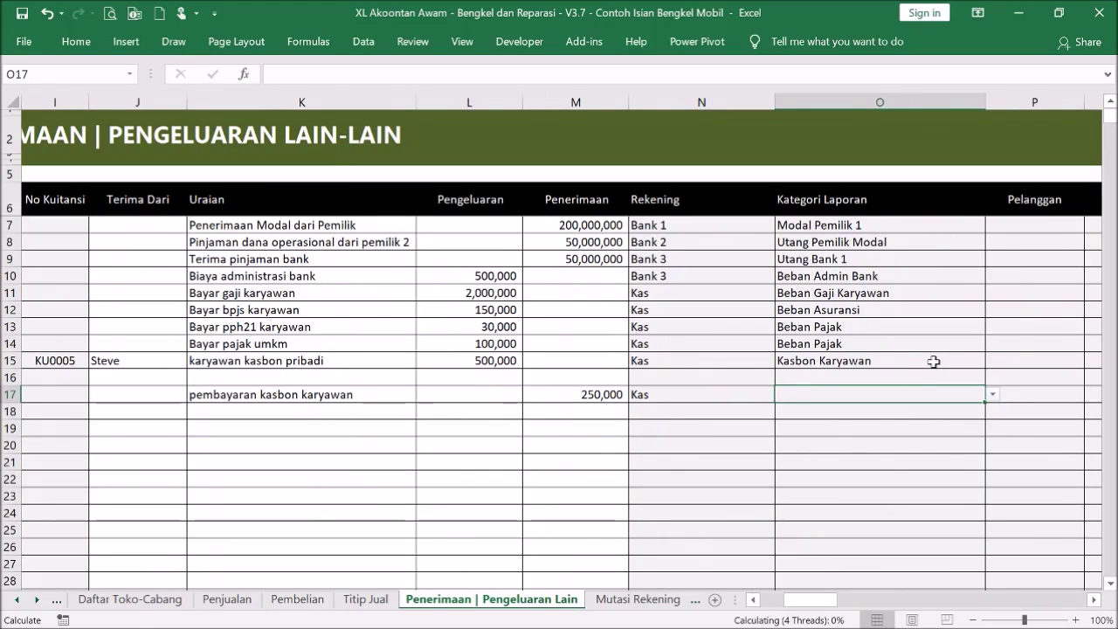
pyautogui.click(933, 362)
pyautogui.hotkey('ctrl', 'c')
pyautogui.click(897, 393)
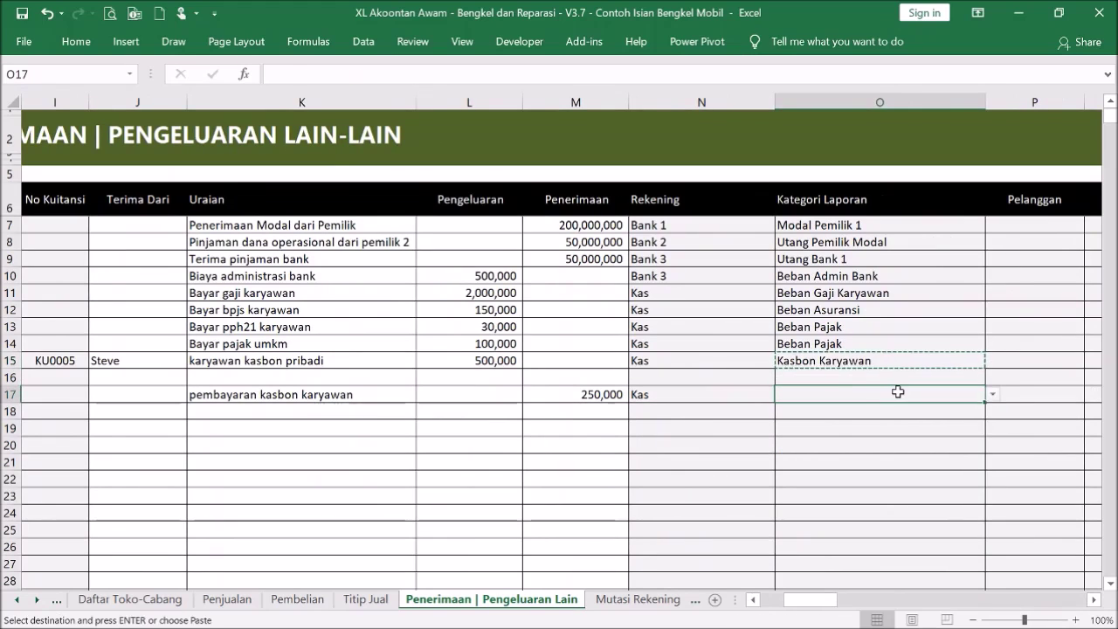
pyautogui.hotkey('ctrl', 'v')
# - Compare the accounts, categories and amounts of entries 9 and 11, and check the 31 Des 19 Kasbon Karyawan balance in Laporan Neraca
pyautogui.moveTo(721, 361); pyautogui.dragTo(802, 397)
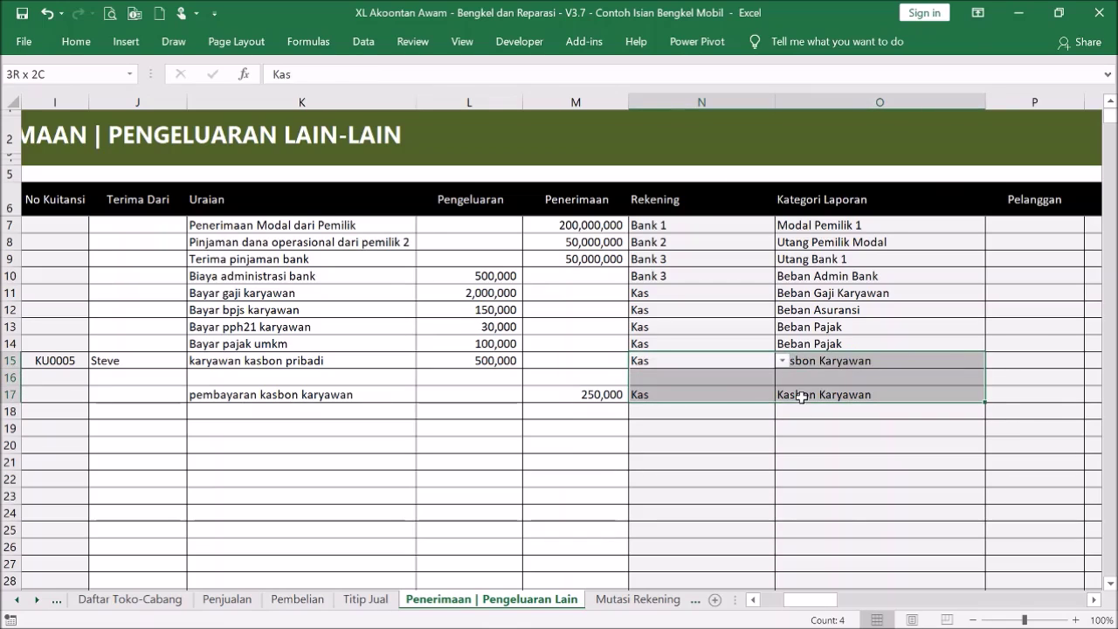
pyautogui.click(491, 358)
pyautogui.moveTo(492, 360); pyautogui.dragTo(530, 393)
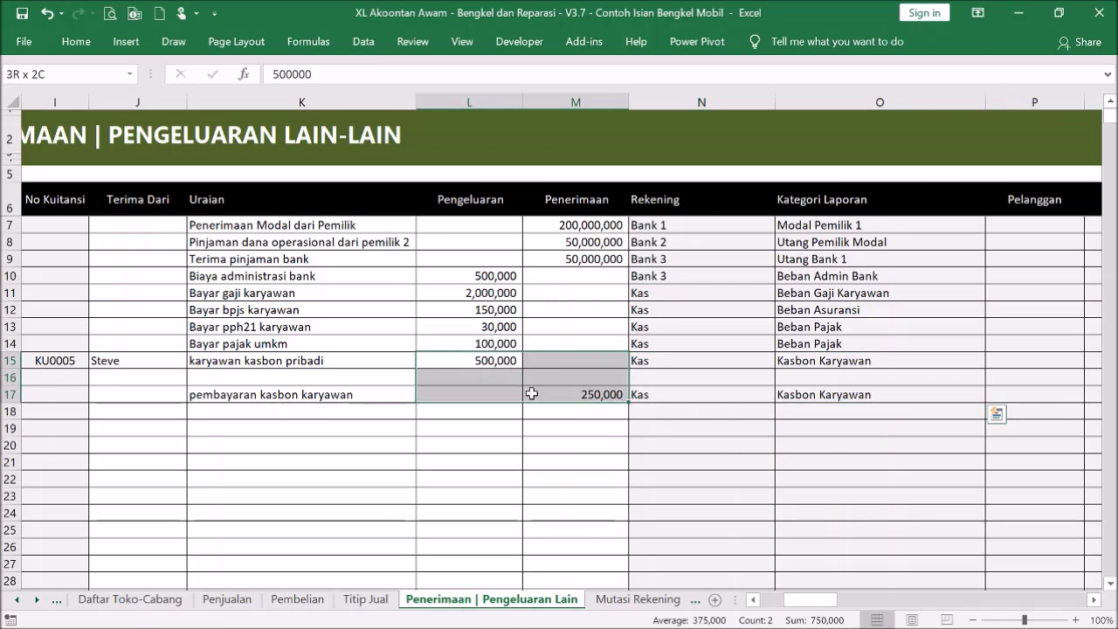
pyautogui.click(501, 361)
pyautogui.click(586, 394)
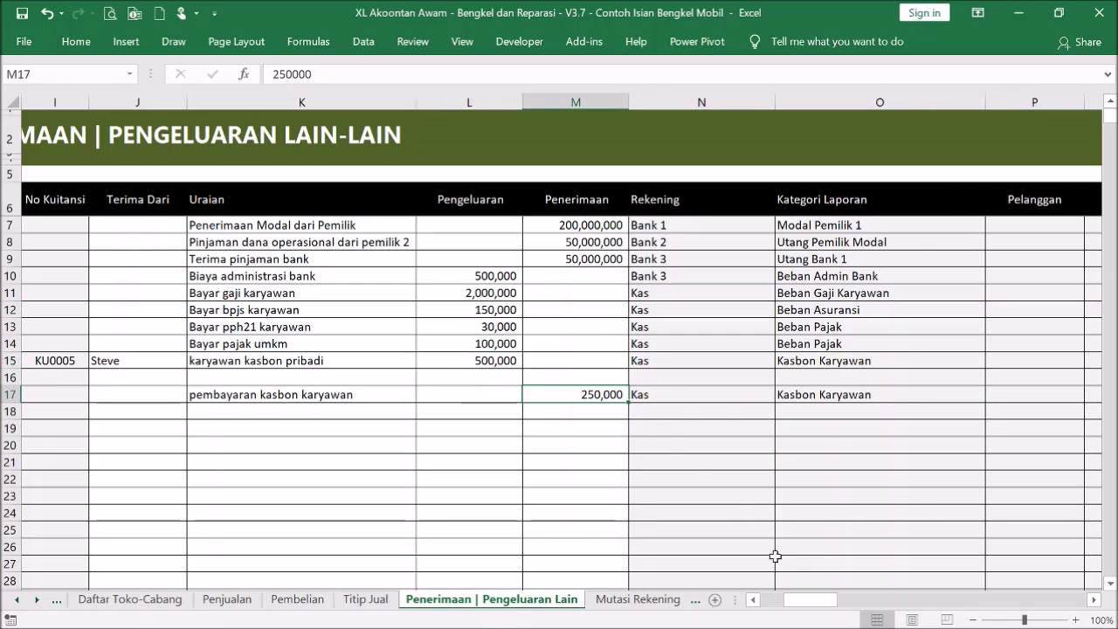
pyautogui.click(780, 606)
pyautogui.click(44, 142)
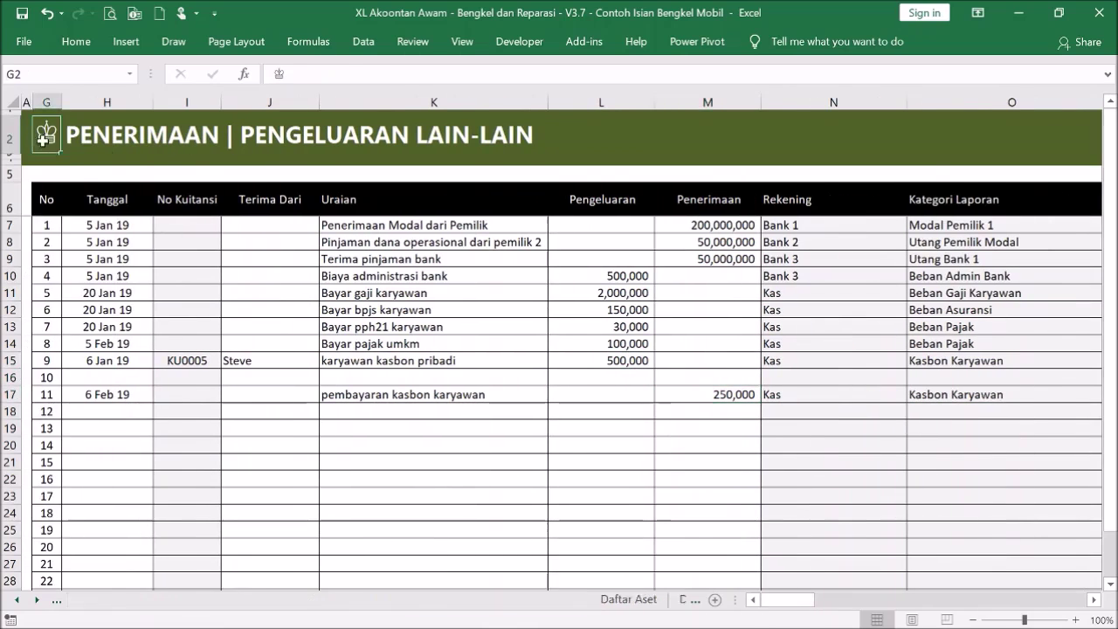
pyautogui.click(724, 233)
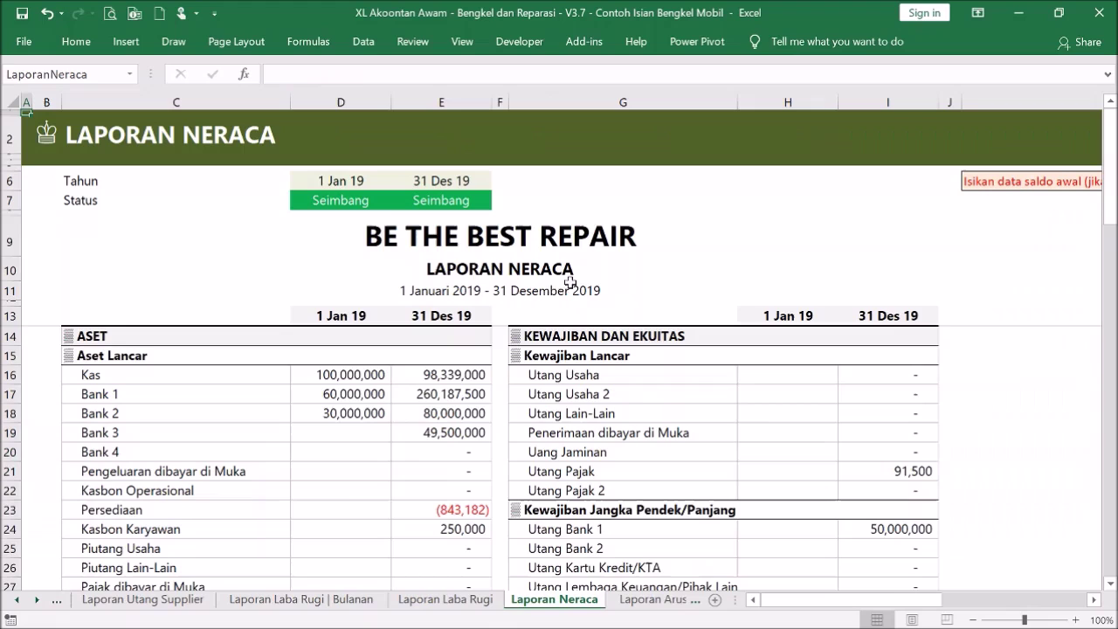
pyautogui.scroll(-2, 492, 361)
pyautogui.click(451, 416)
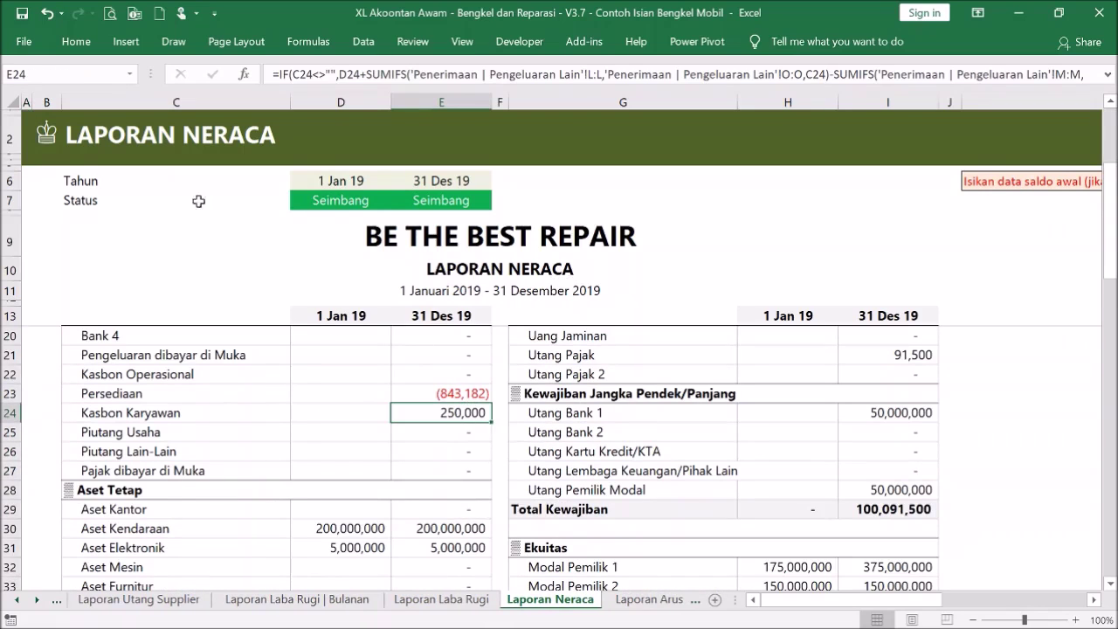
# - Return to the Penerimaan | Pengeluaran Lain-Lain sheet and date entry 13 as 10 Jan 19 with the Uraian Beli AC
pyautogui.click(44, 136)
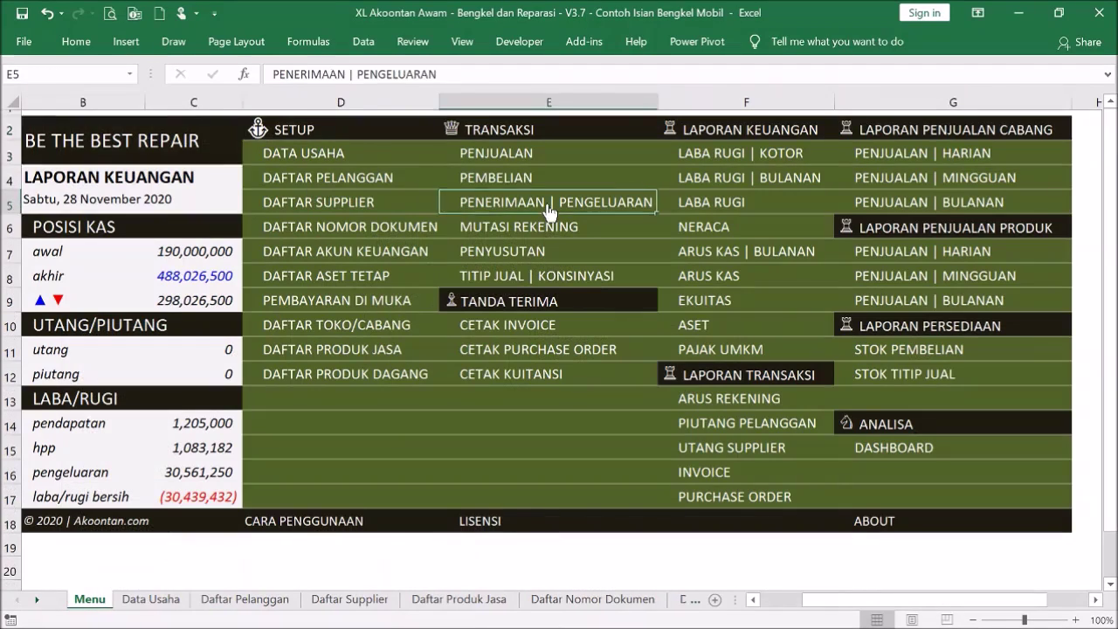
pyautogui.click(549, 205)
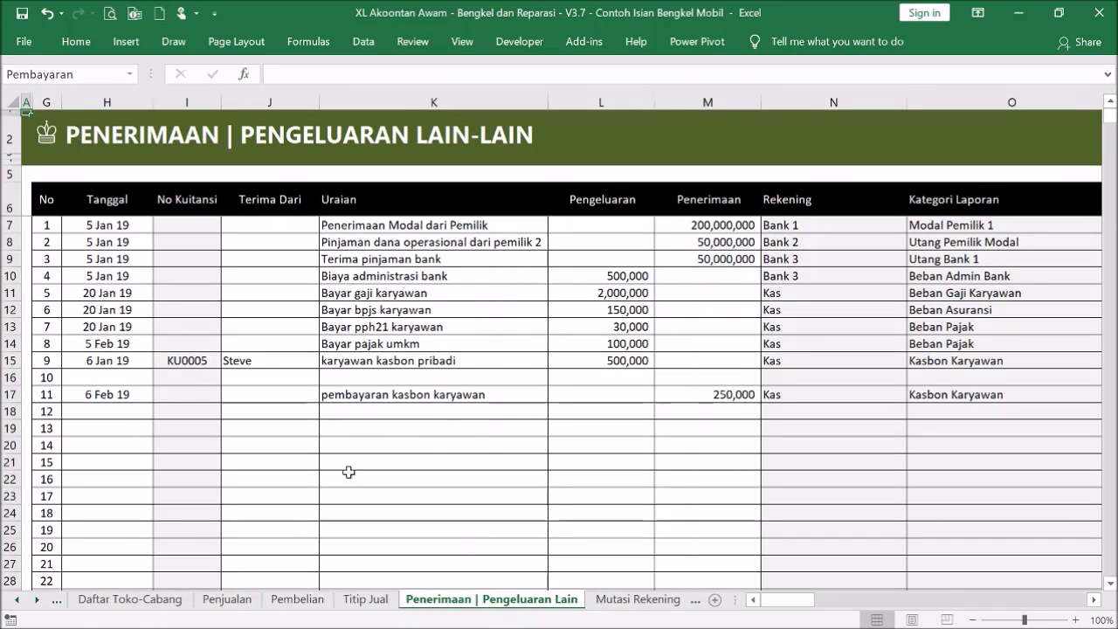
pyautogui.click(117, 432)
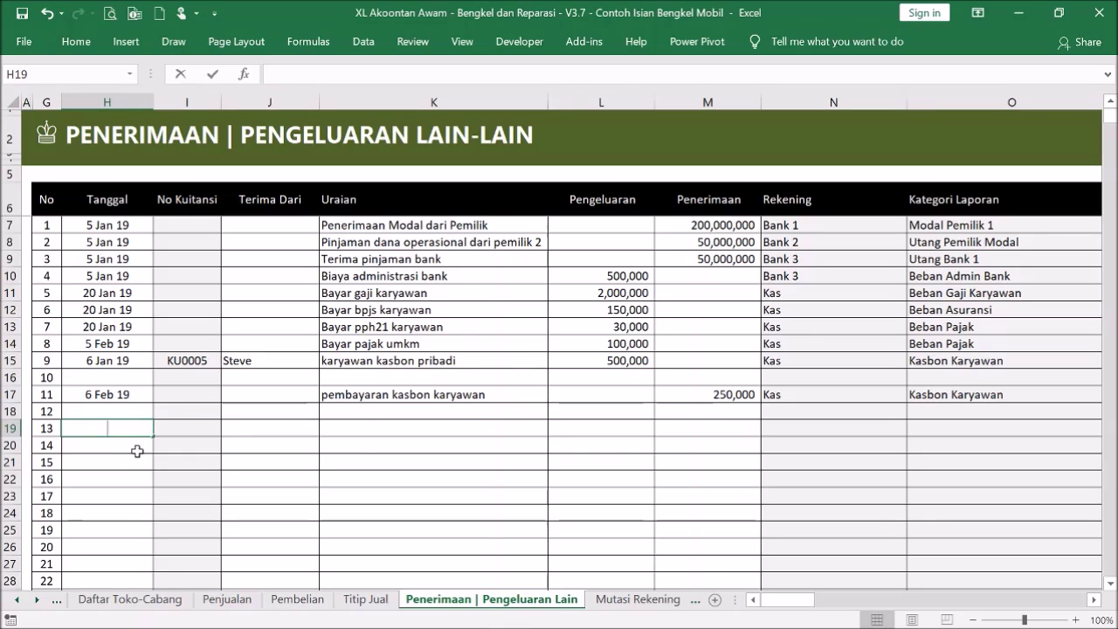
pyautogui.write('10 jan 19')
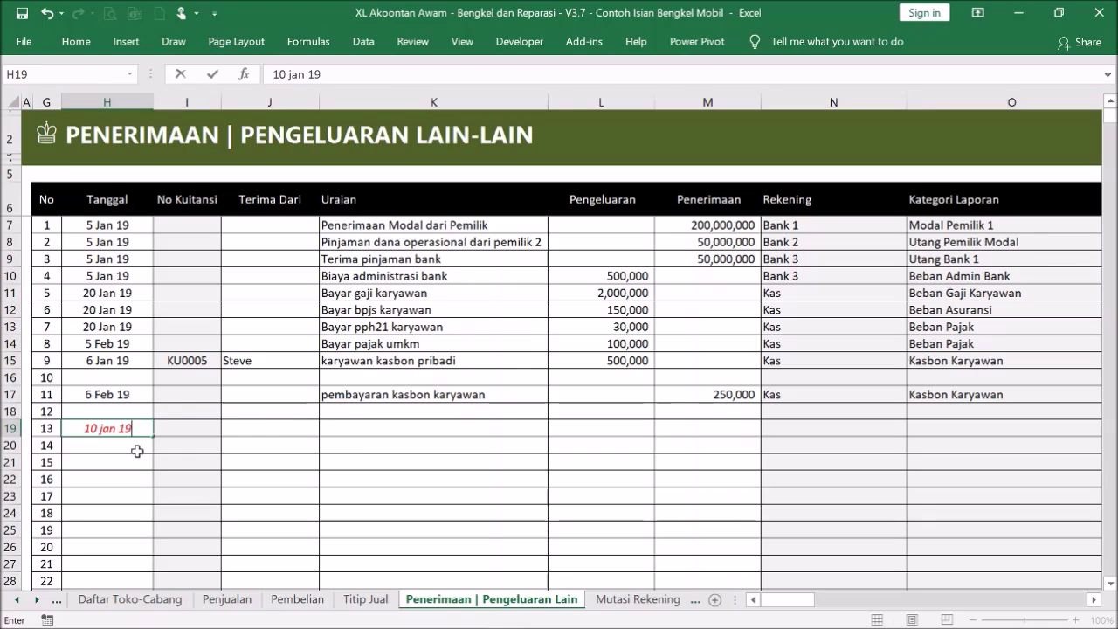
pyautogui.click(391, 429)
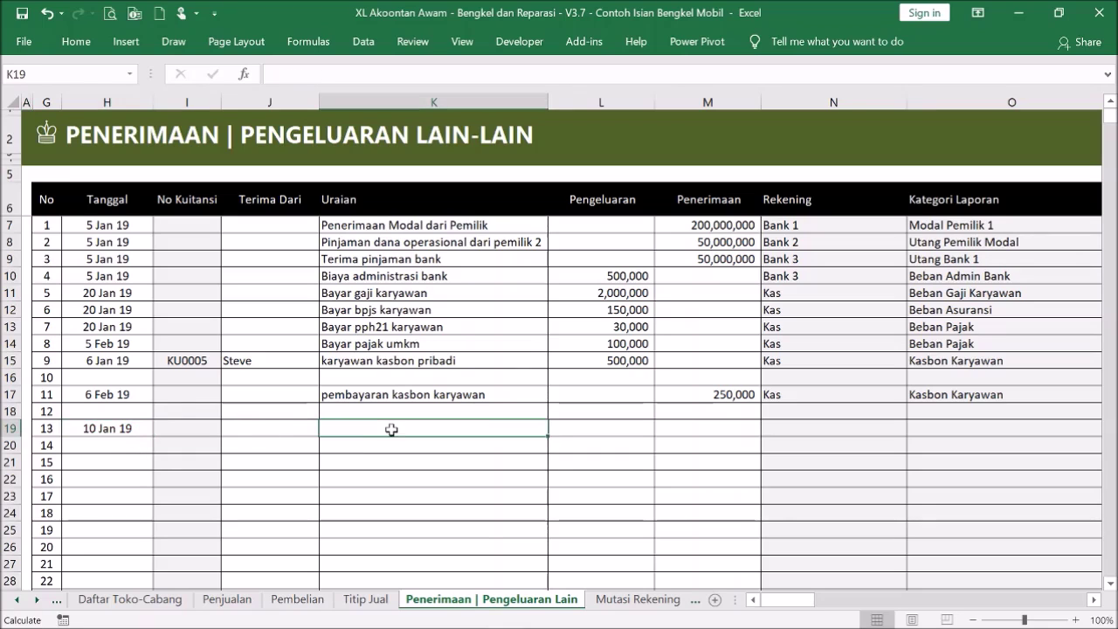
pyautogui.write('Beli AC')
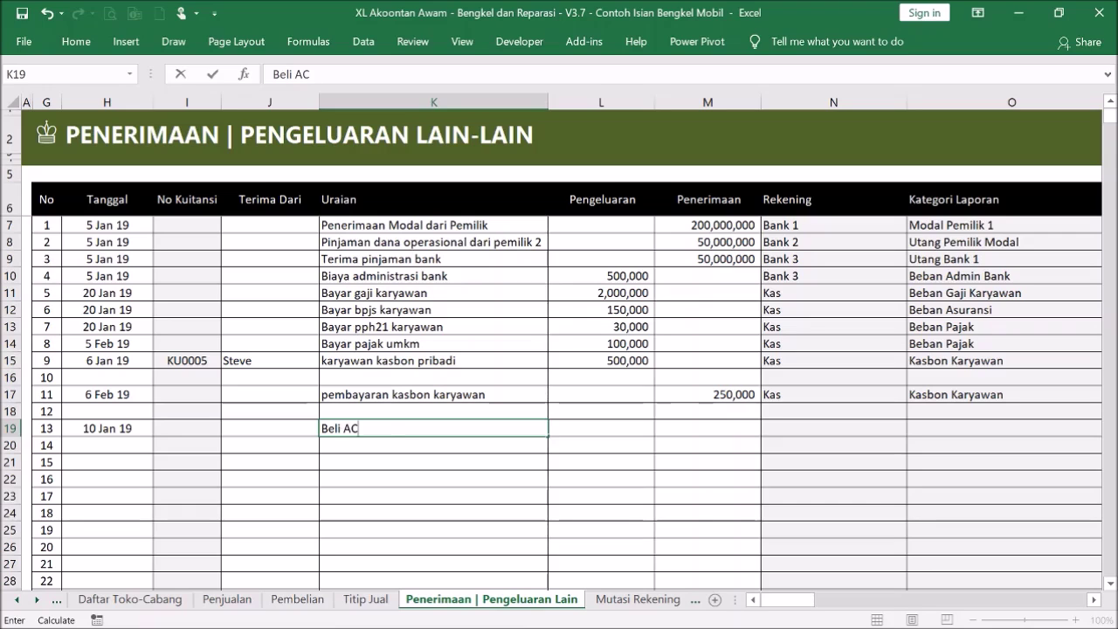
pyautogui.press('Return')
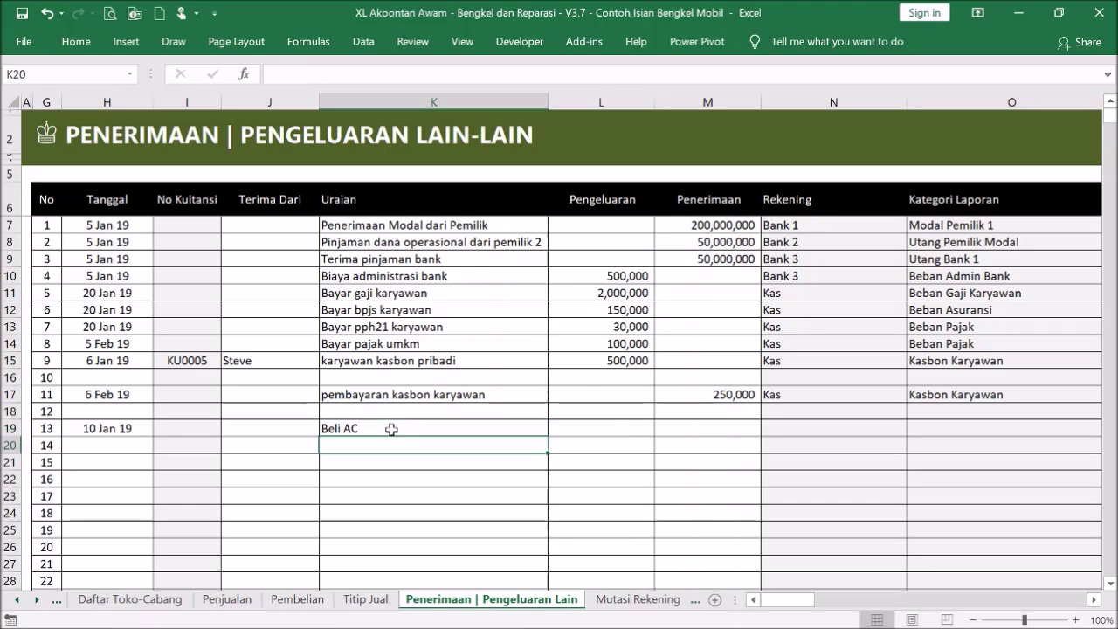
# - Enter a Pengeluaran amount of 3500000 for the Beli AC entry
pyautogui.click(610, 428)
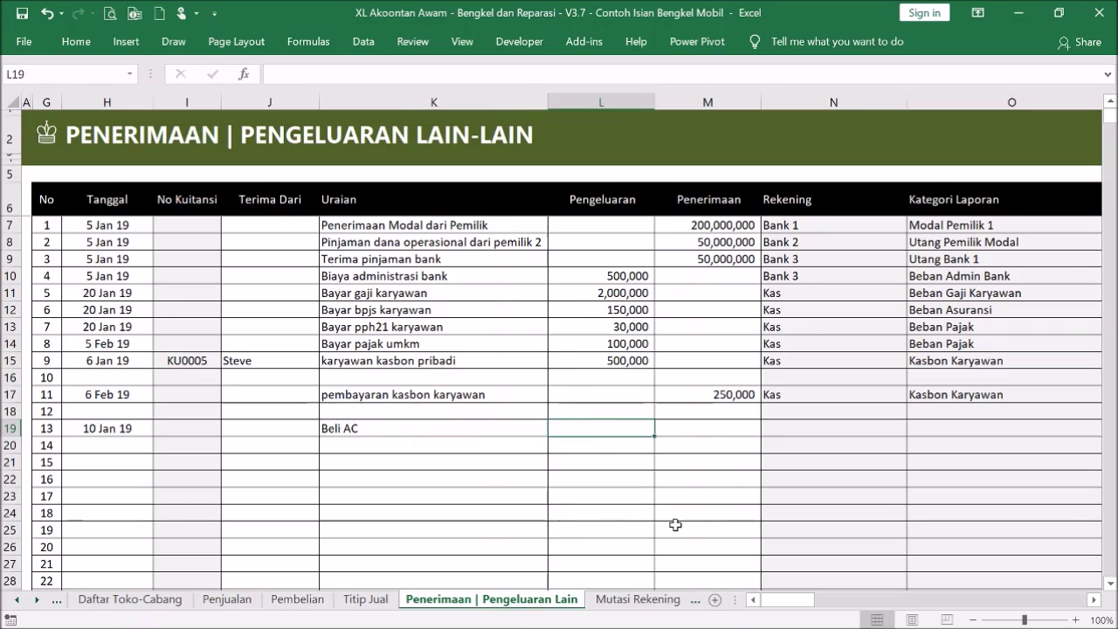
pyautogui.write('3500000')
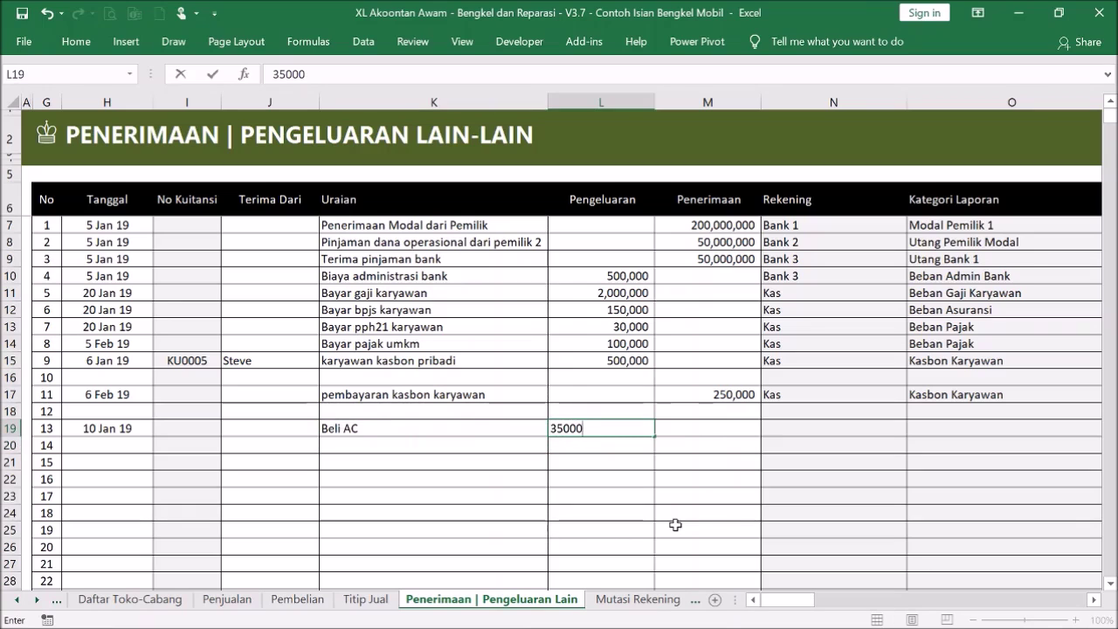
pyautogui.click(675, 525)
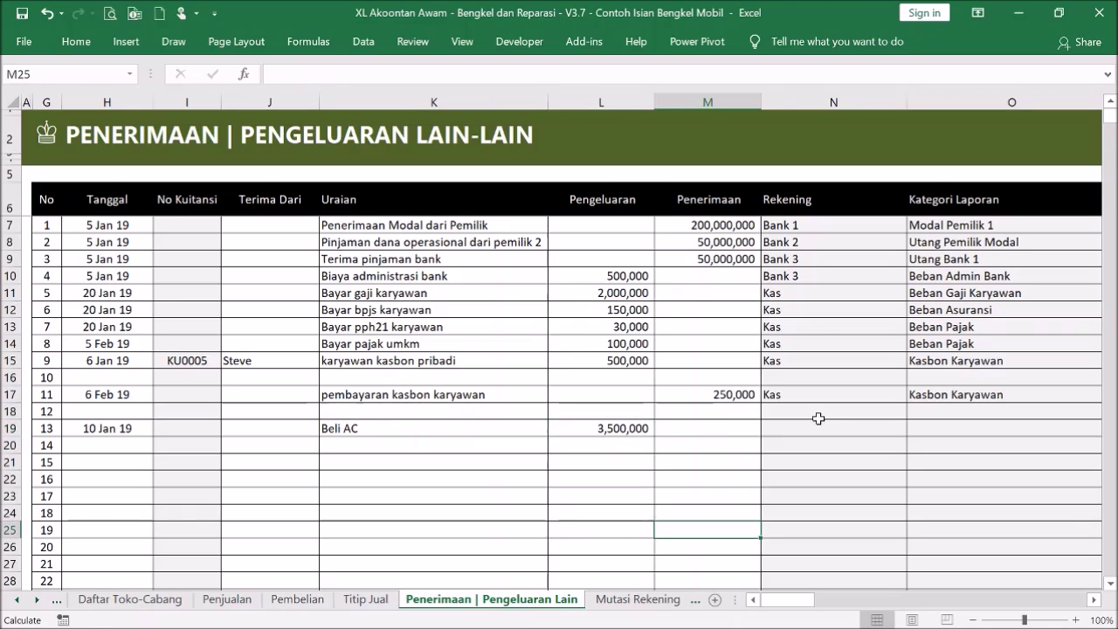
# - Set the Rekening of the Beli AC entry to Utang Usaha
pyautogui.click(816, 427)
pyautogui.click(913, 429)
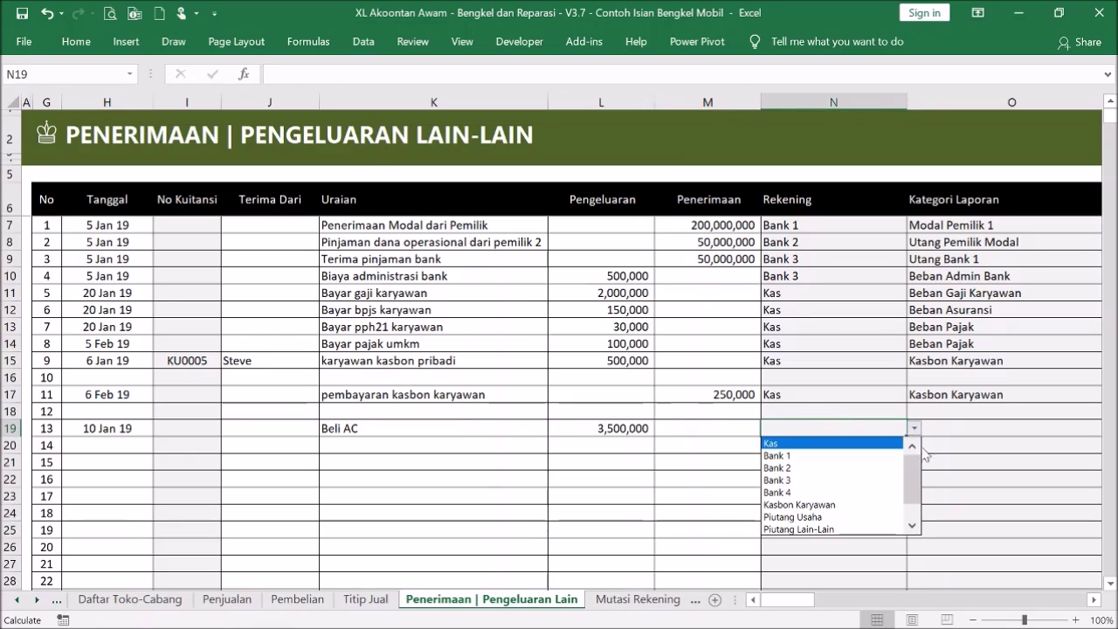
pyautogui.moveTo(913, 465); pyautogui.dragTo(911, 499)
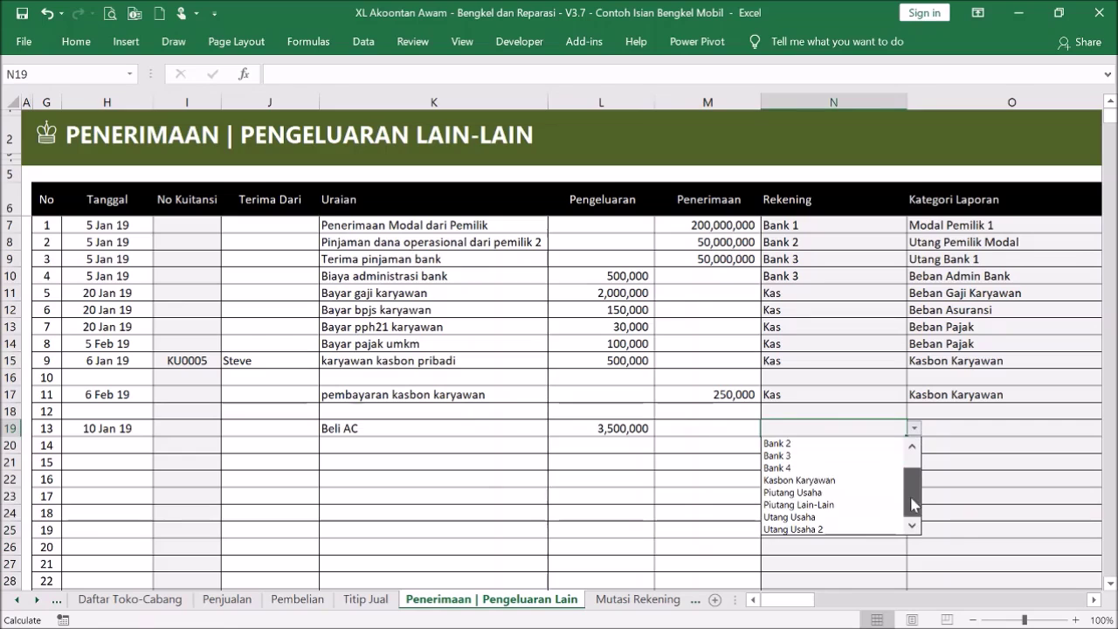
pyautogui.click(874, 517)
pyautogui.click(954, 435)
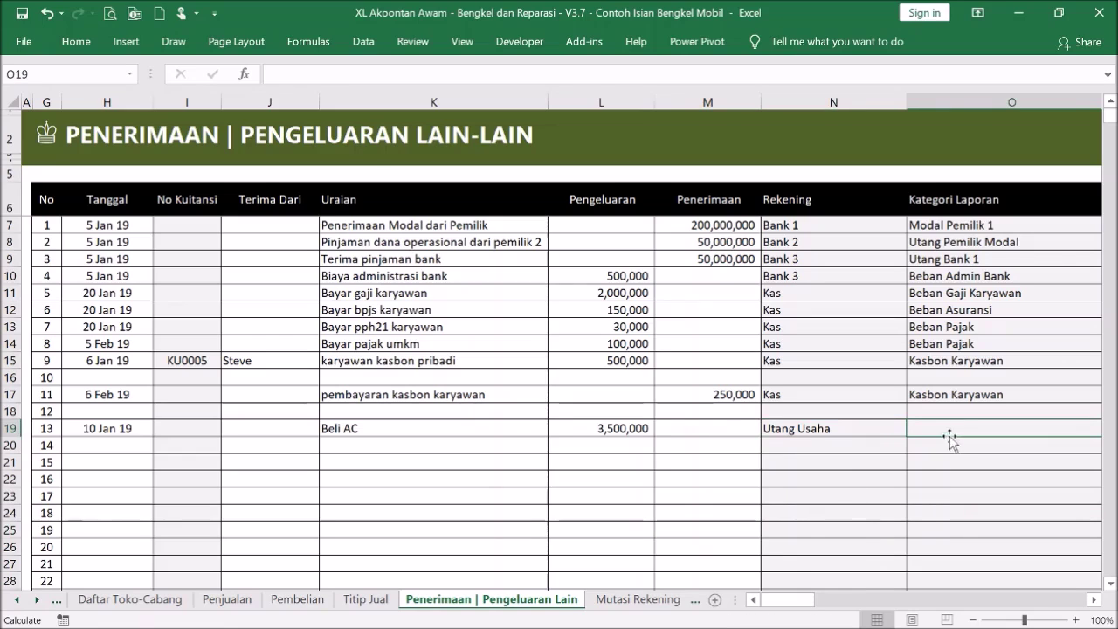
# - Change the Rekening of the Beli AC entry to Utang Usaha 2
pyautogui.click(893, 430)
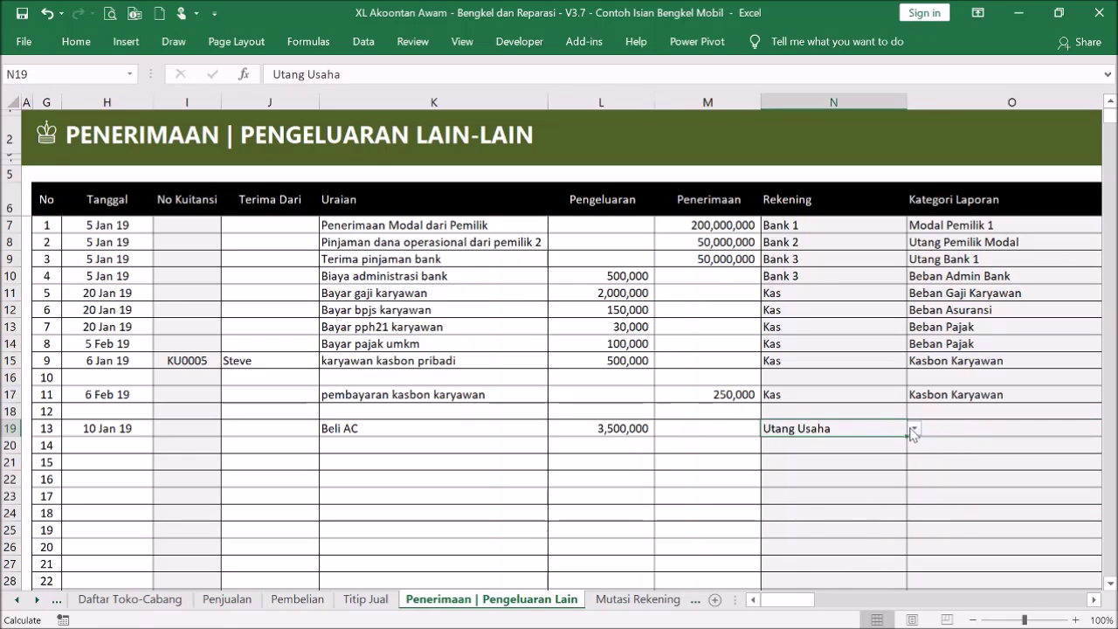
pyautogui.click(914, 428)
pyautogui.click(874, 528)
pyautogui.click(913, 428)
# - Set the Kategori Laporan of the Beli AC entry to Aset Elektronik
pyautogui.click(947, 428)
pyautogui.click(948, 429)
pyautogui.click(1093, 600)
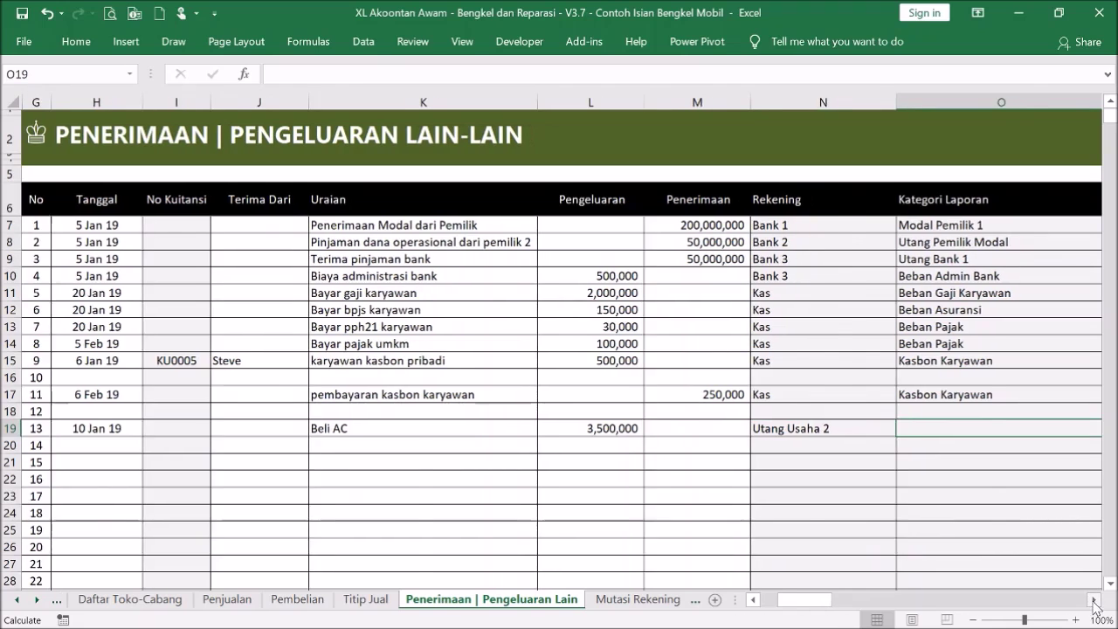
pyautogui.click(993, 429)
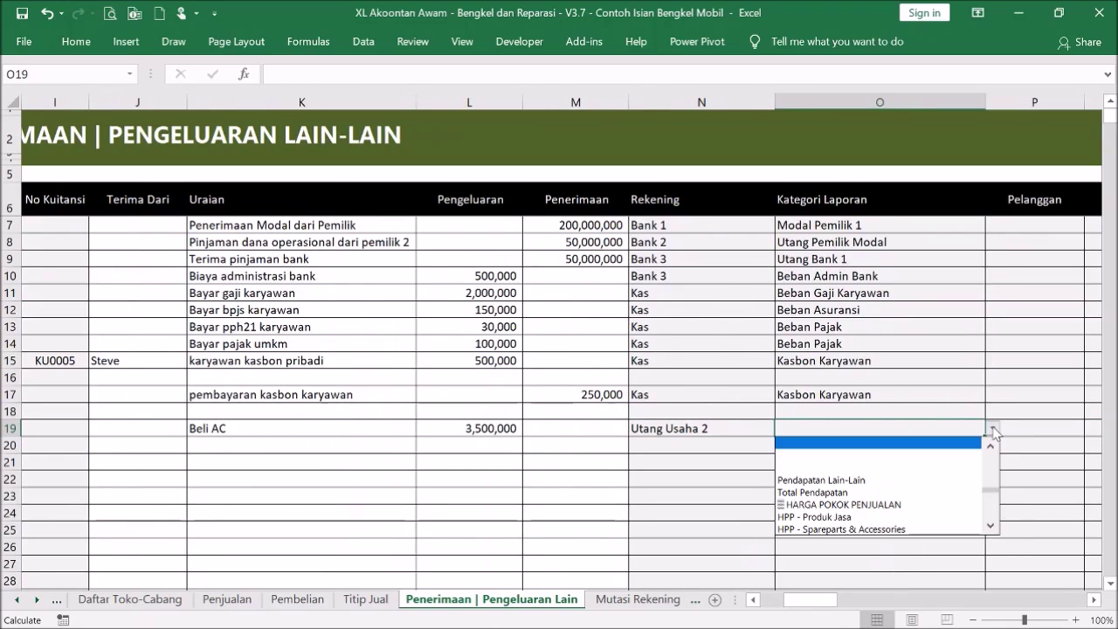
pyautogui.scroll(5, 994, 461)
pyautogui.scroll(5, 994, 461)
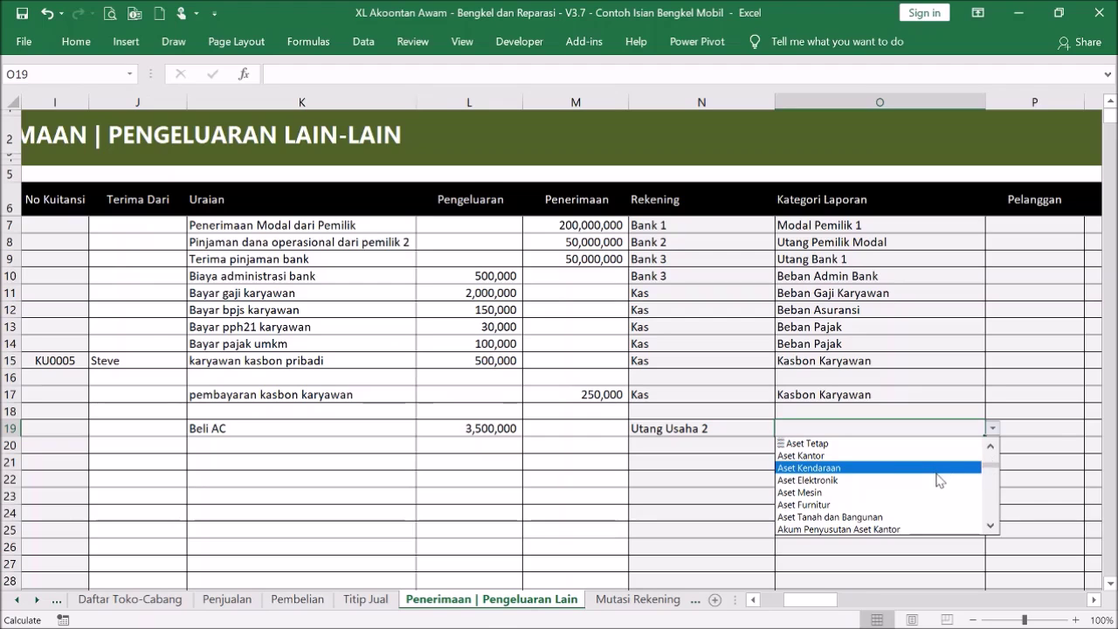
pyautogui.click(940, 481)
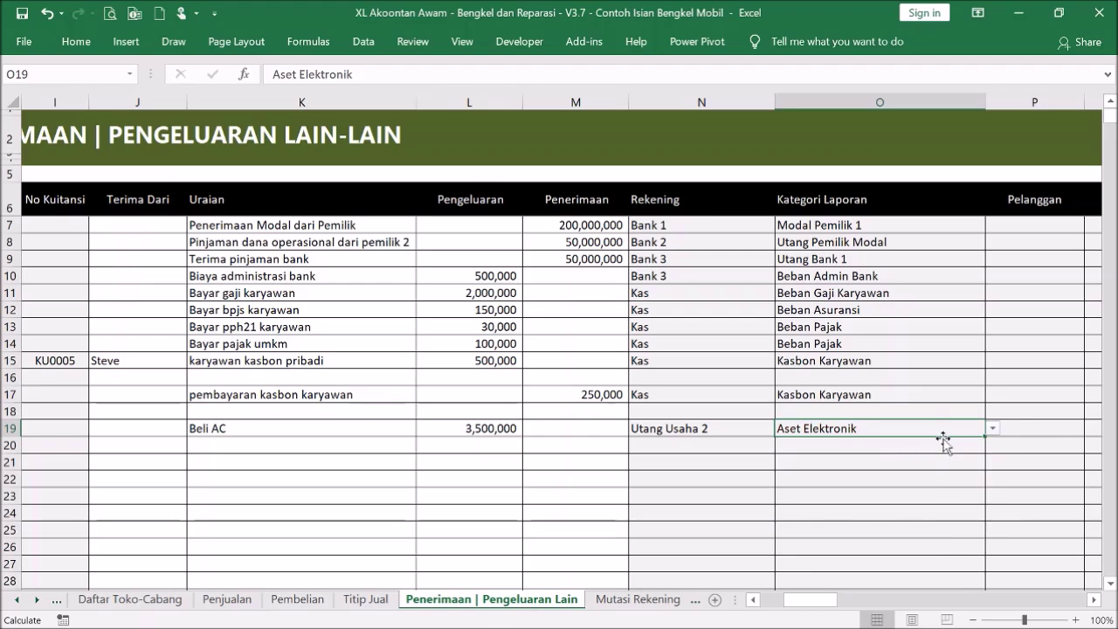
# - Review the amount, Rekening and Kategori Laporan of the Beli AC entry and locate its Kode Aset cell
pyautogui.moveTo(831, 601); pyautogui.dragTo(760, 600)
pyautogui.click(629, 441)
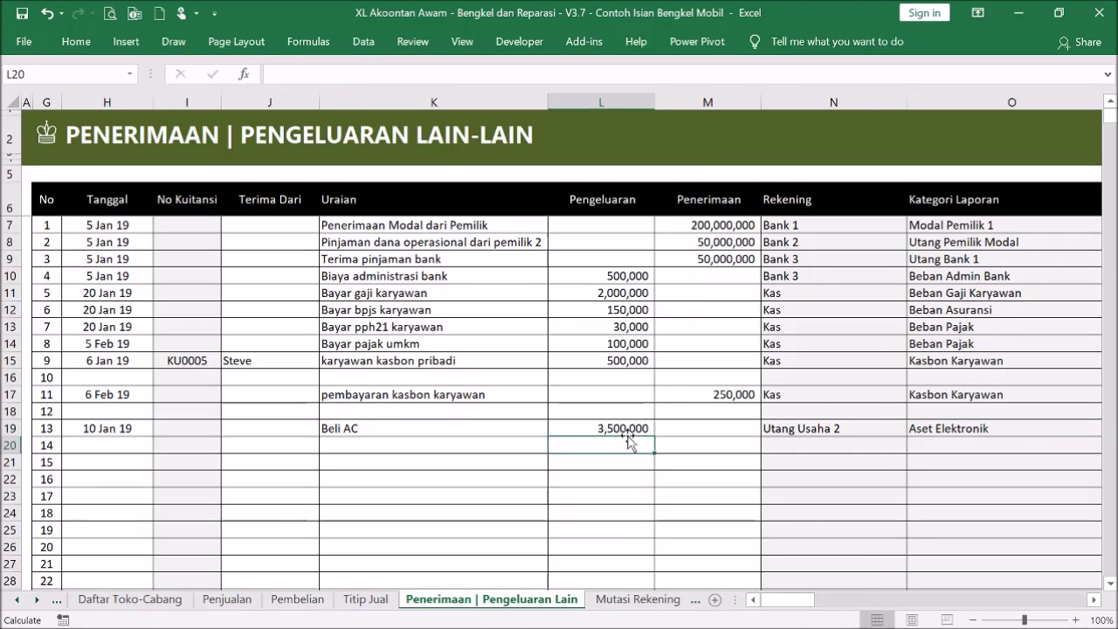
pyautogui.click(811, 427)
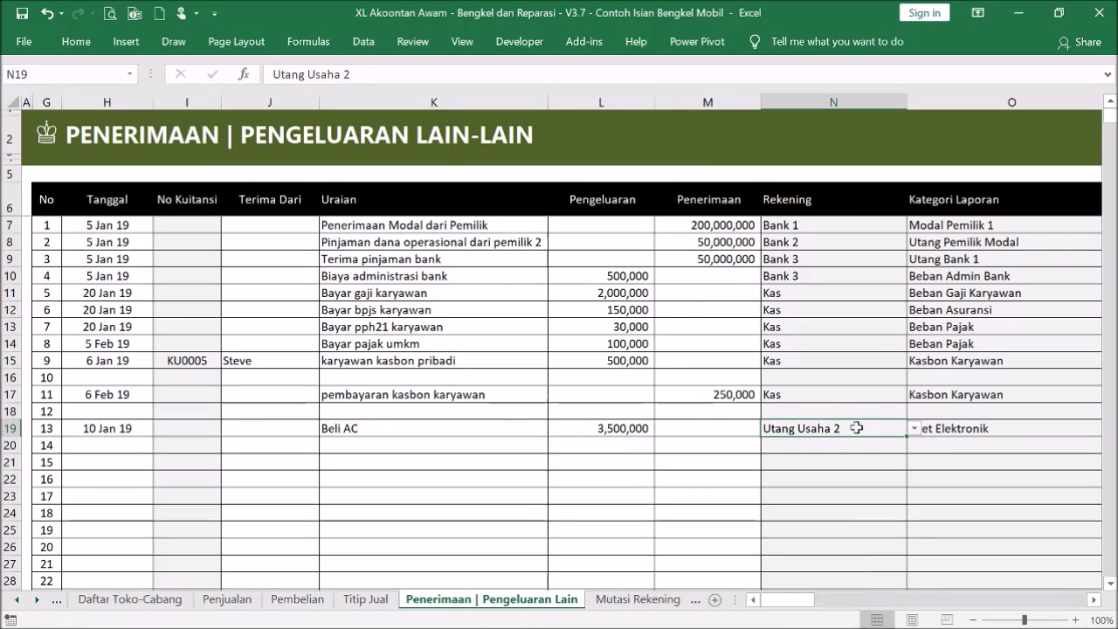
pyautogui.click(979, 437)
pyautogui.click(1020, 601)
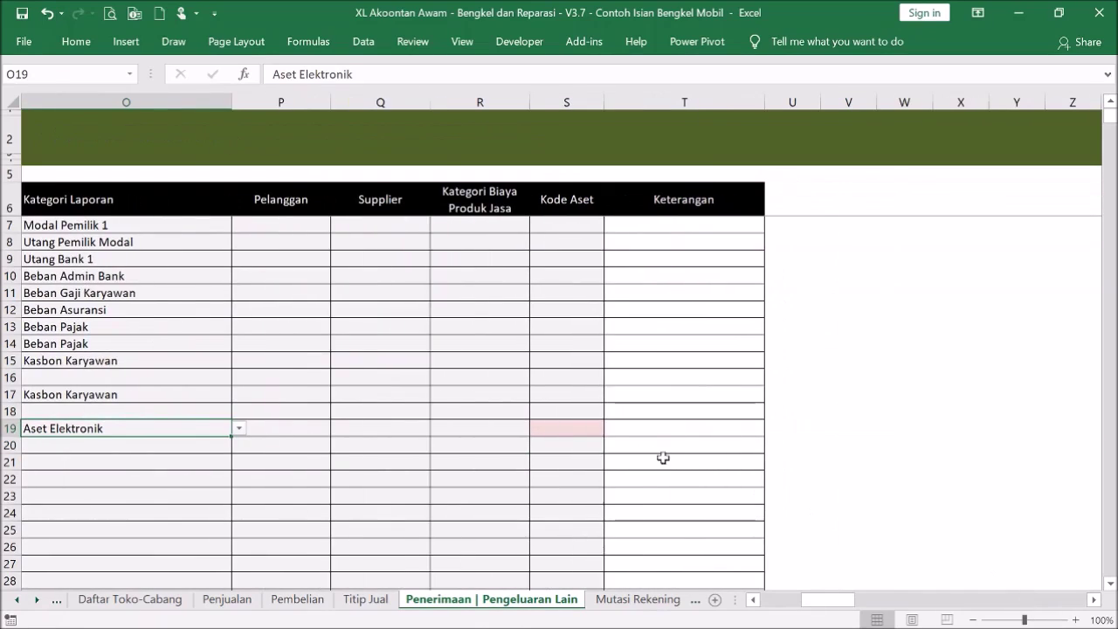
pyautogui.click(591, 429)
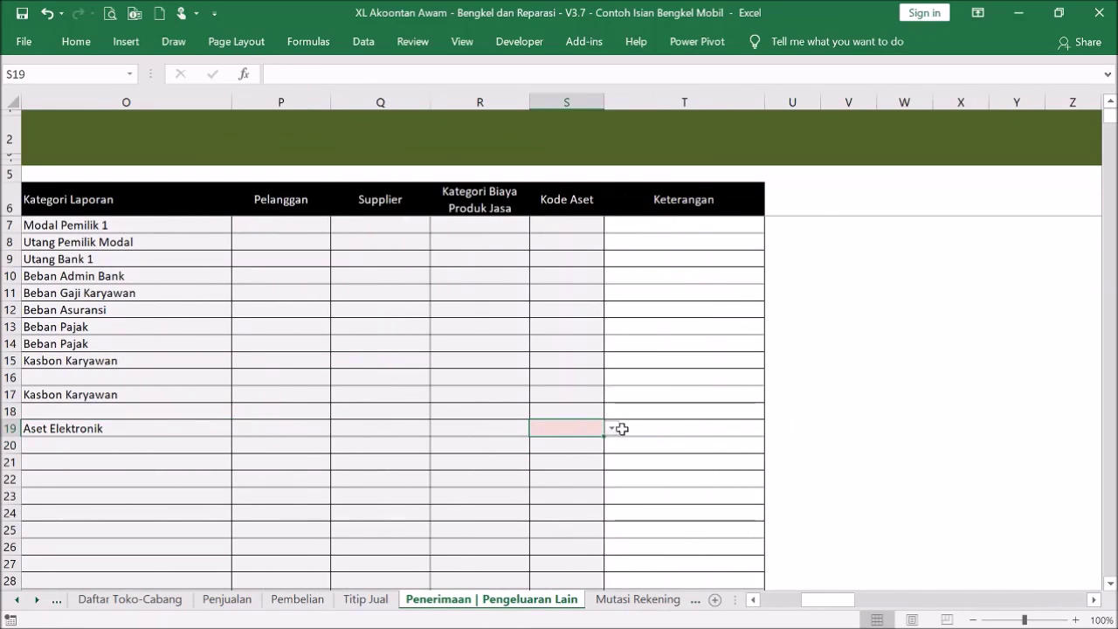
pyautogui.click(780, 601)
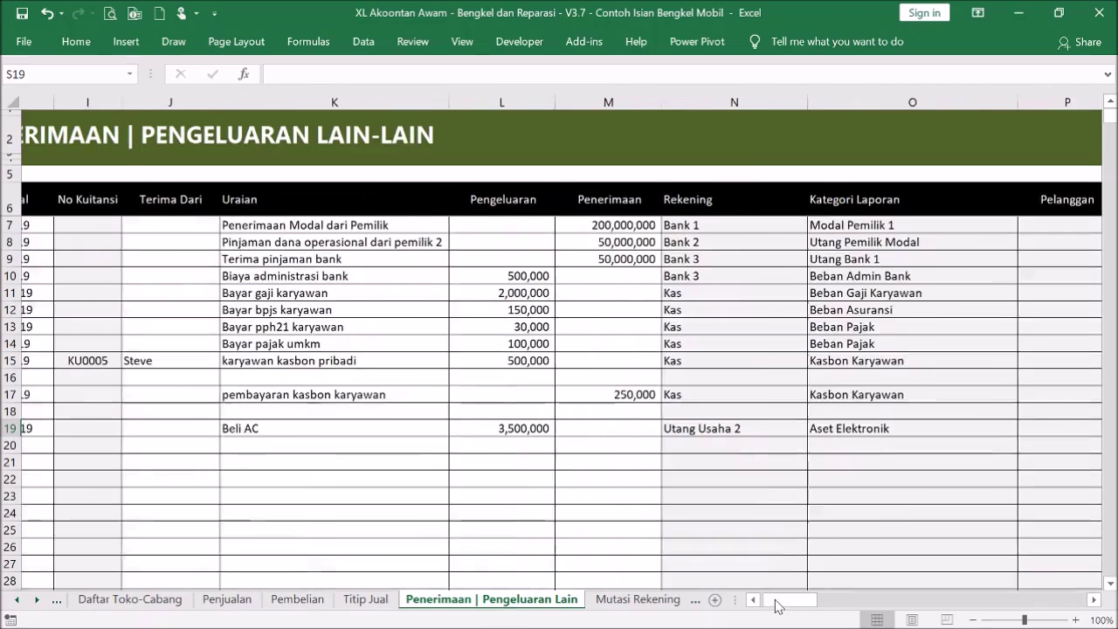
pyautogui.click(780, 601)
# - Look through Laporan Aset and the Daftar Aset dan Penyusutan sheet for the first unused asset row
pyautogui.click(46, 136)
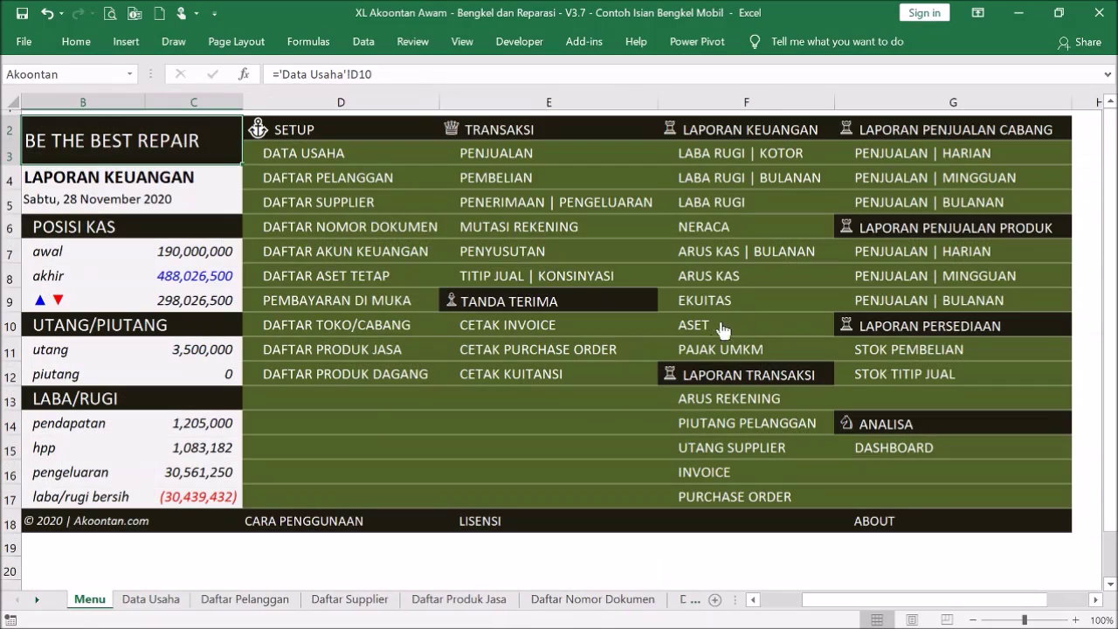
pyautogui.click(690, 323)
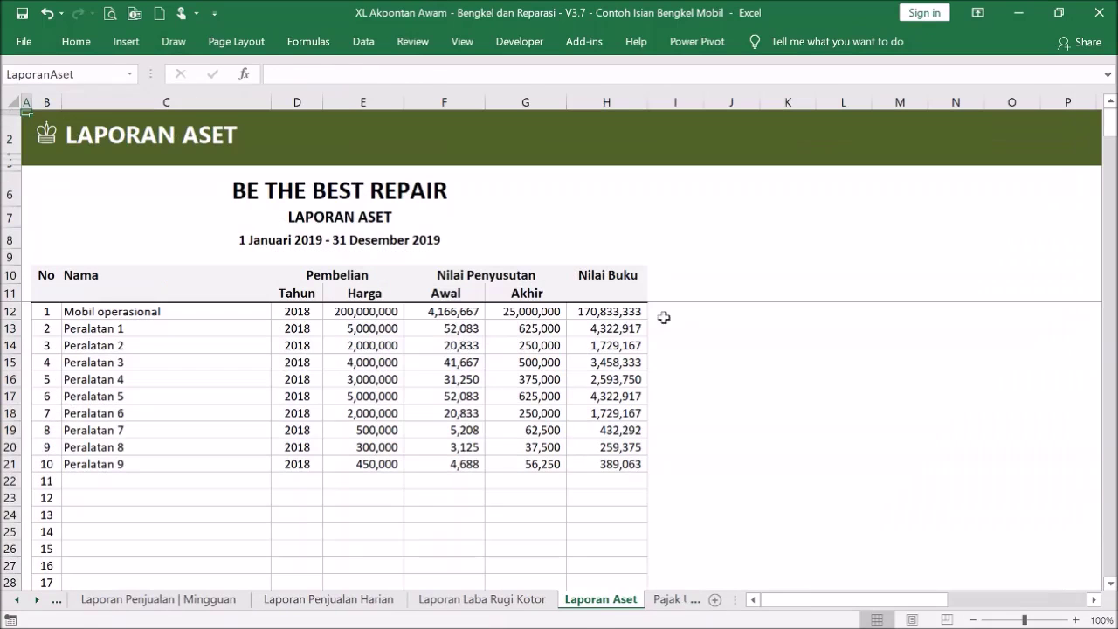
pyautogui.click(63, 116)
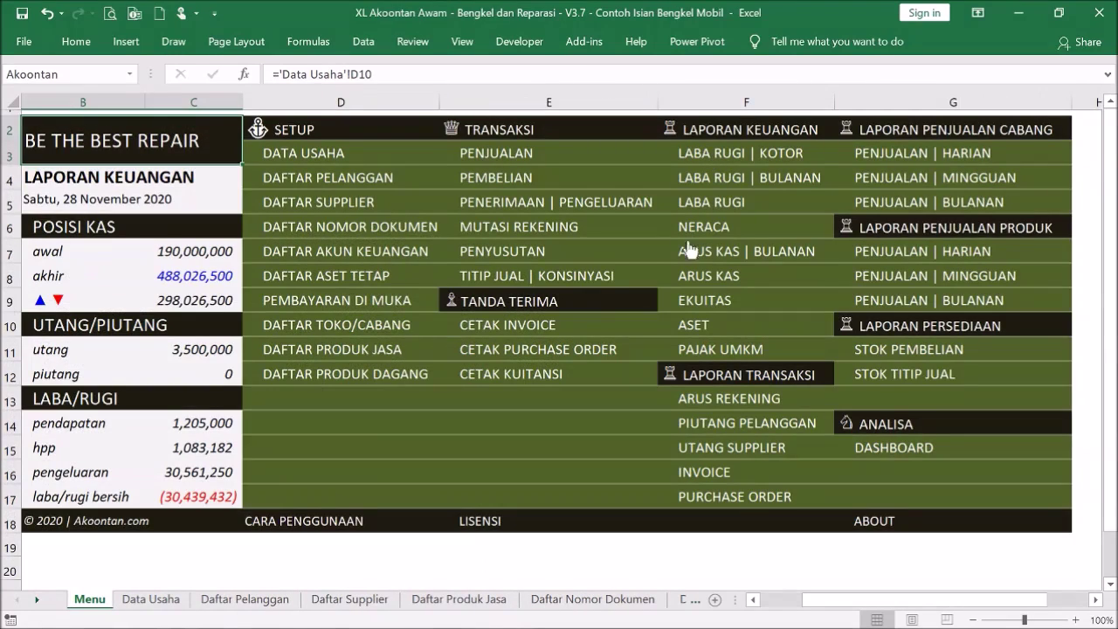
pyautogui.click(542, 252)
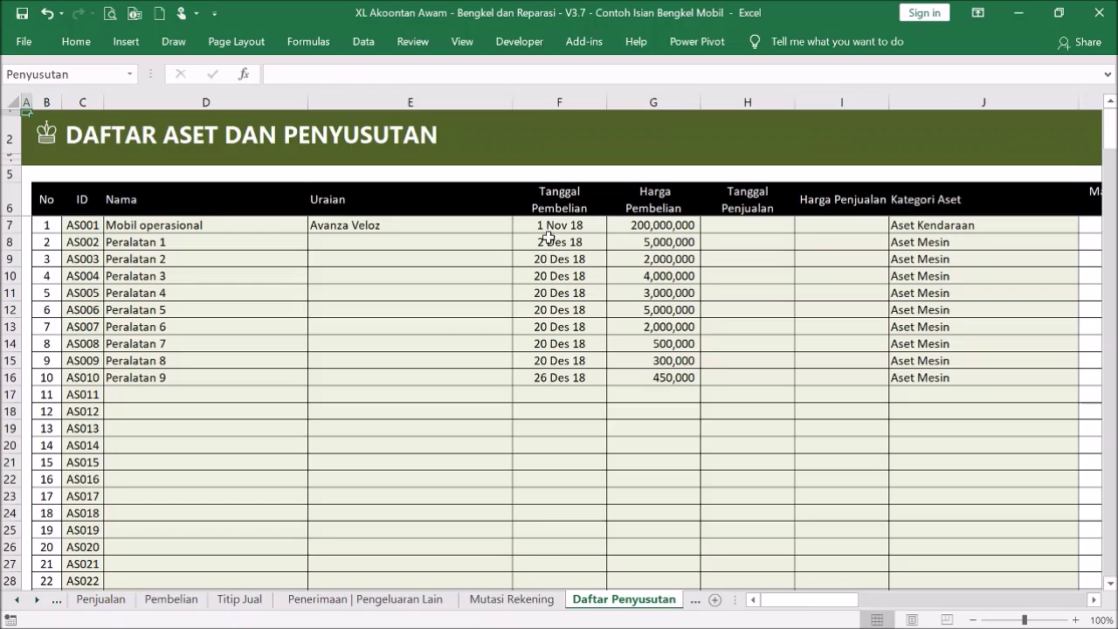
pyautogui.click(224, 403)
pyautogui.click(218, 388)
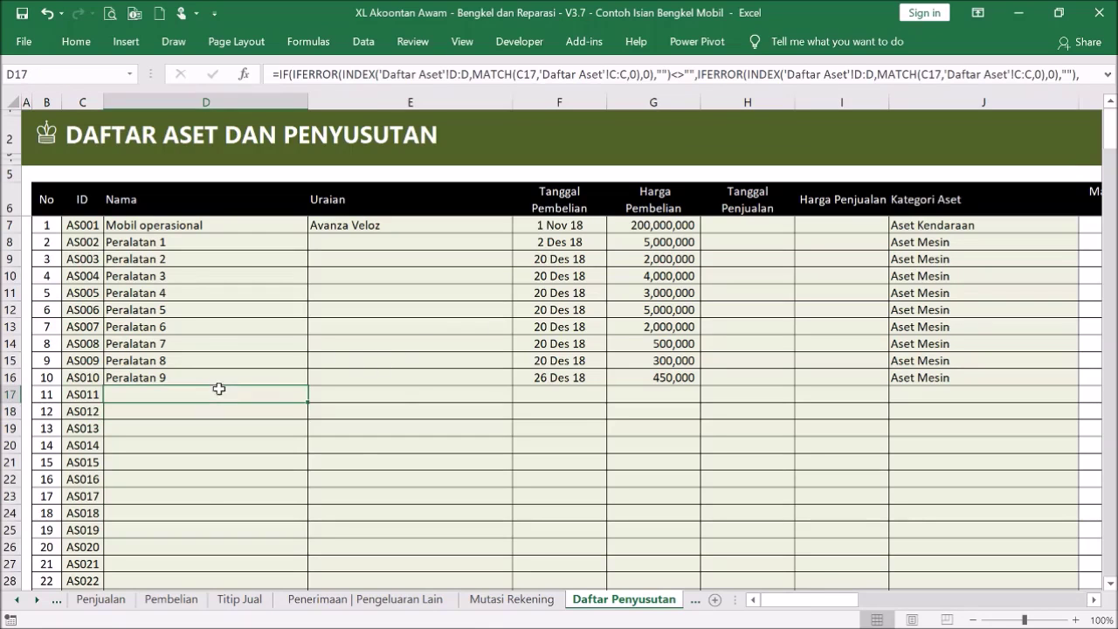
# - Check the next free asset ID and the Tanggal Pembelian dates of the existing assets in Daftar Aset
pyautogui.click(46, 133)
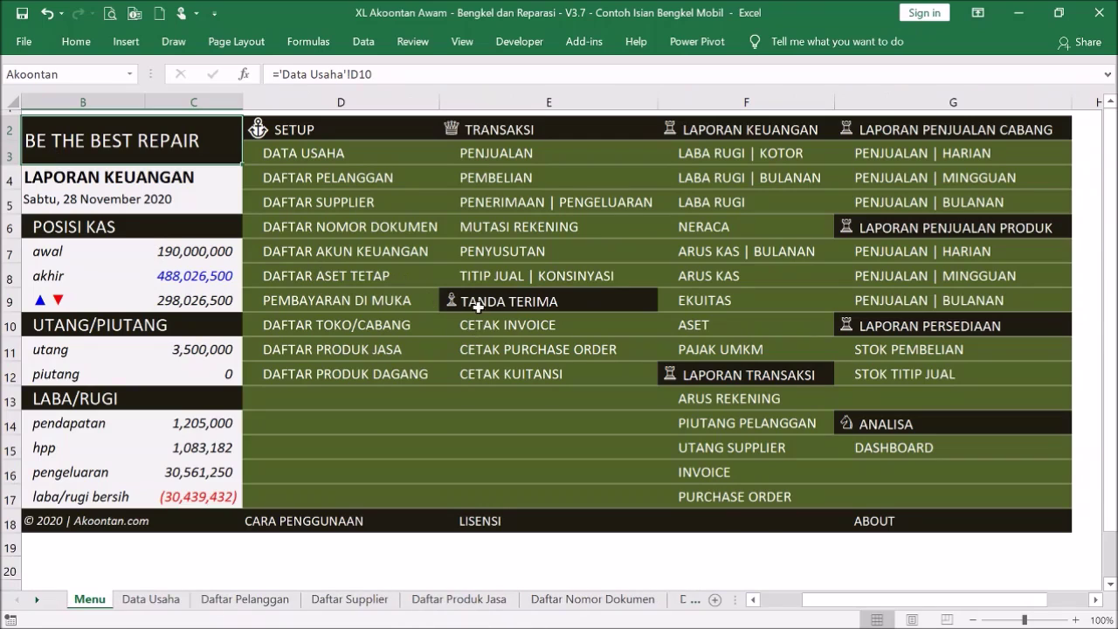
pyautogui.click(367, 276)
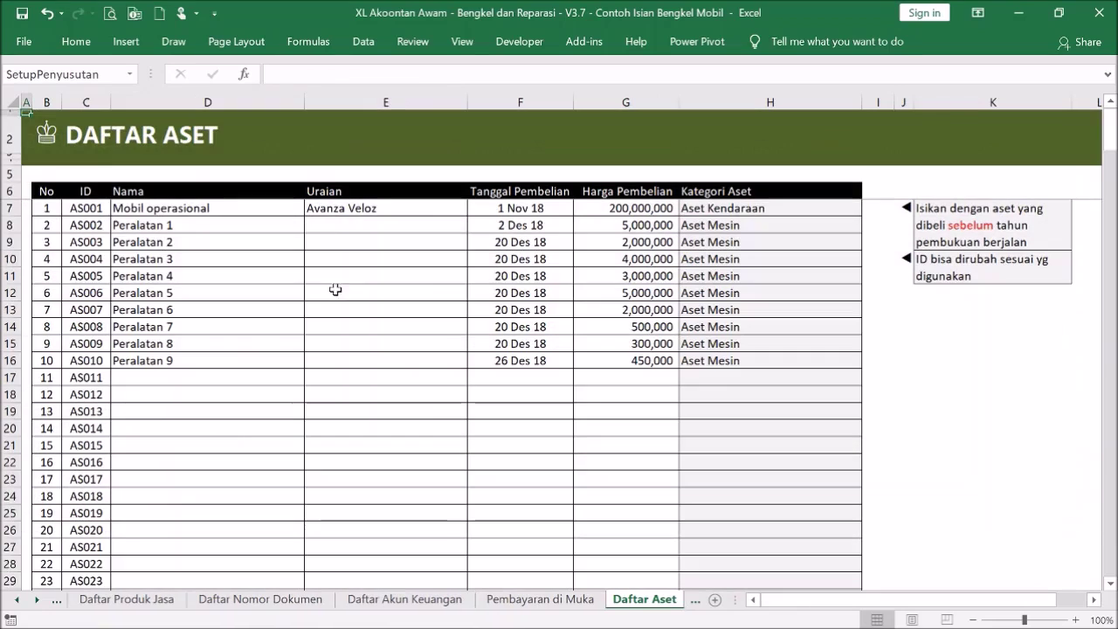
pyautogui.click(95, 379)
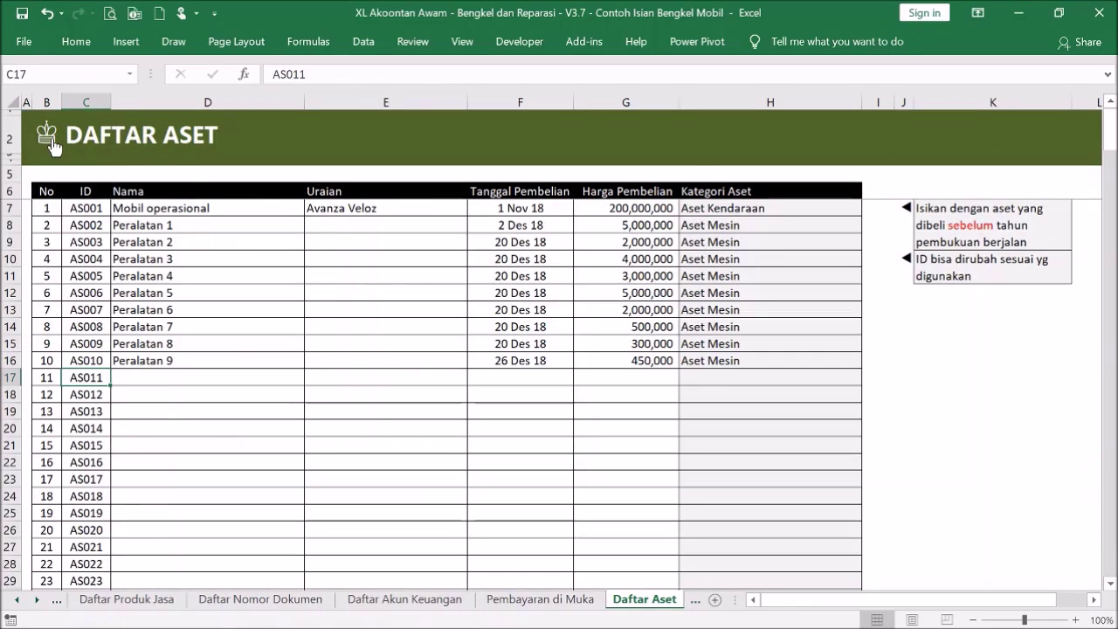
pyautogui.moveTo(532, 344); pyautogui.dragTo(556, 209)
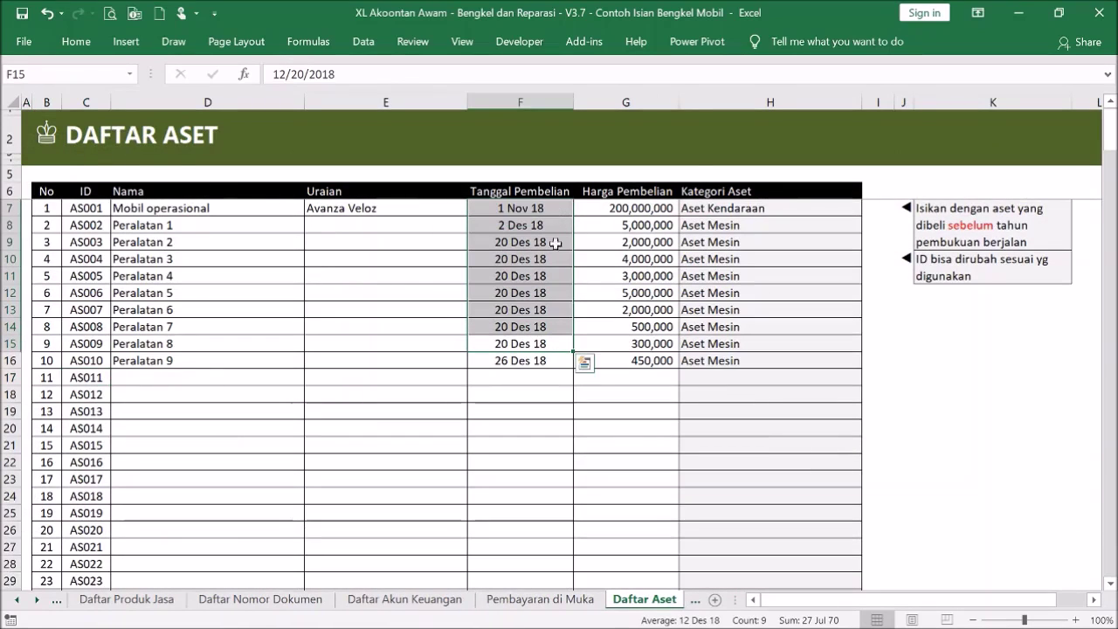
pyautogui.moveTo(547, 360); pyautogui.dragTo(542, 208)
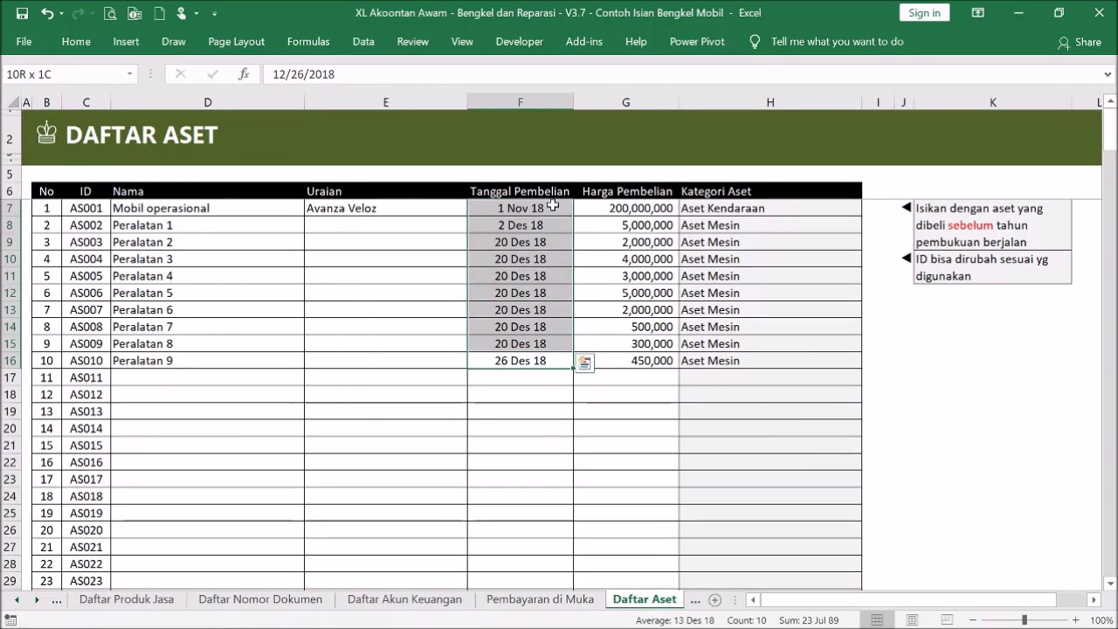
pyautogui.click(519, 261)
# - Return to the Penerimaan | Pengeluaran Lain-Lain sheet and set the Kode Aset of the Beli AC entry to AS011
pyautogui.click(46, 149)
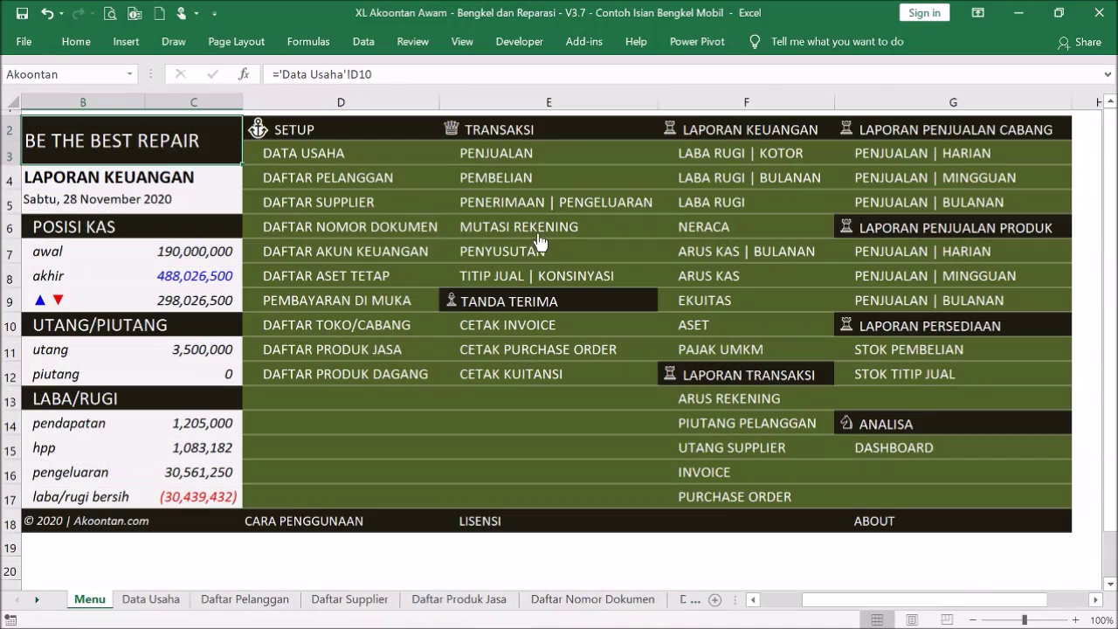
pyautogui.click(541, 203)
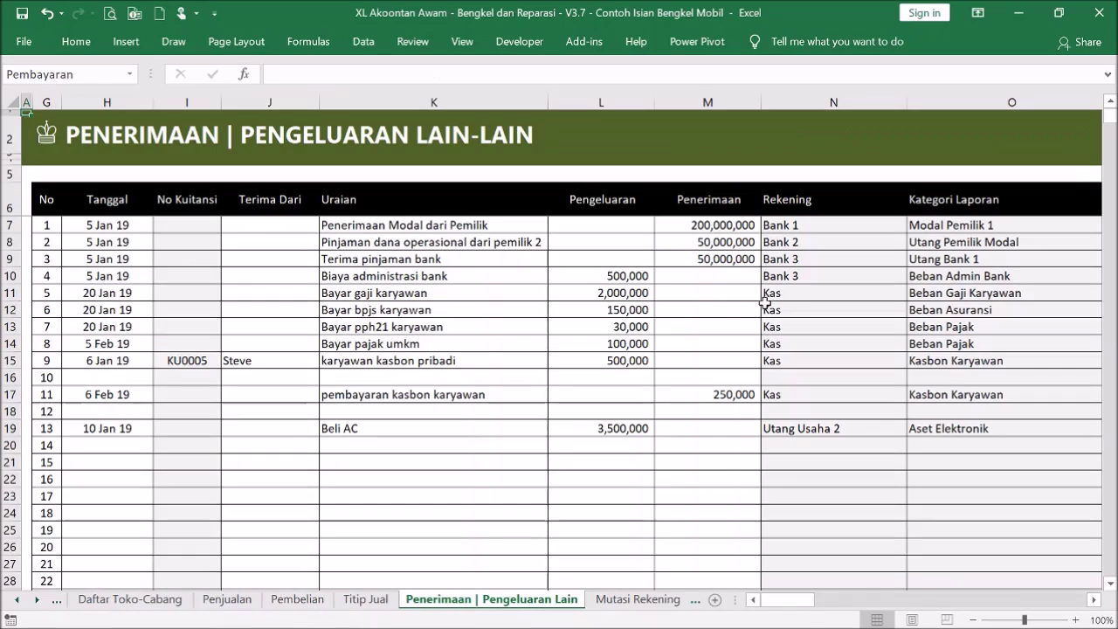
pyautogui.moveTo(812, 601); pyautogui.dragTo(838, 589)
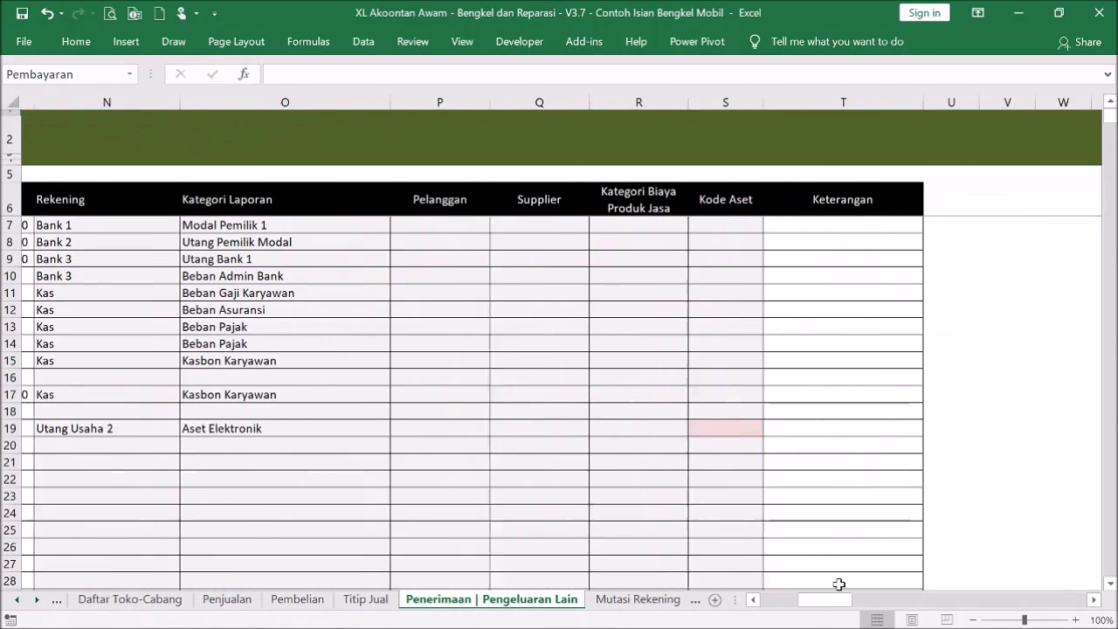
pyautogui.click(739, 430)
pyautogui.click(757, 429)
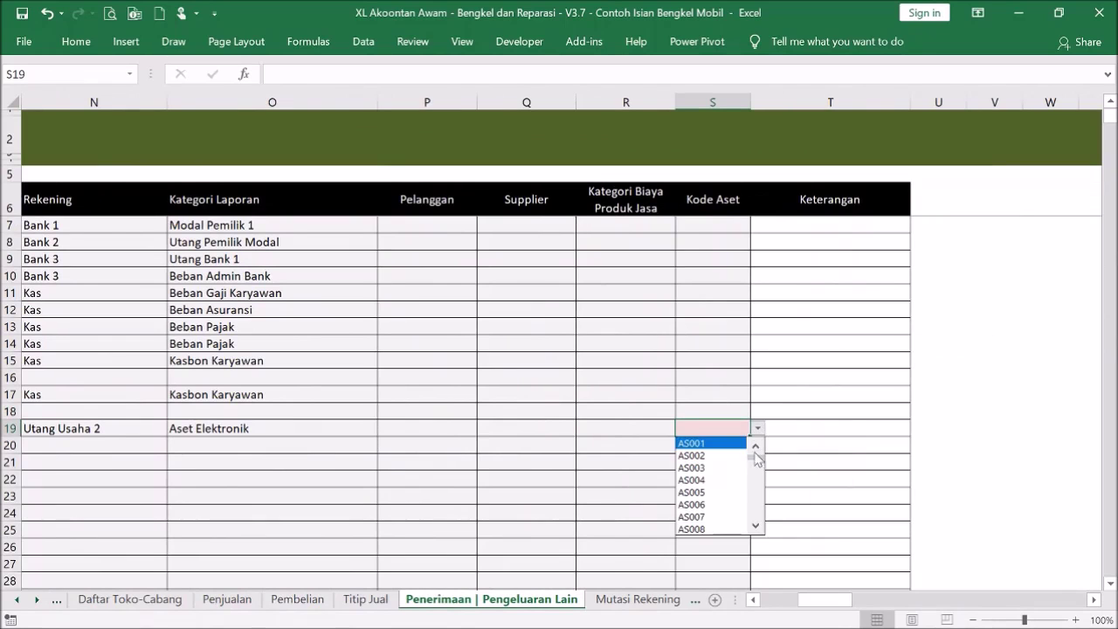
pyautogui.moveTo(757, 454); pyautogui.dragTo(757, 485)
pyautogui.click(717, 468)
pyautogui.click(725, 491)
pyautogui.hotkey('ctrl', 'Home')
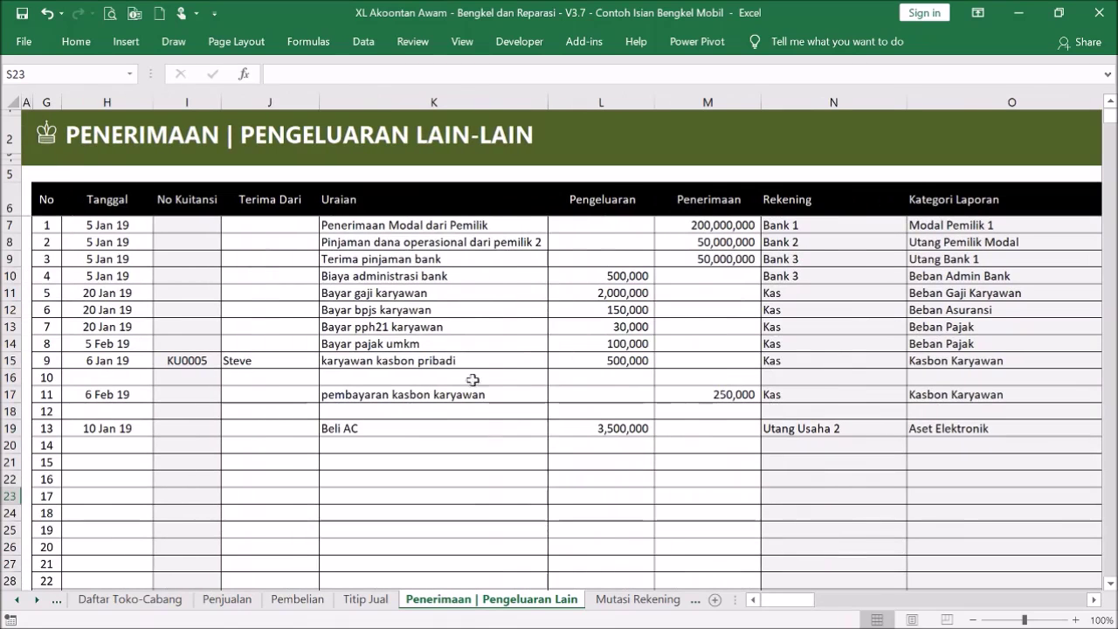
# - Check asset AS011 in the Daftar Aset dan Penyusutan sheet, and review the Rekening of the Beli AC entry in Penerimaan | Pengeluaran Lain-Lain
pyautogui.click(43, 144)
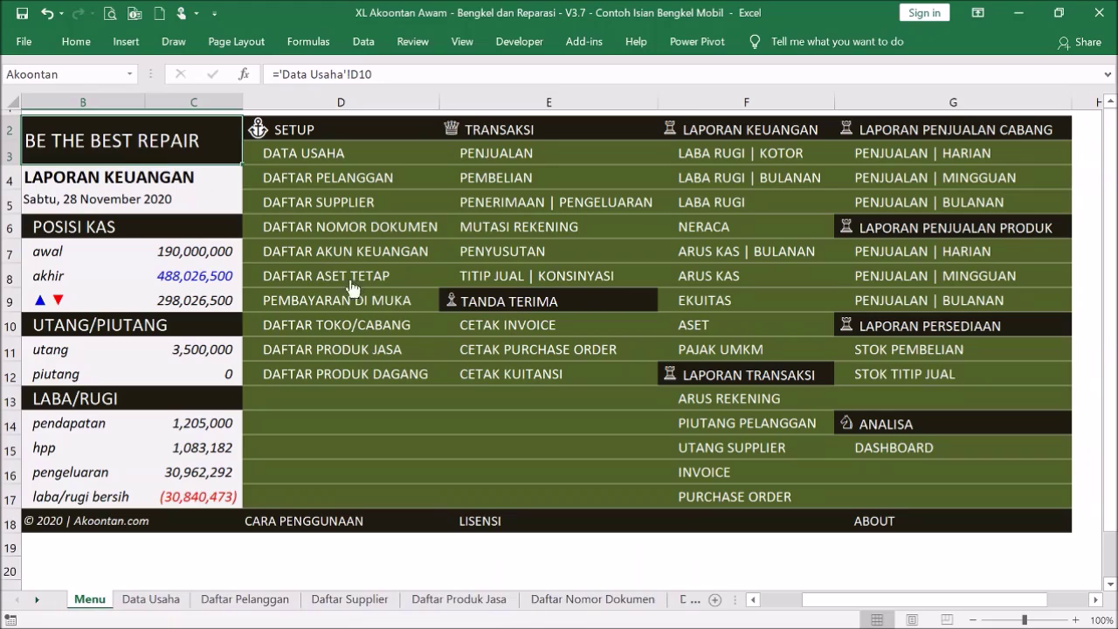
pyautogui.click(470, 251)
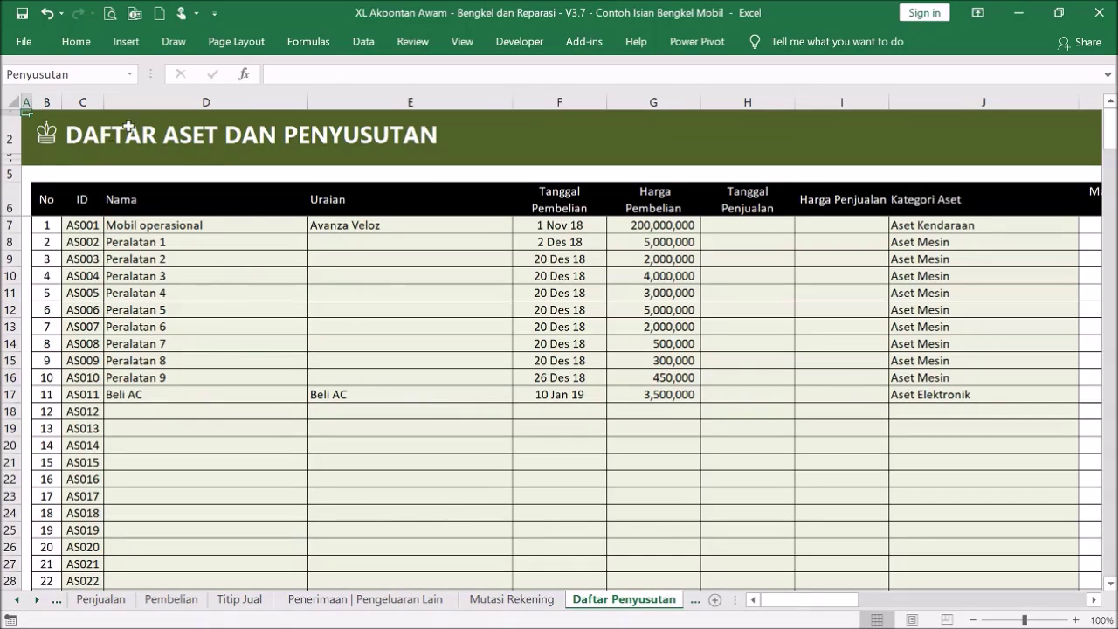
pyautogui.click(48, 140)
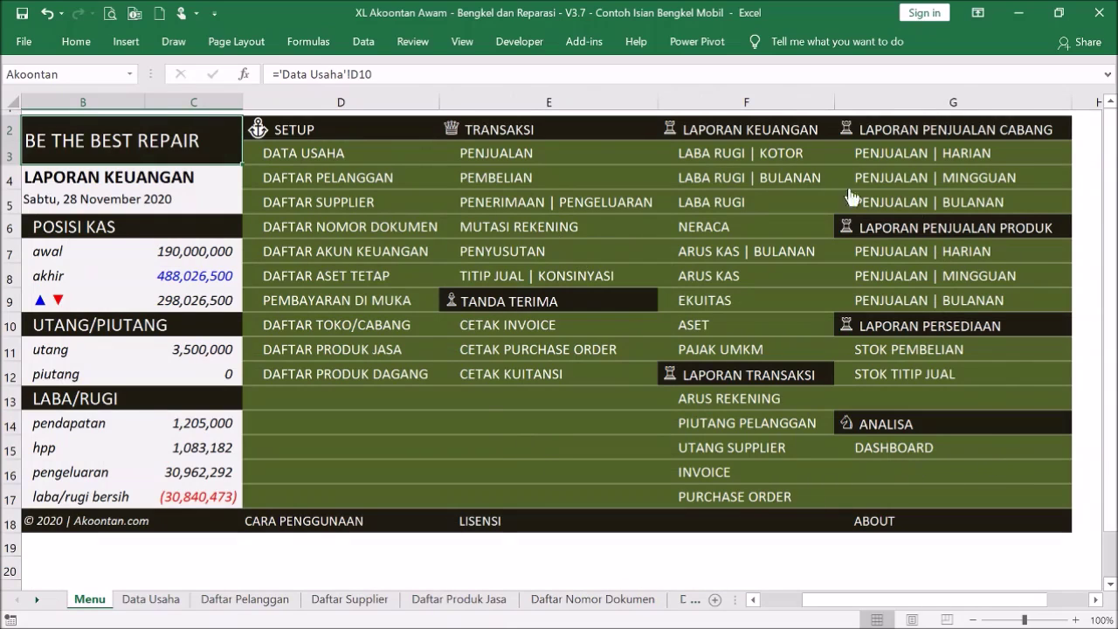
pyautogui.click(574, 204)
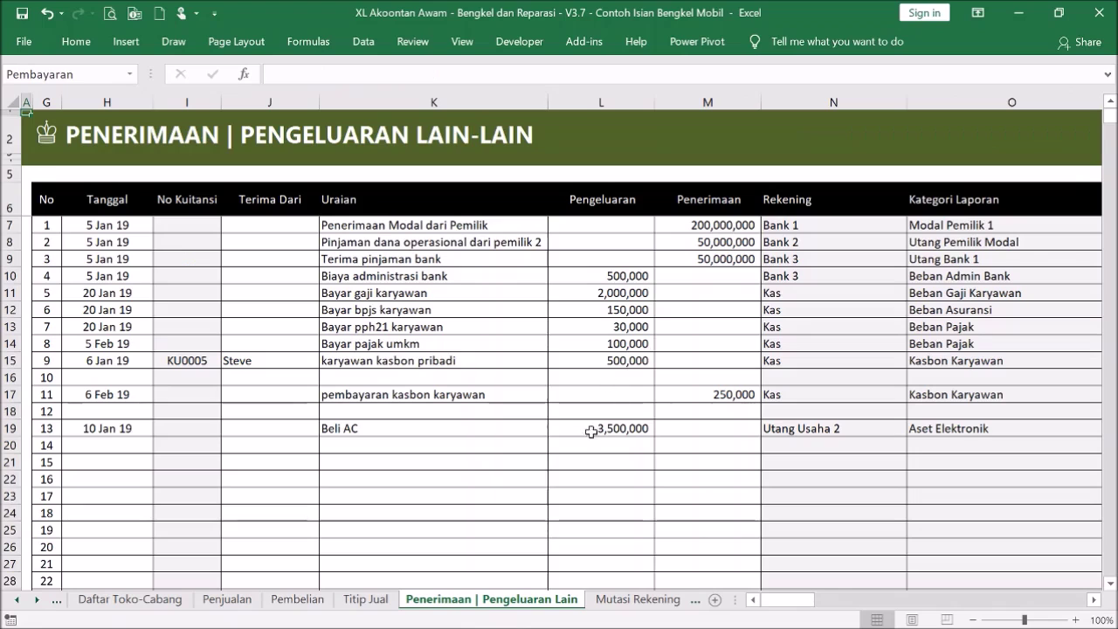
pyautogui.moveTo(790, 600); pyautogui.dragTo(738, 605)
pyautogui.click(822, 426)
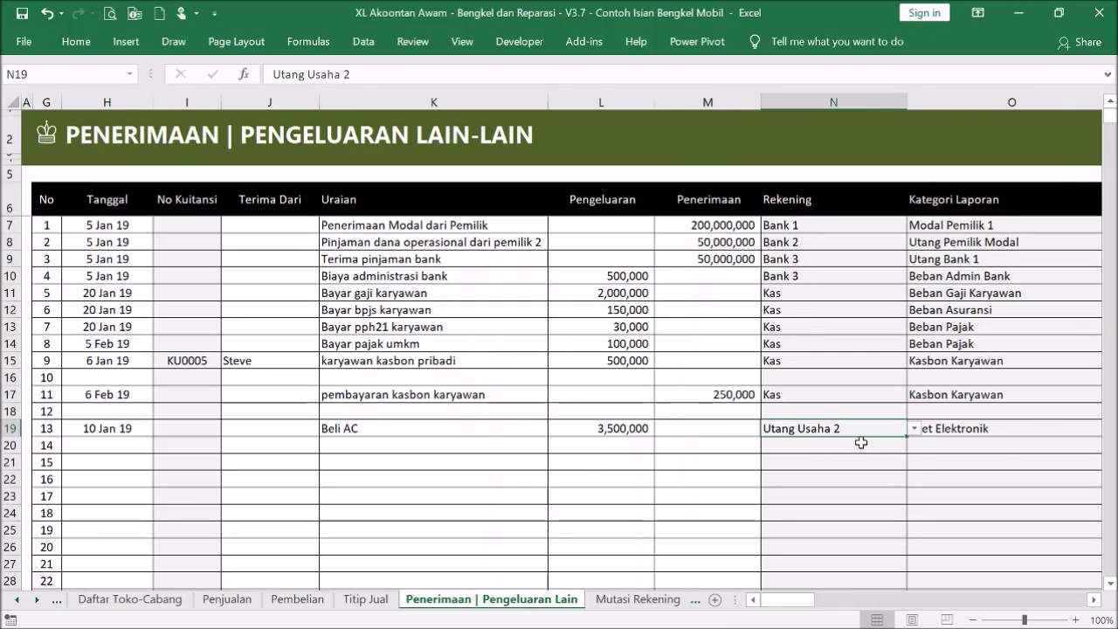
# - Check the 31 Des 19 balance of Utang Usaha 2 in Laporan Neraca
pyautogui.click(45, 136)
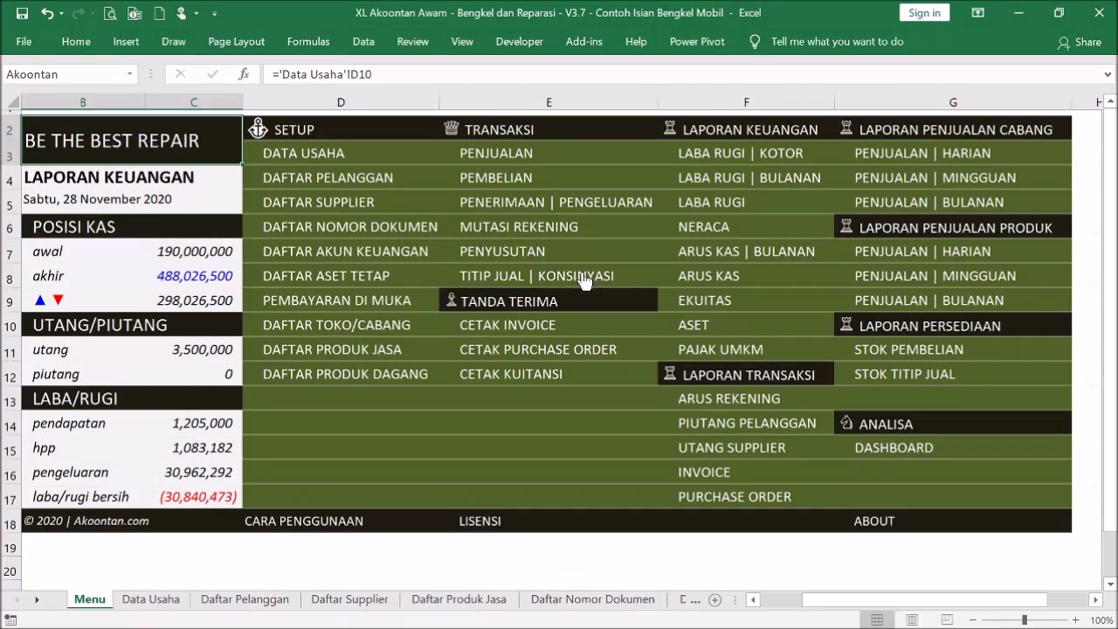
pyautogui.click(715, 226)
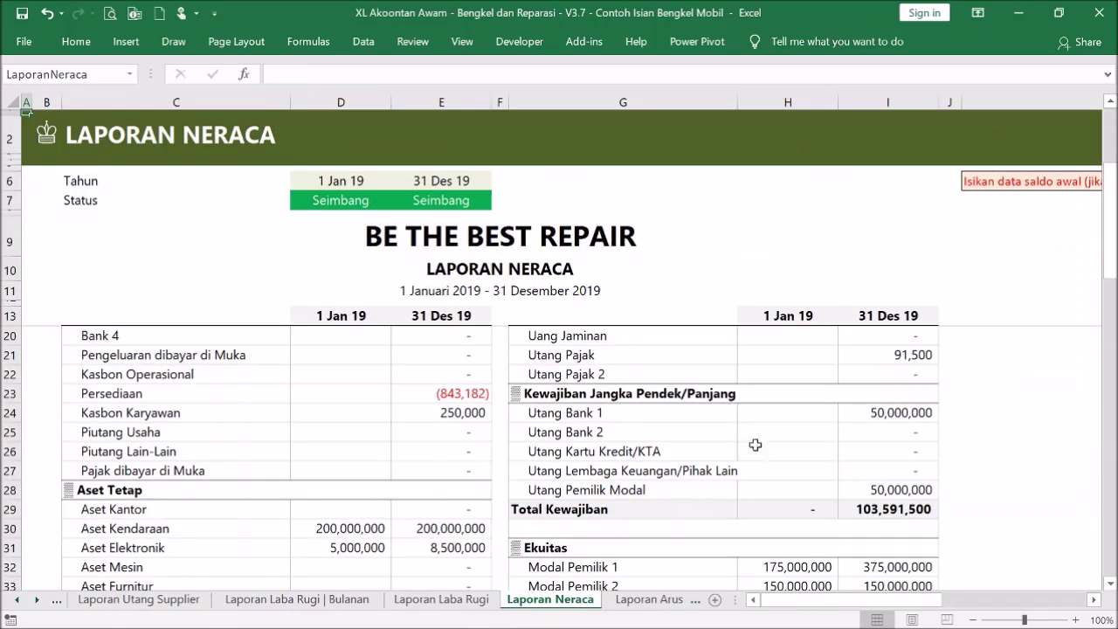
pyautogui.scroll(2, 726, 441)
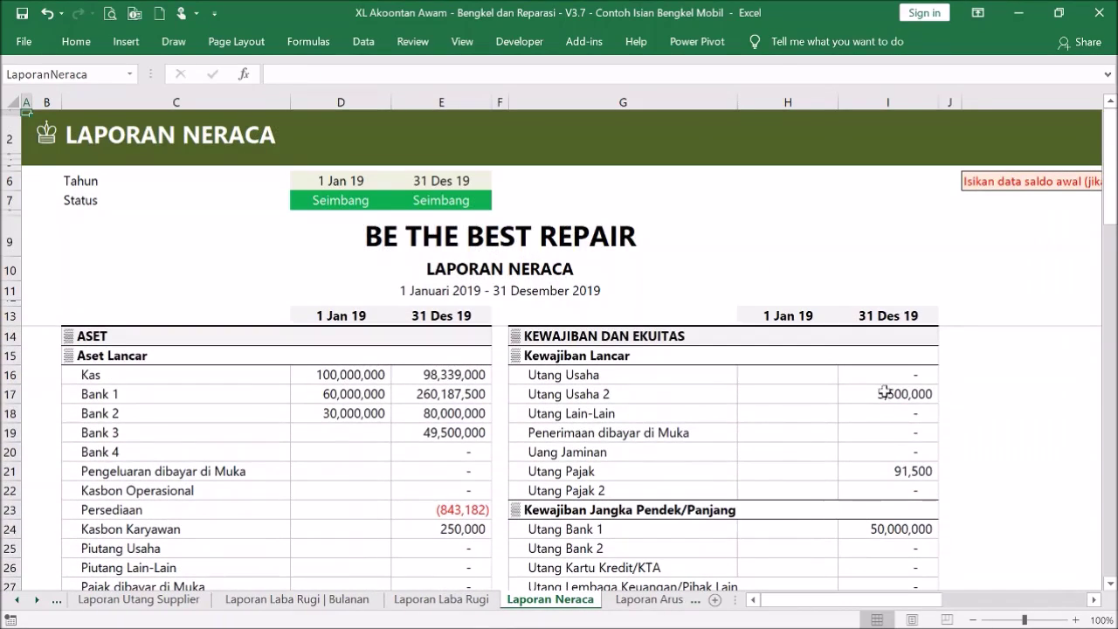
pyautogui.click(908, 400)
pyautogui.click(47, 135)
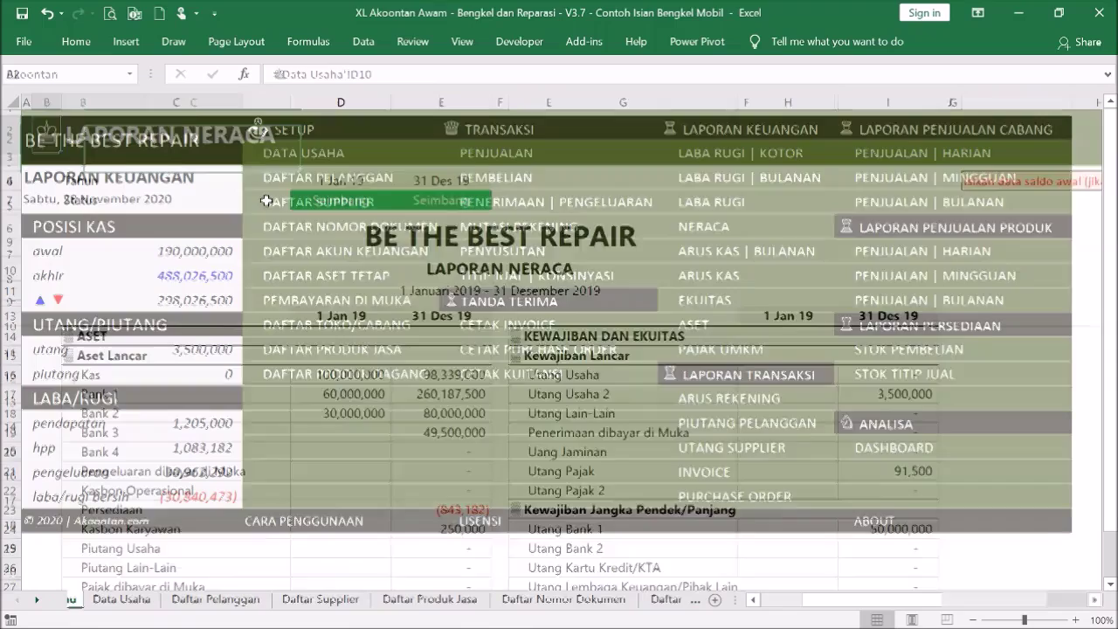
# - Return to the Penerimaan | Pengeluaran Lain-Lain sheet and enter Tanggal 15 Jan 19 and Uraian "Bayar utang beli AC" in entry 15
pyautogui.click(587, 202)
pyautogui.click(130, 460)
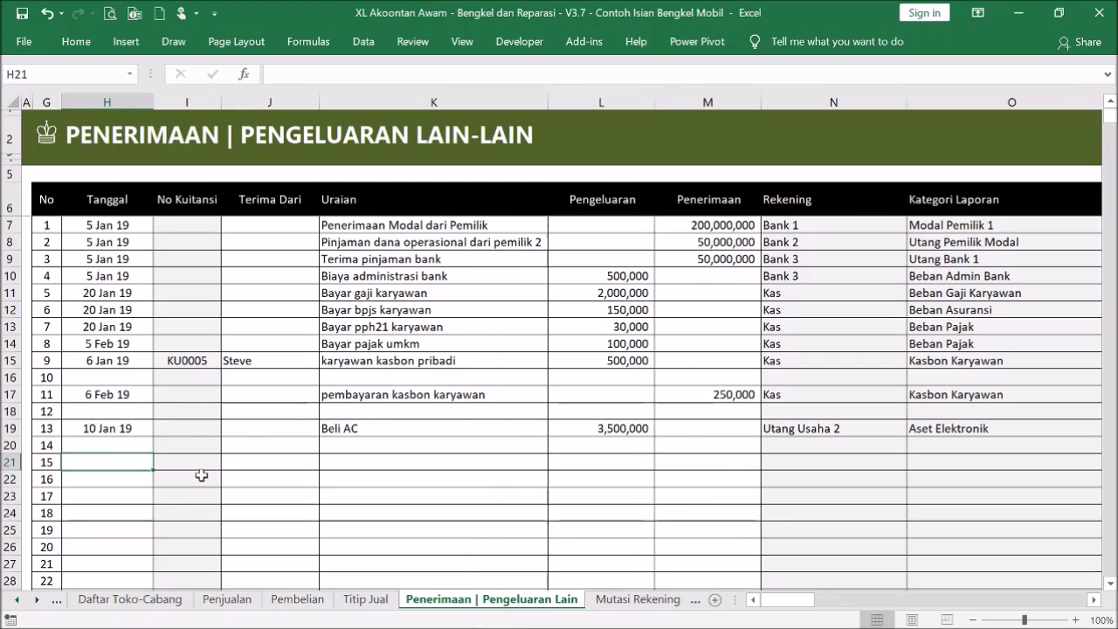
pyautogui.write('15 jan 19')
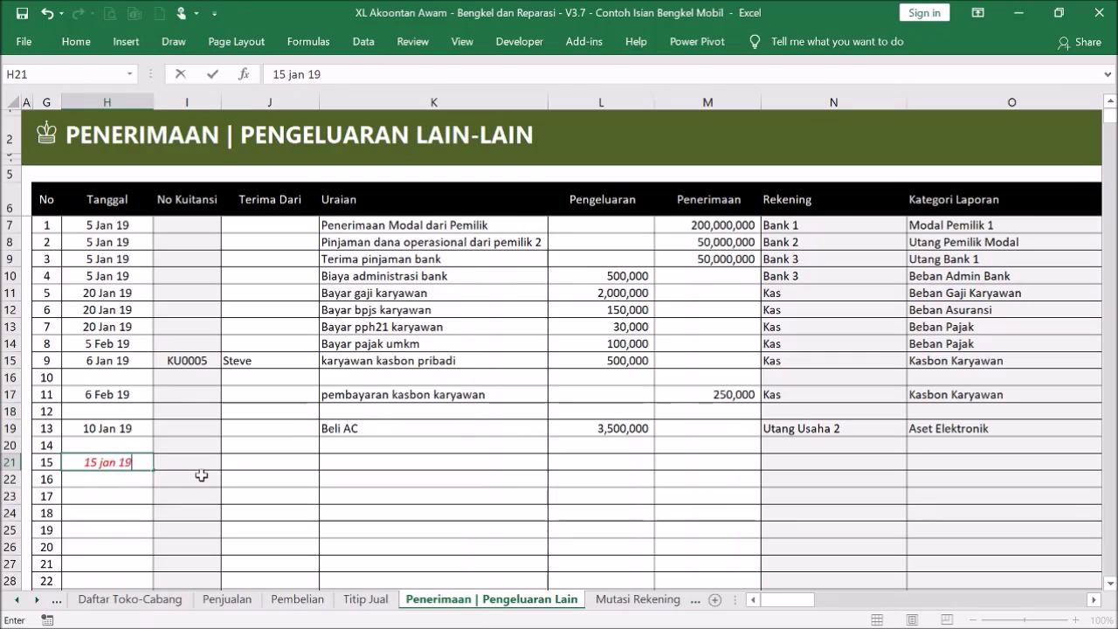
pyautogui.click(413, 472)
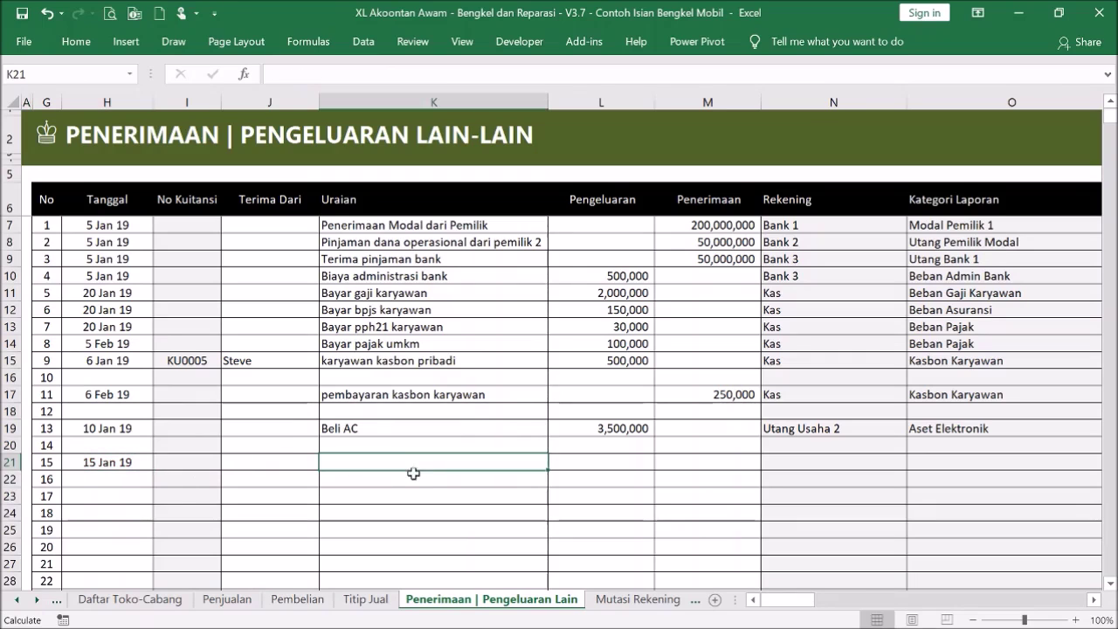
pyautogui.write('Bayar utang beli AC')
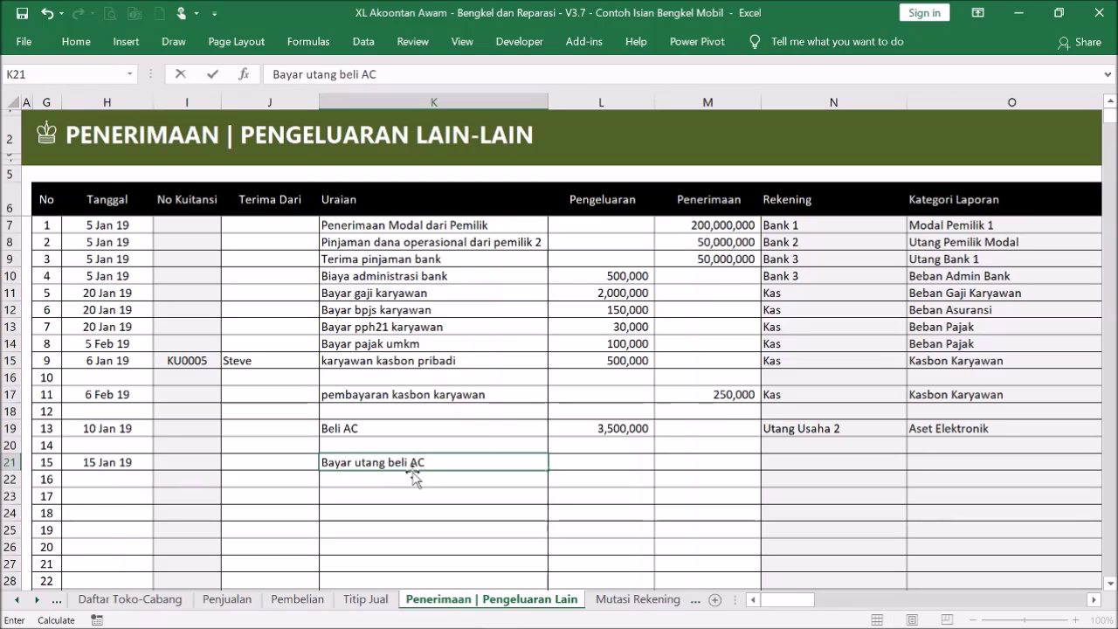
pyautogui.press('Return')
# - Enter 3,500,000 as Penerimaan for the Bayar utang beli AC entry and set its Rekening to Kas
pyautogui.moveTo(750, 473); pyautogui.dragTo(743, 463)
pyautogui.click(742, 463)
pyautogui.write('3500000')
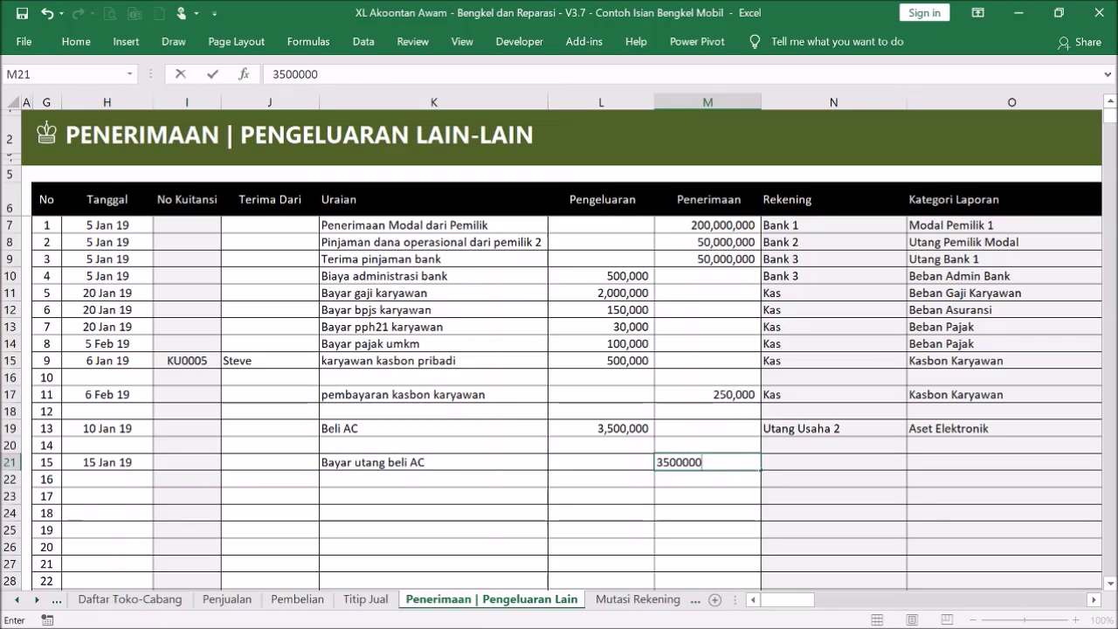
pyautogui.click(848, 462)
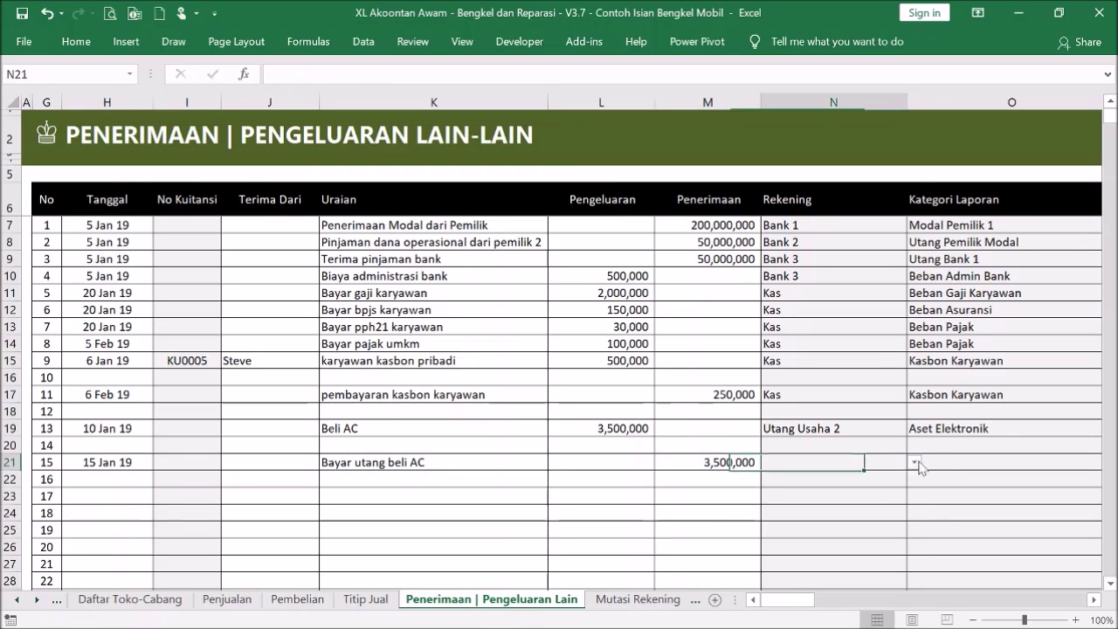
pyautogui.click(914, 462)
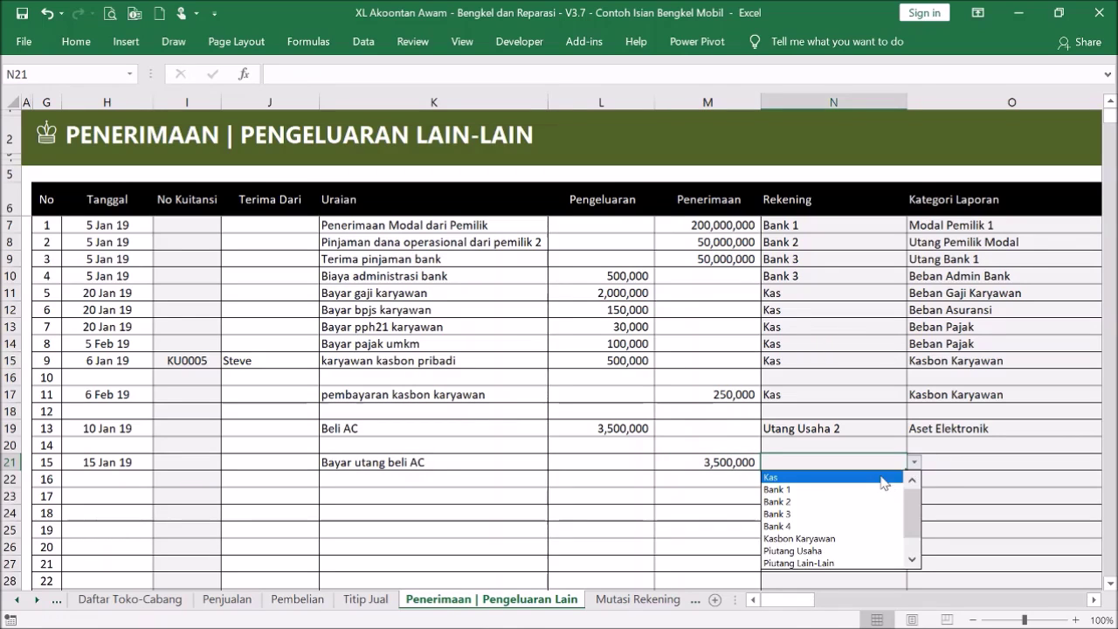
pyautogui.click(884, 479)
# - Set the Kategori Laporan of the Bayar utang beli AC entry to Utang Usaha
pyautogui.click(945, 469)
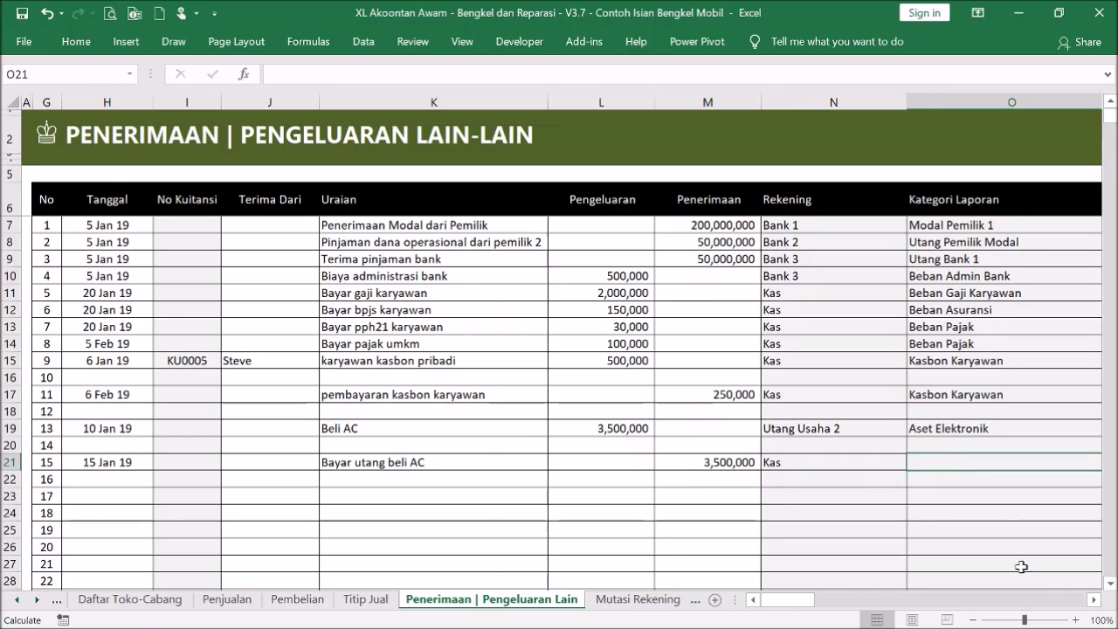
pyautogui.click(1094, 601)
pyautogui.click(1094, 602)
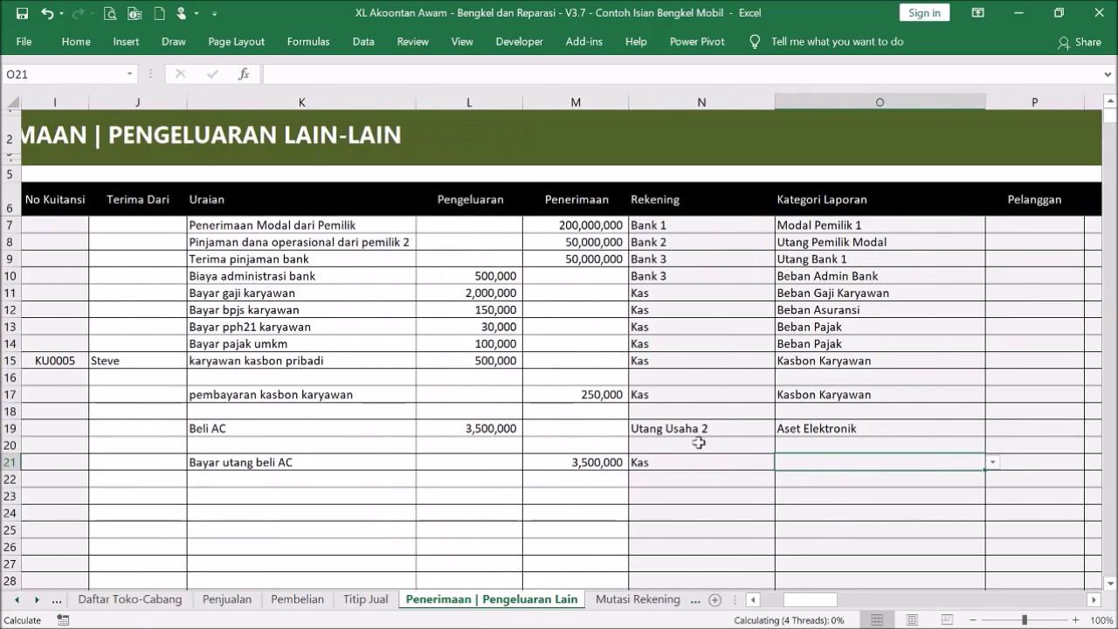
pyautogui.click(993, 463)
pyautogui.scroll(10, 987, 524)
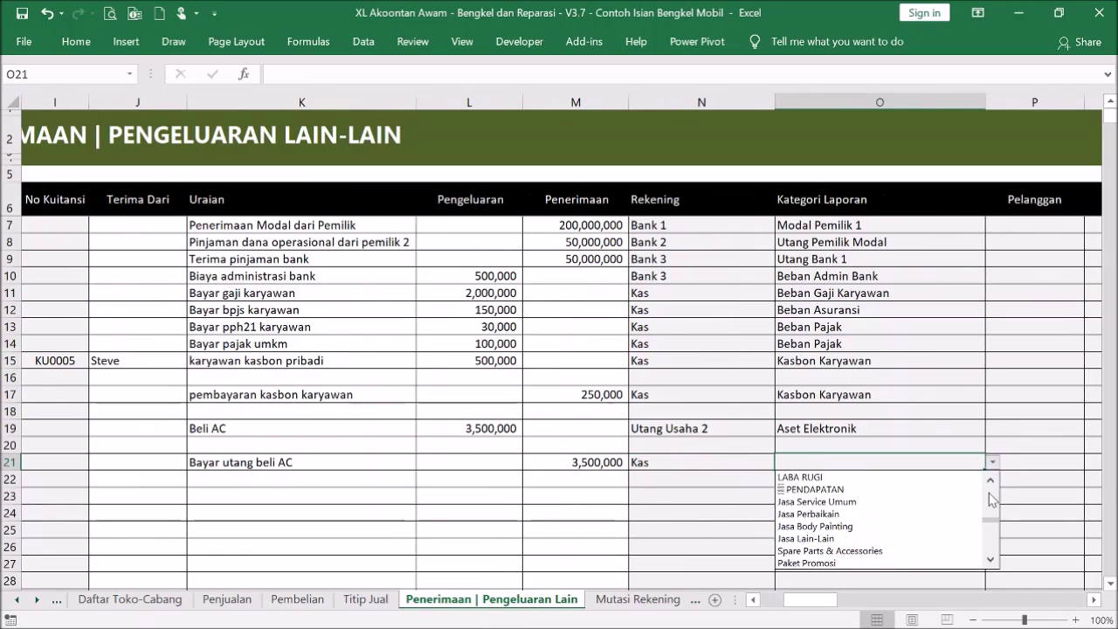
pyautogui.scroll(-3, 987, 529)
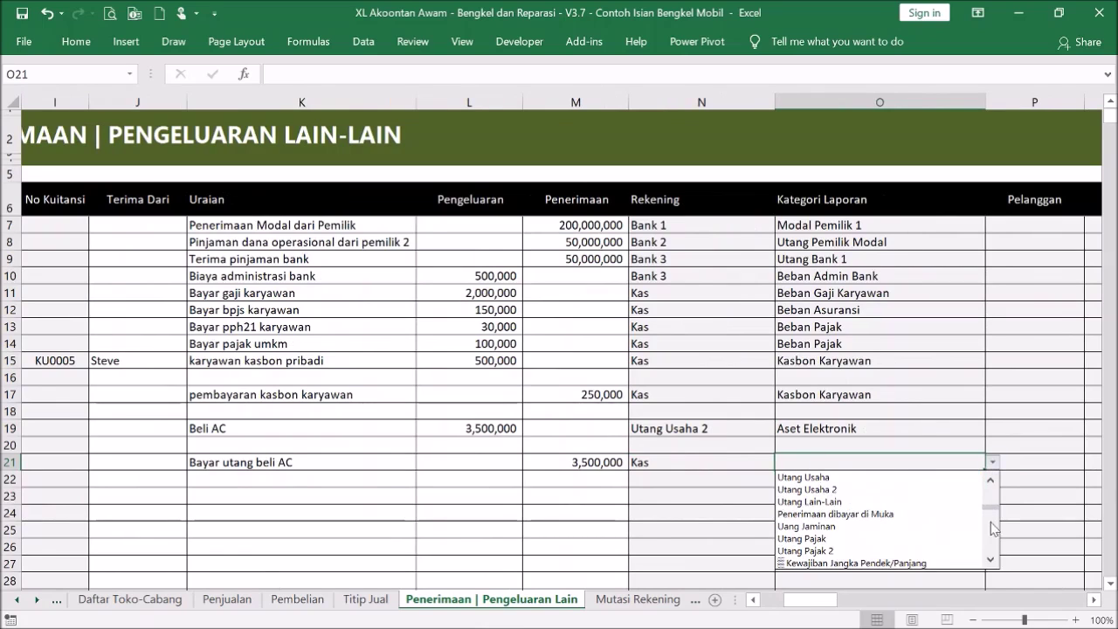
pyautogui.click(887, 477)
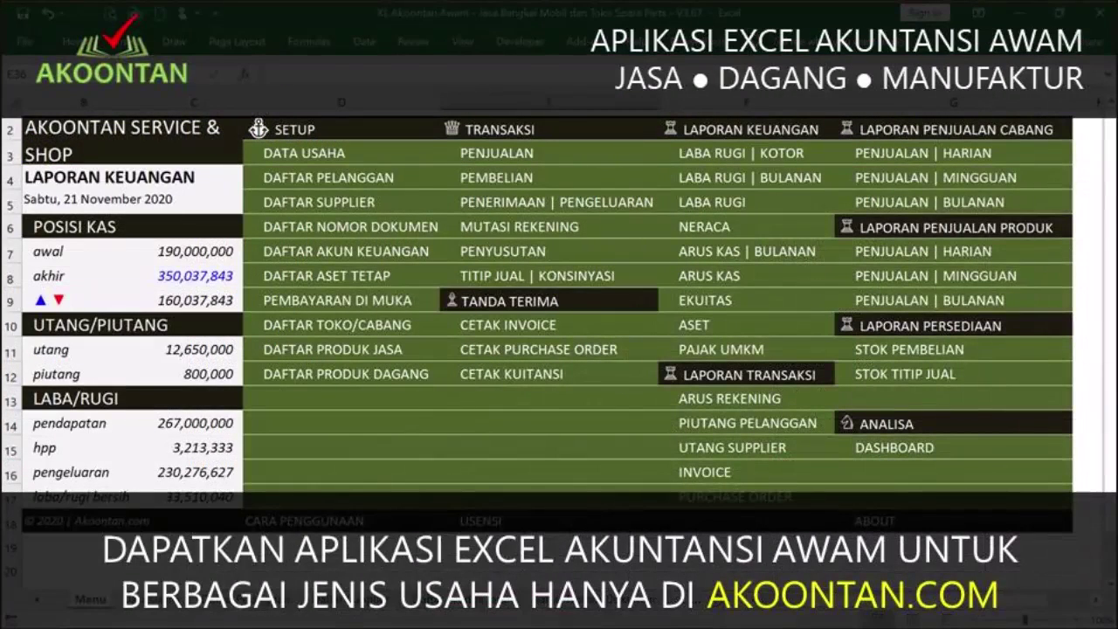